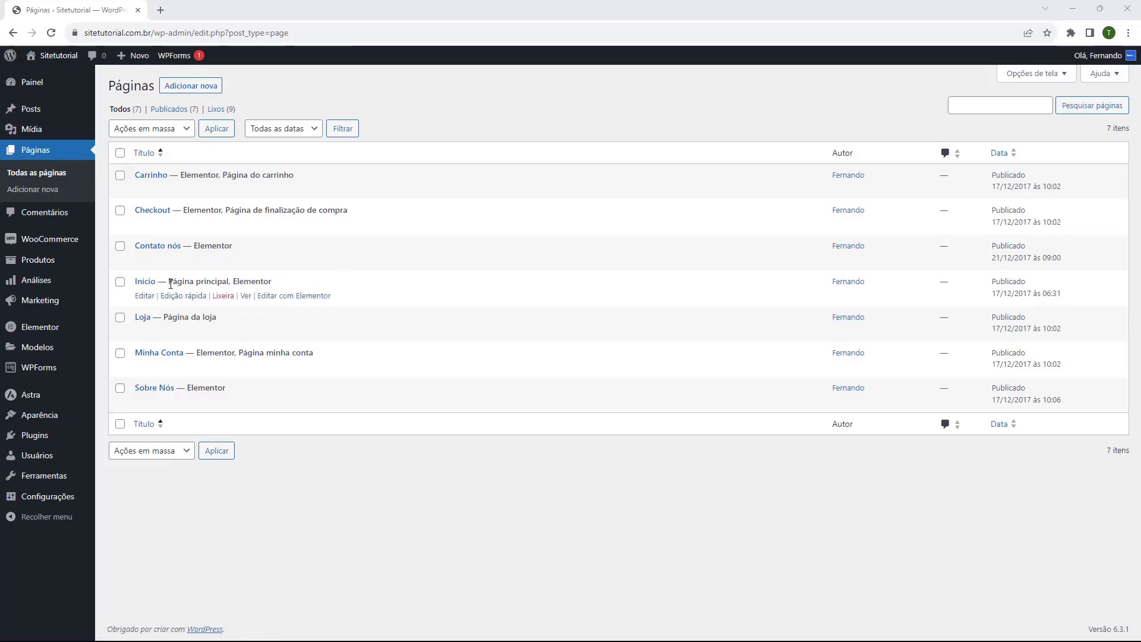
# Step: Open the Início page, the site's main page, for editing with Elementor
pyautogui.moveTo(170, 283); pyautogui.dragTo(230, 282)
pyautogui.click(206, 282)
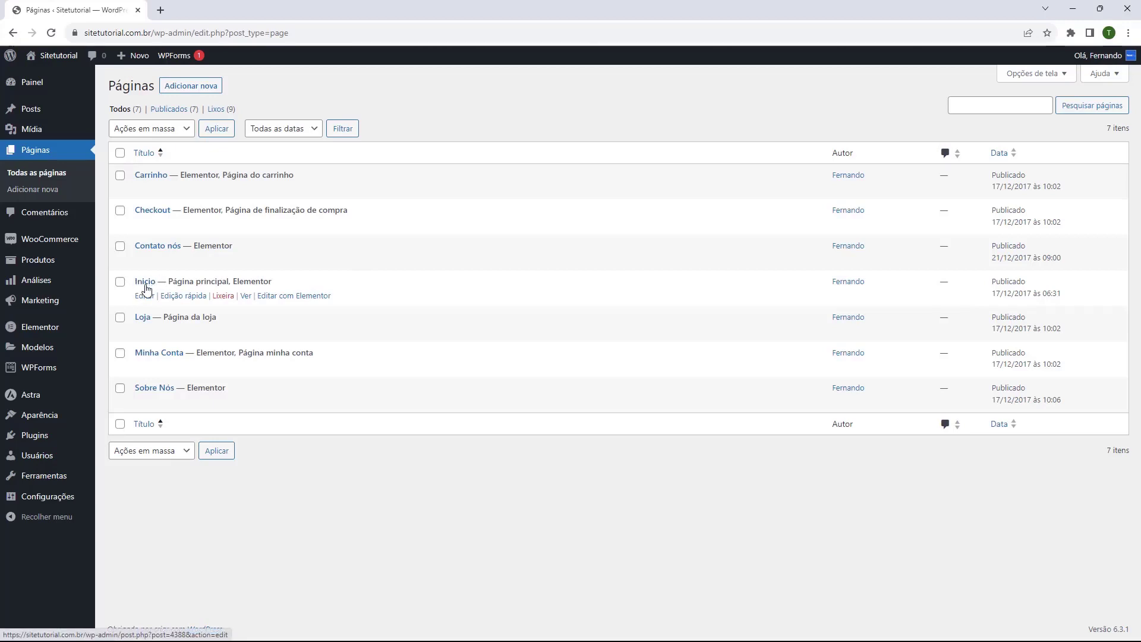
pyautogui.moveTo(168, 283); pyautogui.dragTo(272, 283)
pyautogui.click(197, 279)
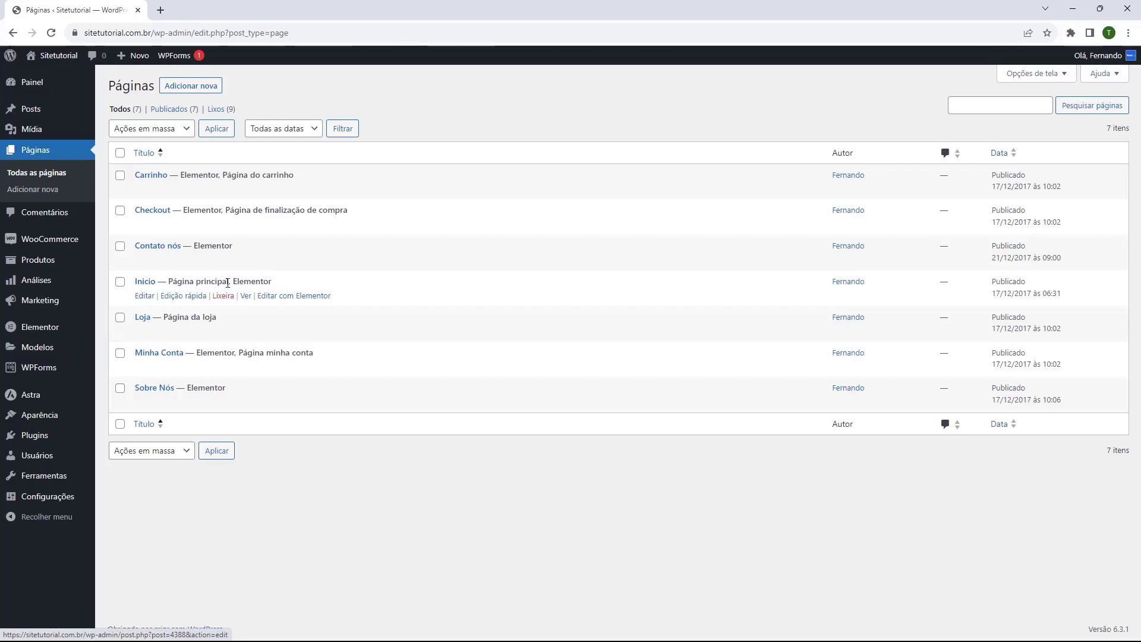
pyautogui.click(268, 299)
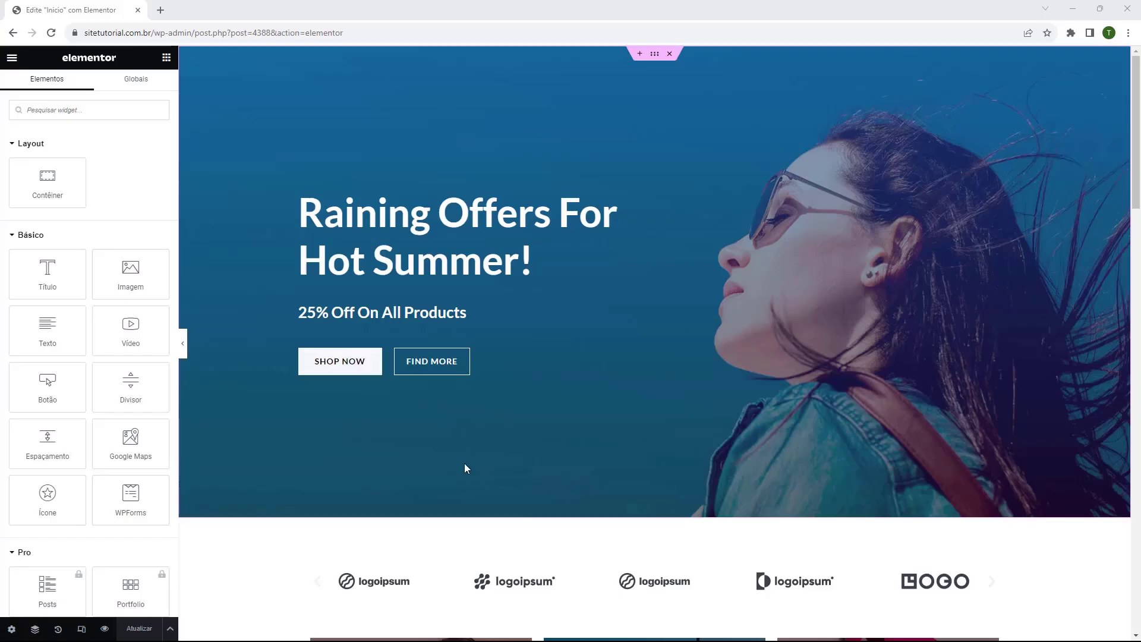
# Step: Look through the home page's sections, from the hero banner and featured products down to the footer
pyautogui.rightClick(318, 577)
pyautogui.click(316, 444)
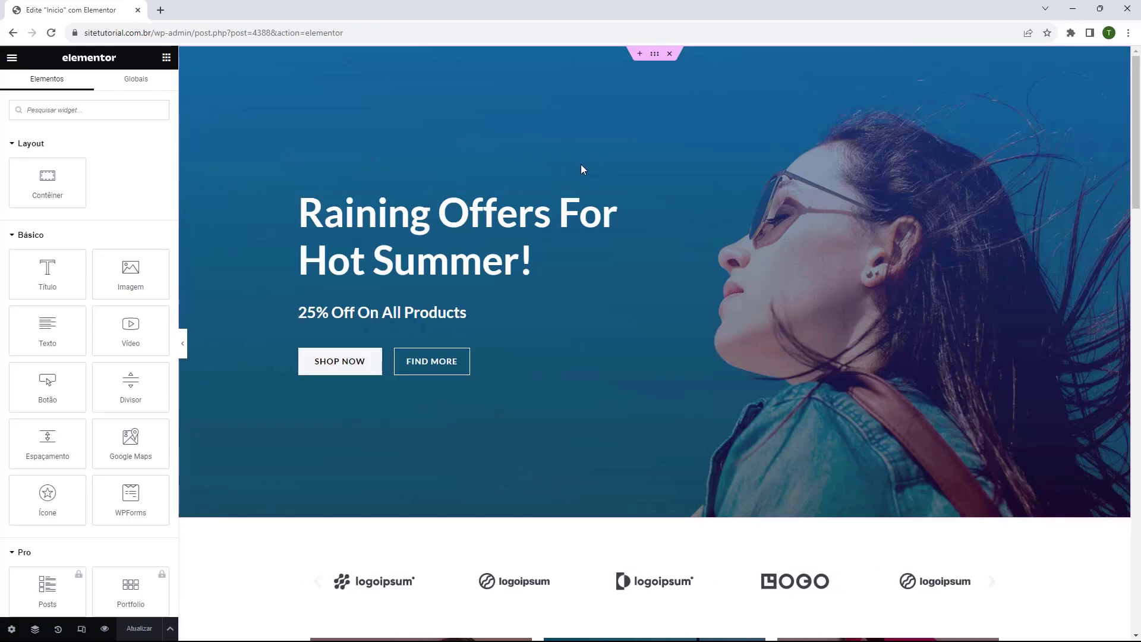
pyautogui.scroll(-4, 580, 166)
pyautogui.scroll(4, 572, 167)
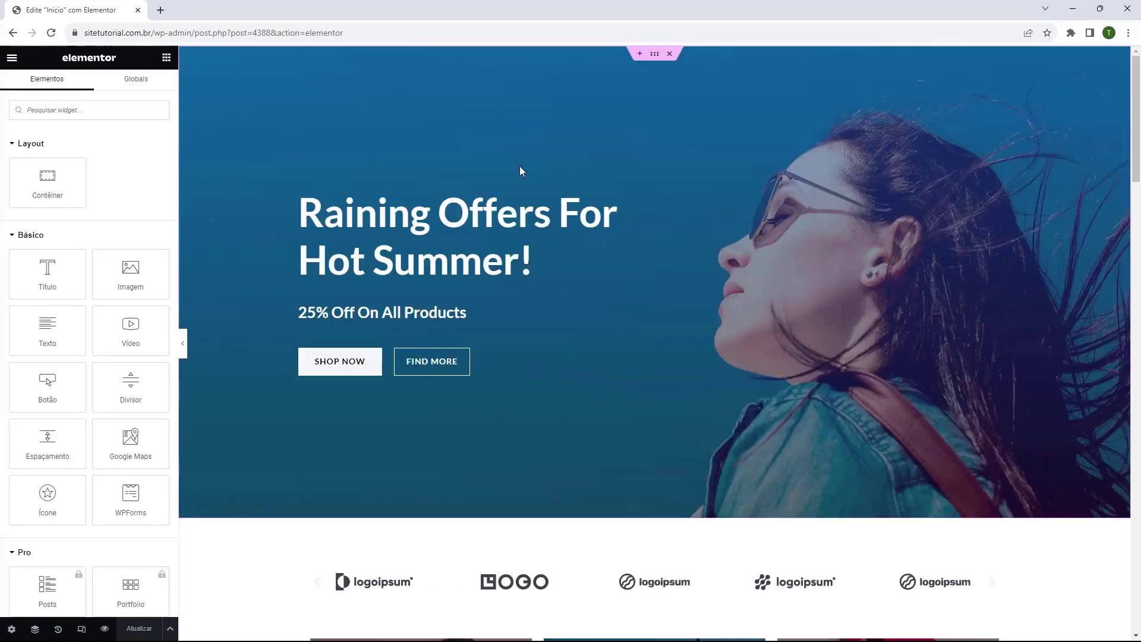
pyautogui.scroll(-20, 498, 165)
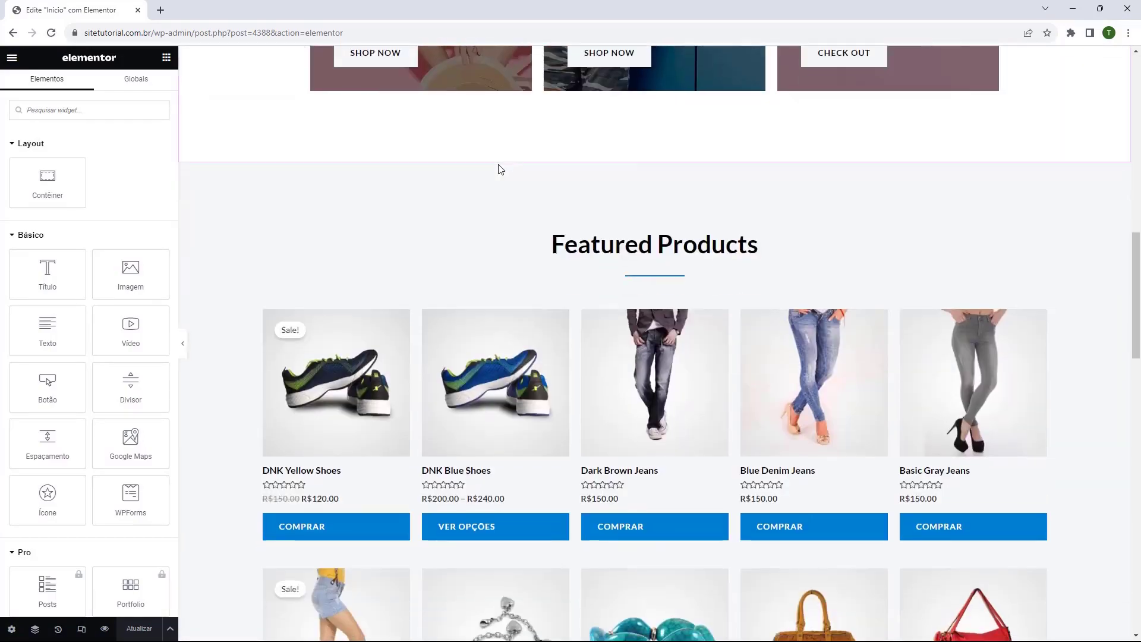
pyautogui.scroll(-10, 497, 167)
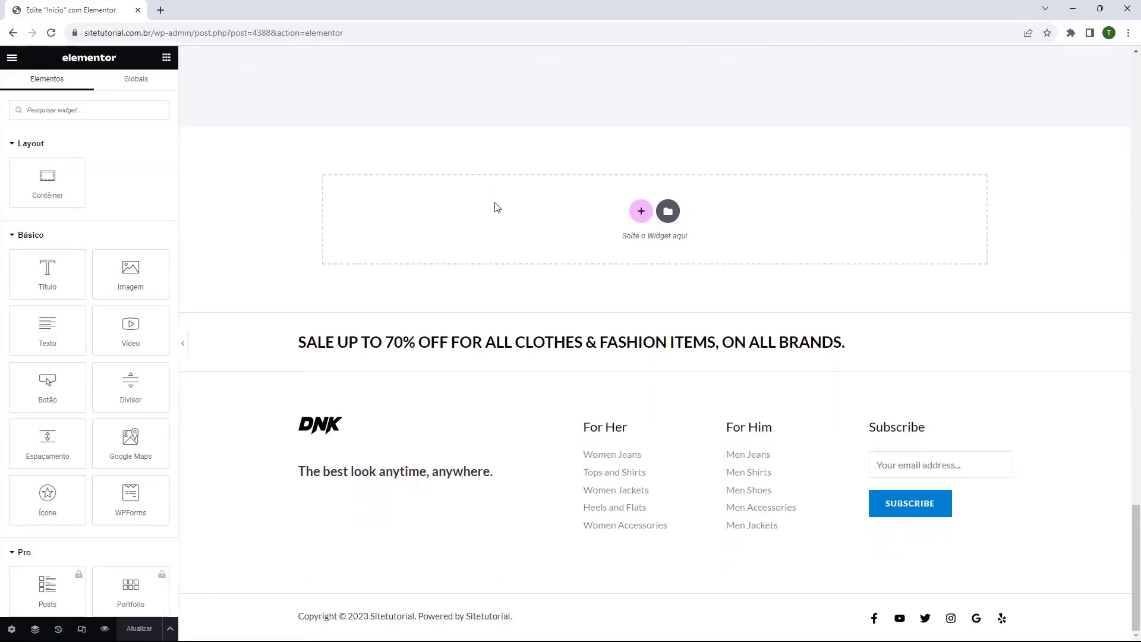
pyautogui.scroll(20, 532, 381)
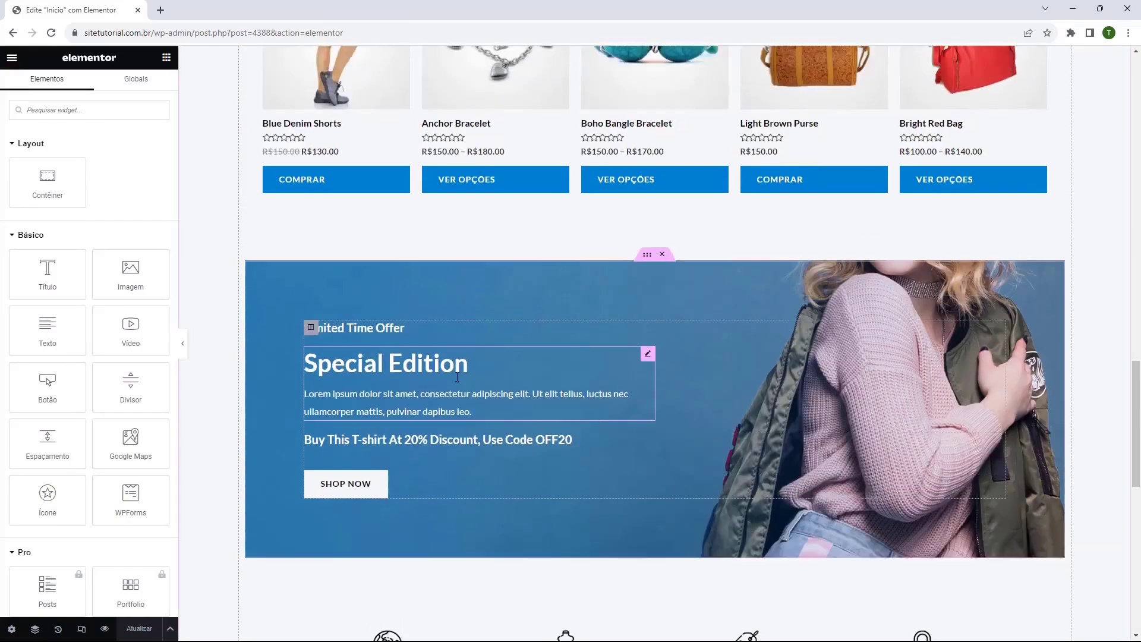
pyautogui.scroll(5, 455, 372)
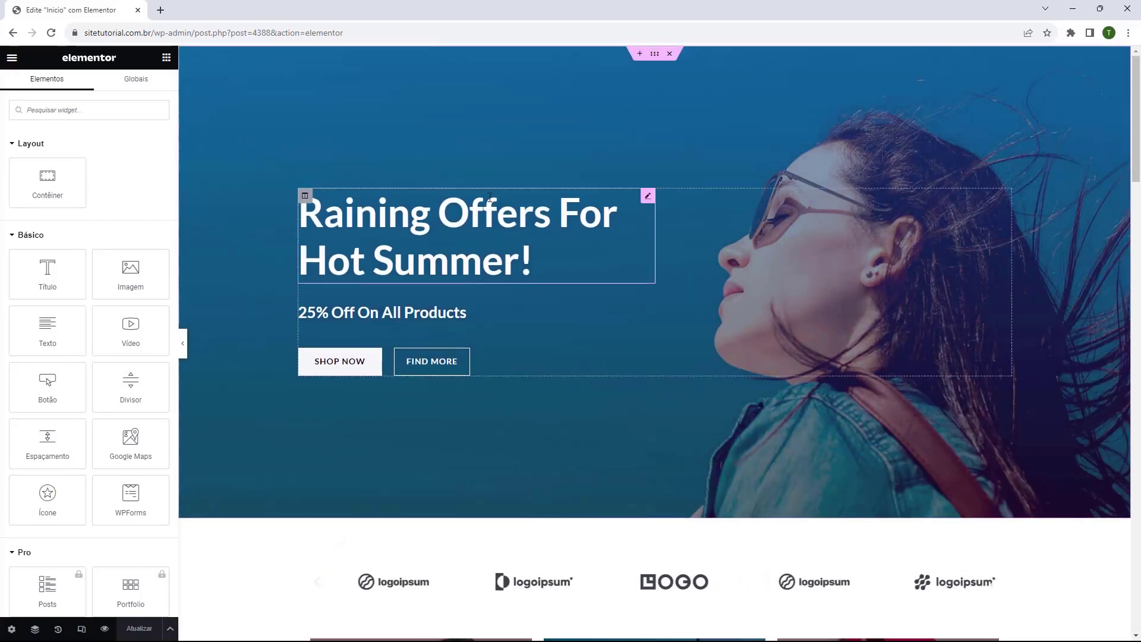
pyautogui.scroll(-10, 497, 178)
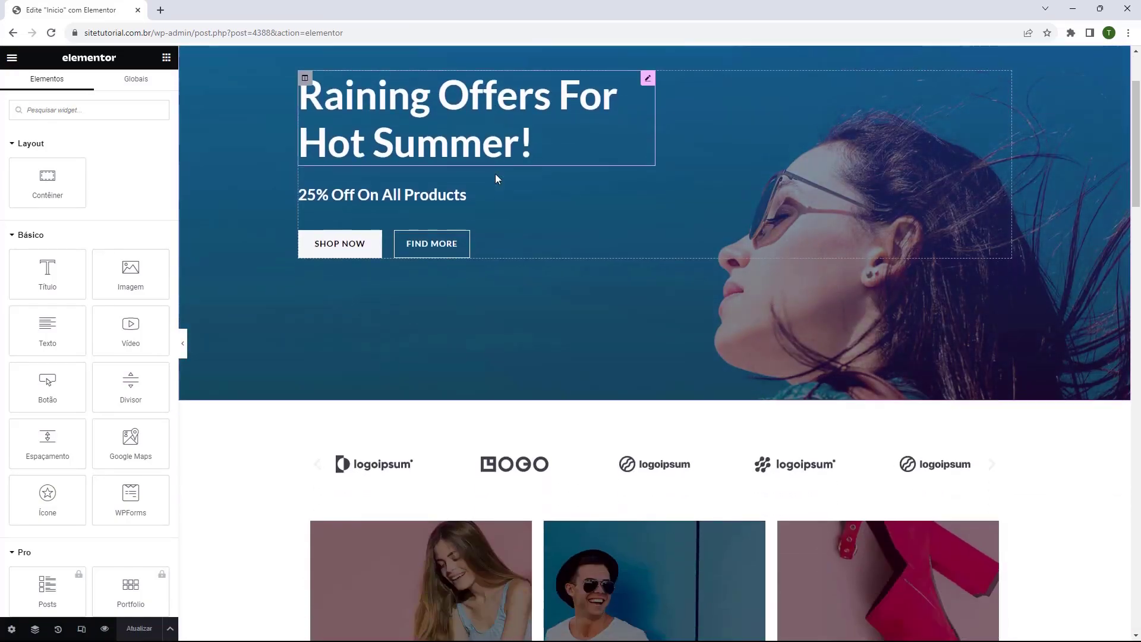
pyautogui.scroll(-3, 496, 178)
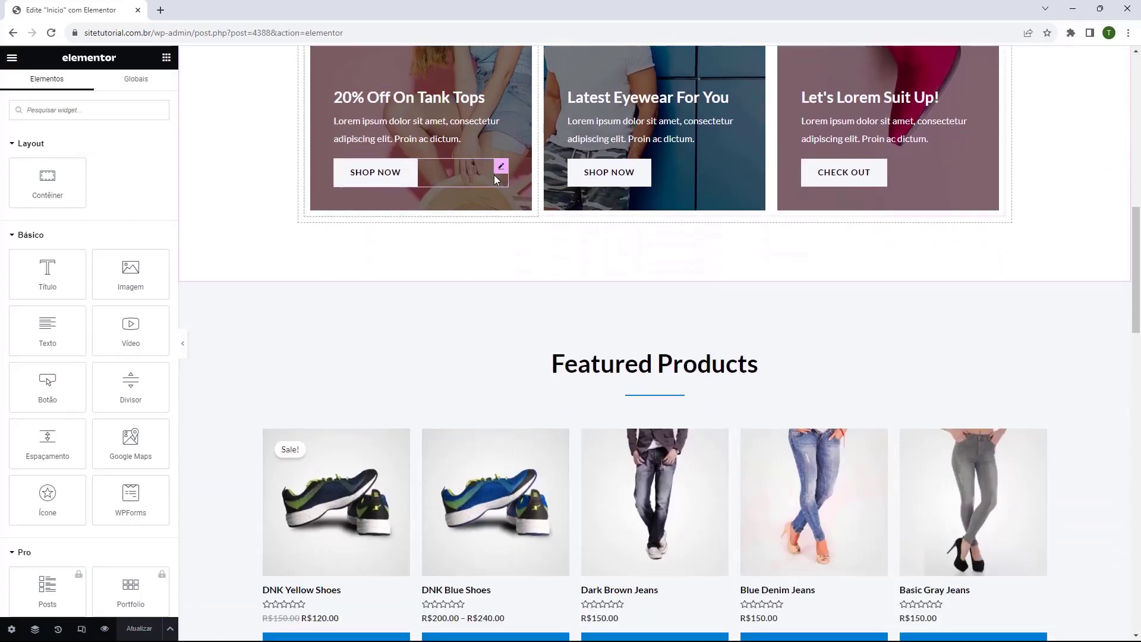
pyautogui.scroll(4, 496, 181)
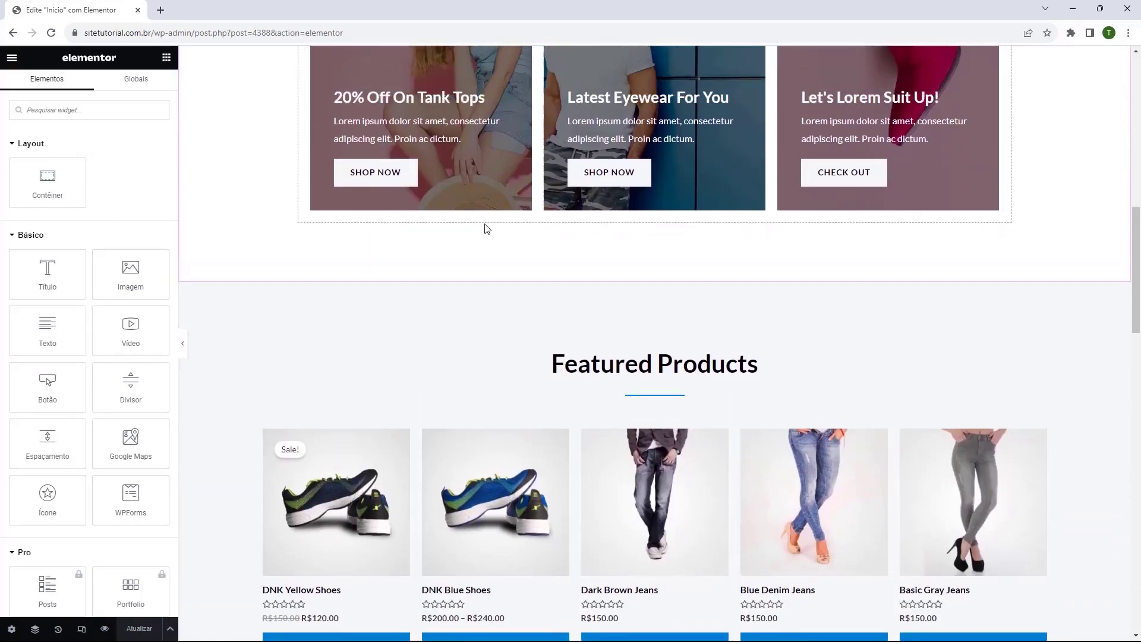
pyautogui.scroll(-9, 521, 211)
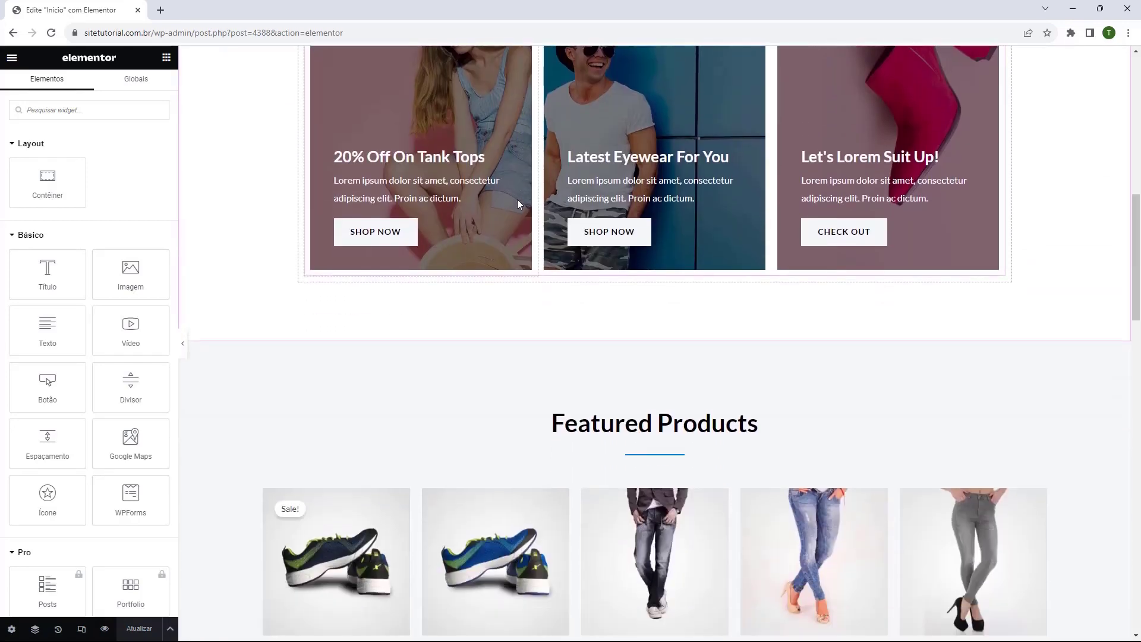
pyautogui.scroll(-16, 521, 204)
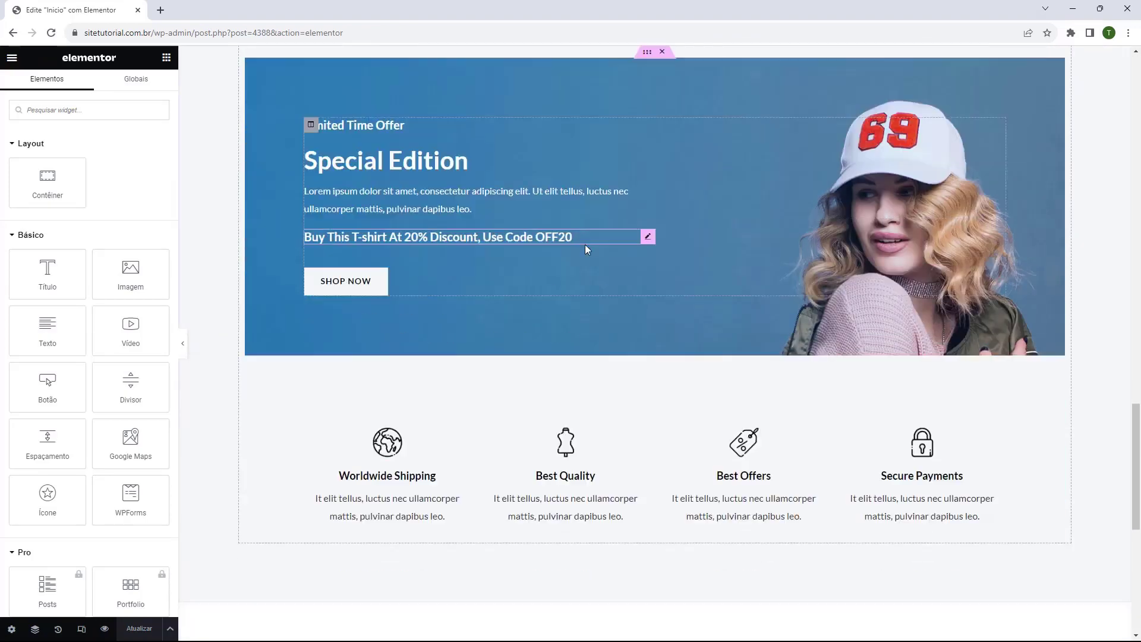
pyautogui.scroll(20, 446, 340)
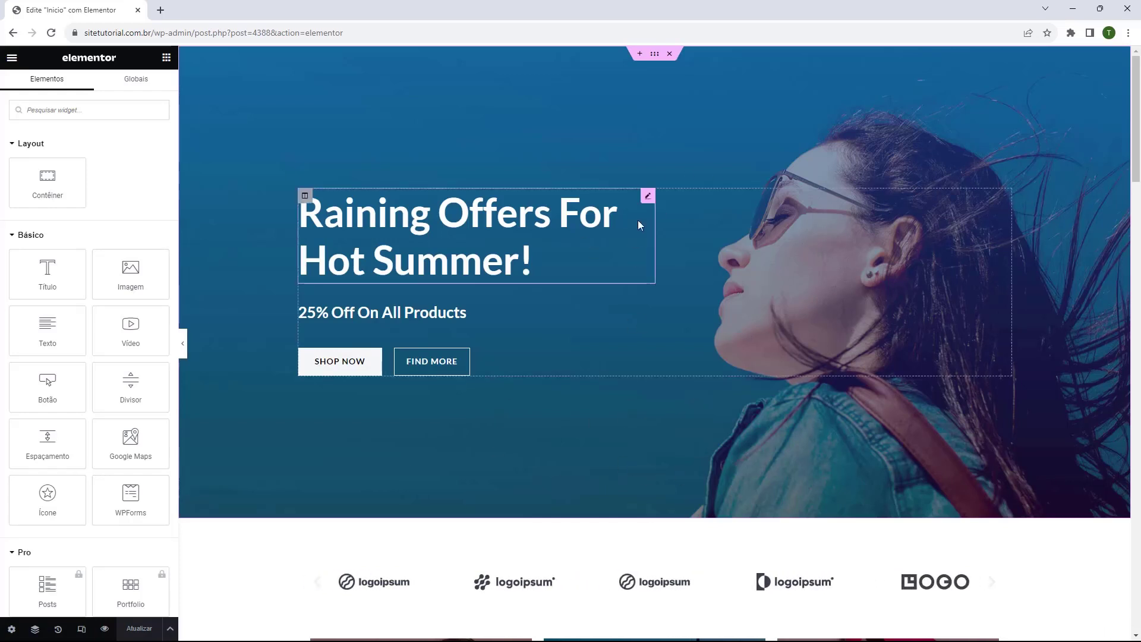
# Step: Examine the hero section's layout, style and advanced settings, including its background, background overlay and shape divider options
pyautogui.click(654, 60)
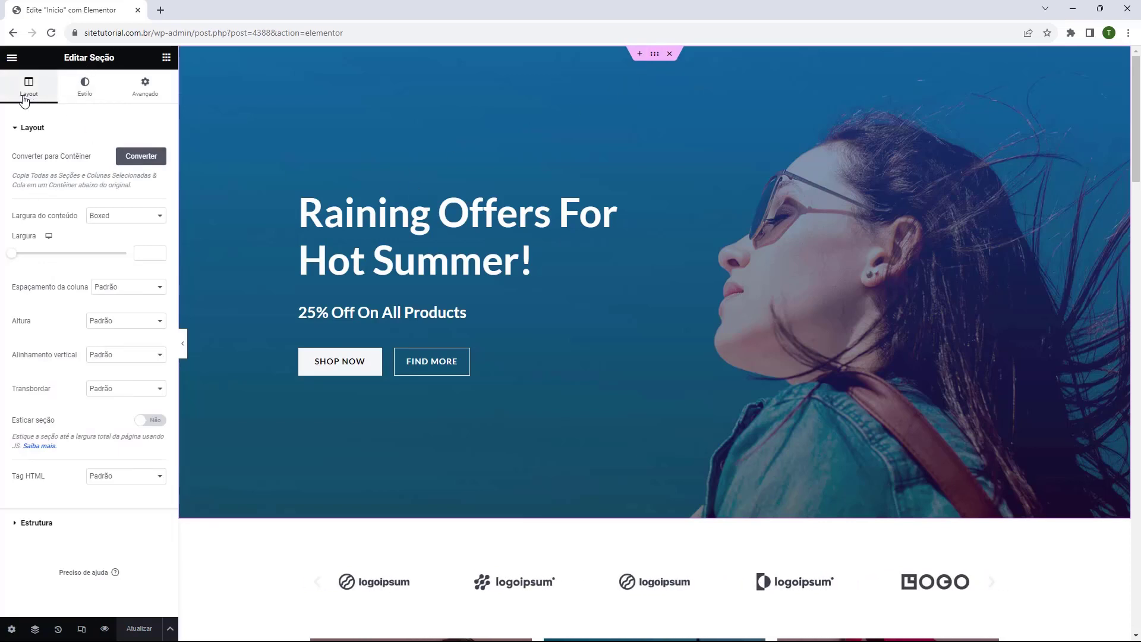
pyautogui.click(83, 95)
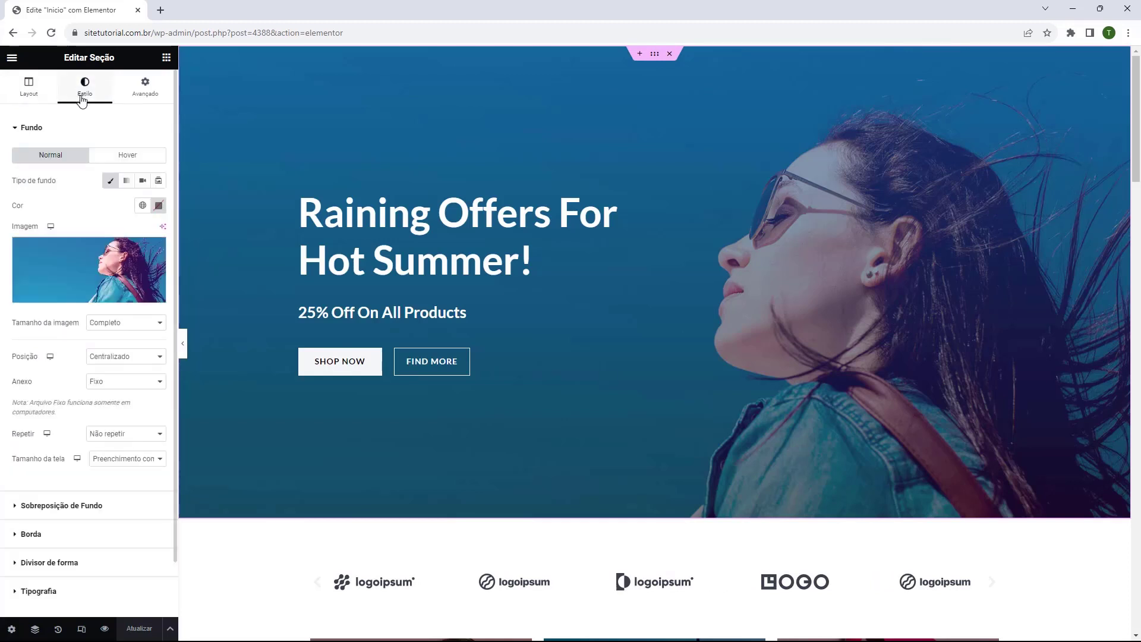
pyautogui.click(141, 104)
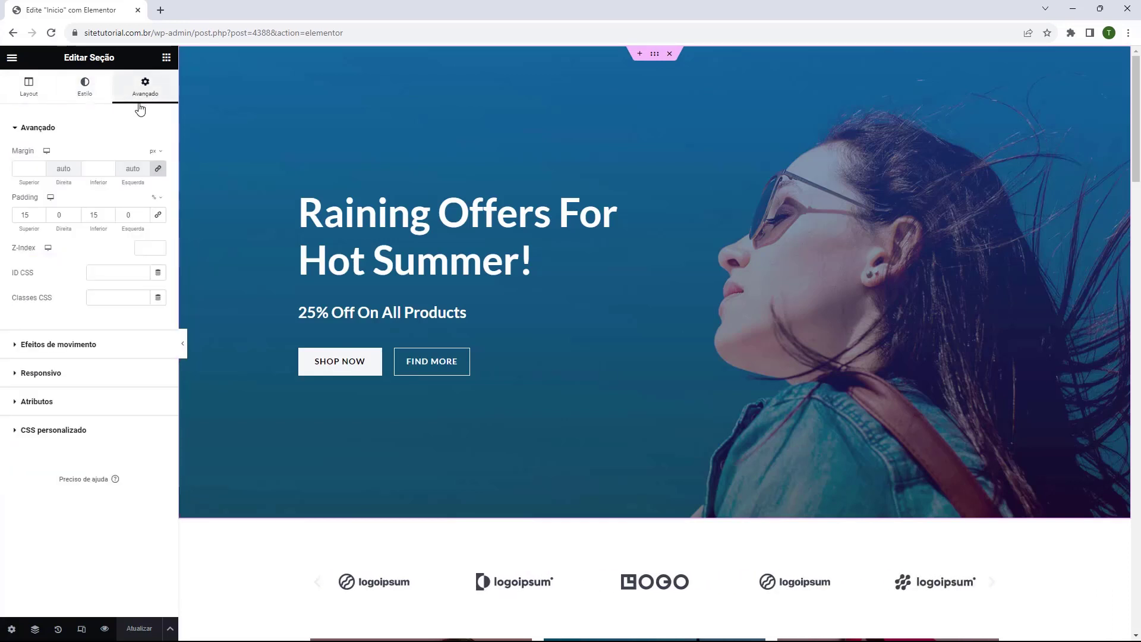
pyautogui.click(29, 88)
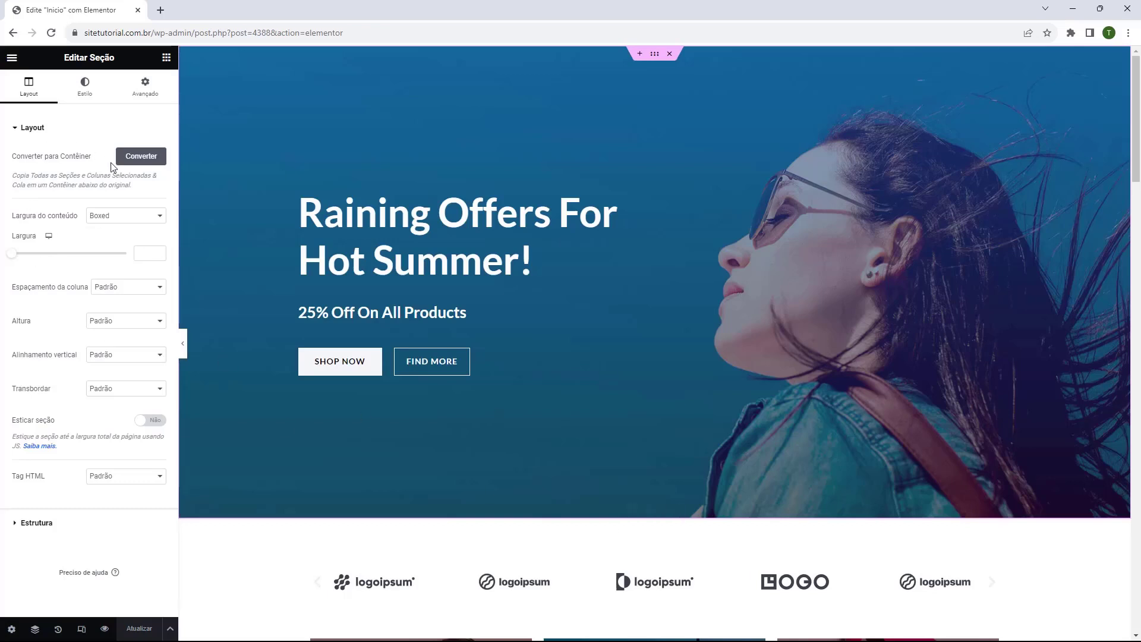
pyautogui.click(75, 104)
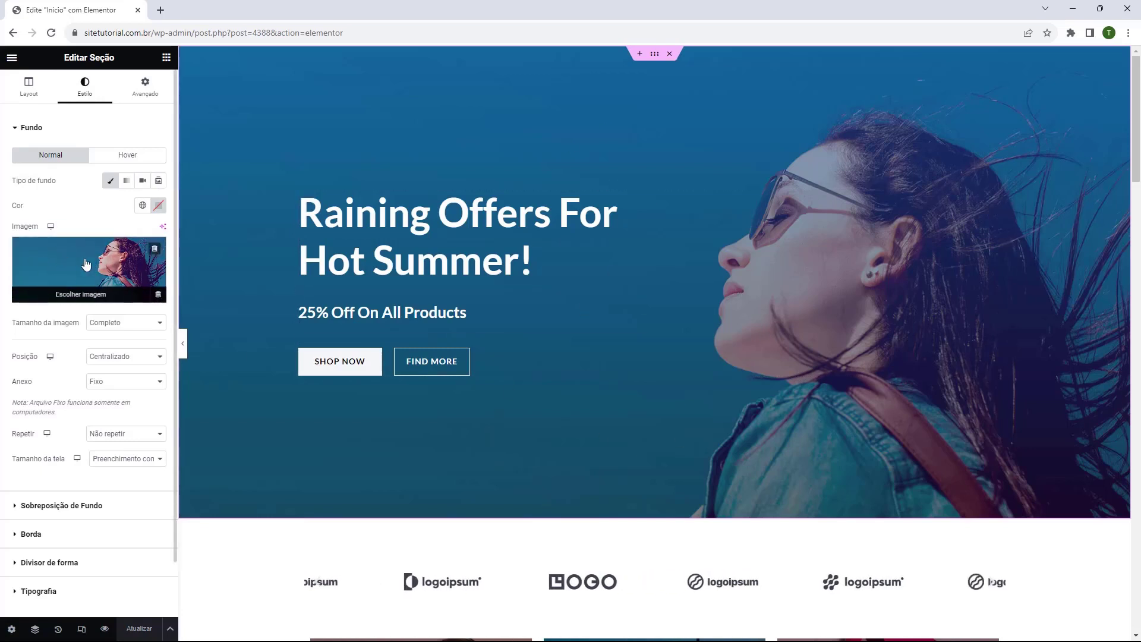
pyautogui.scroll(-1, 73, 266)
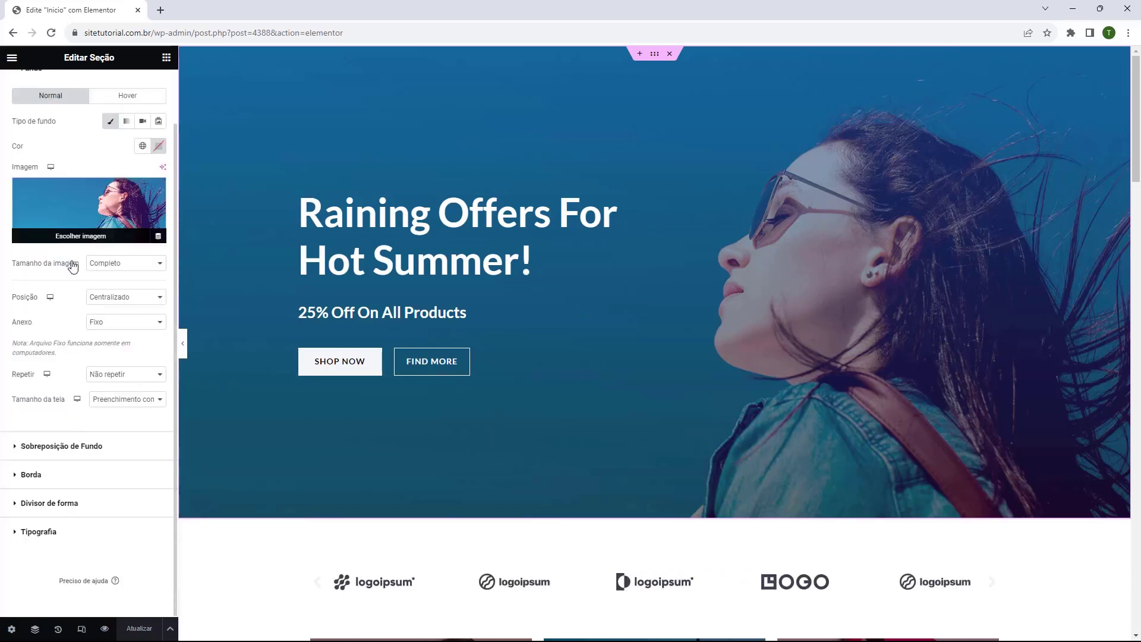
pyautogui.click(24, 445)
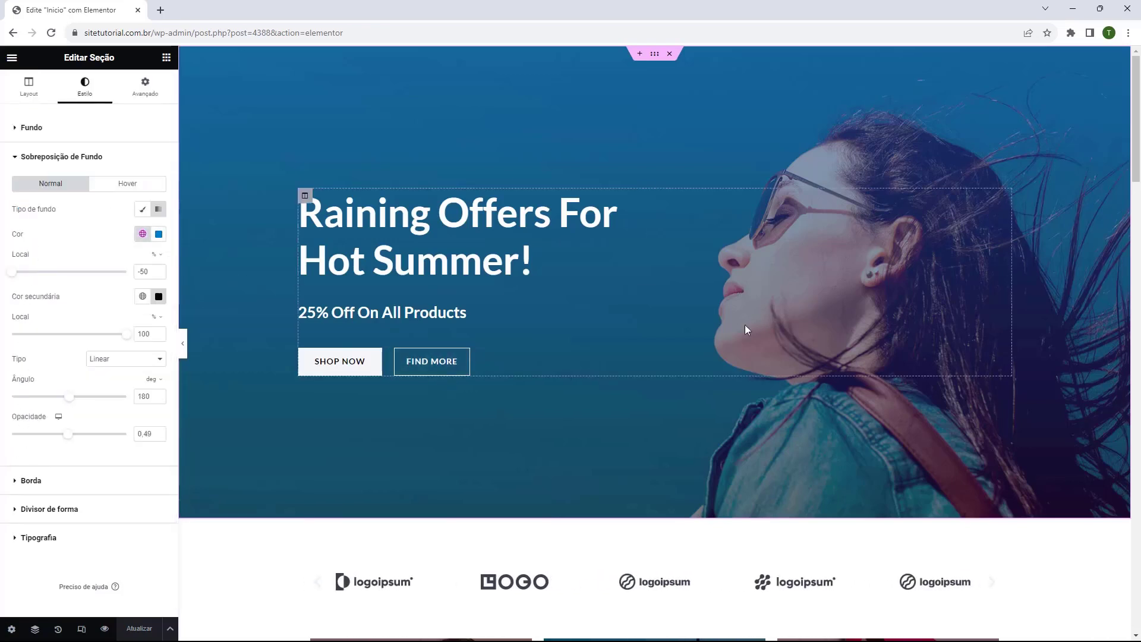
pyautogui.click(21, 156)
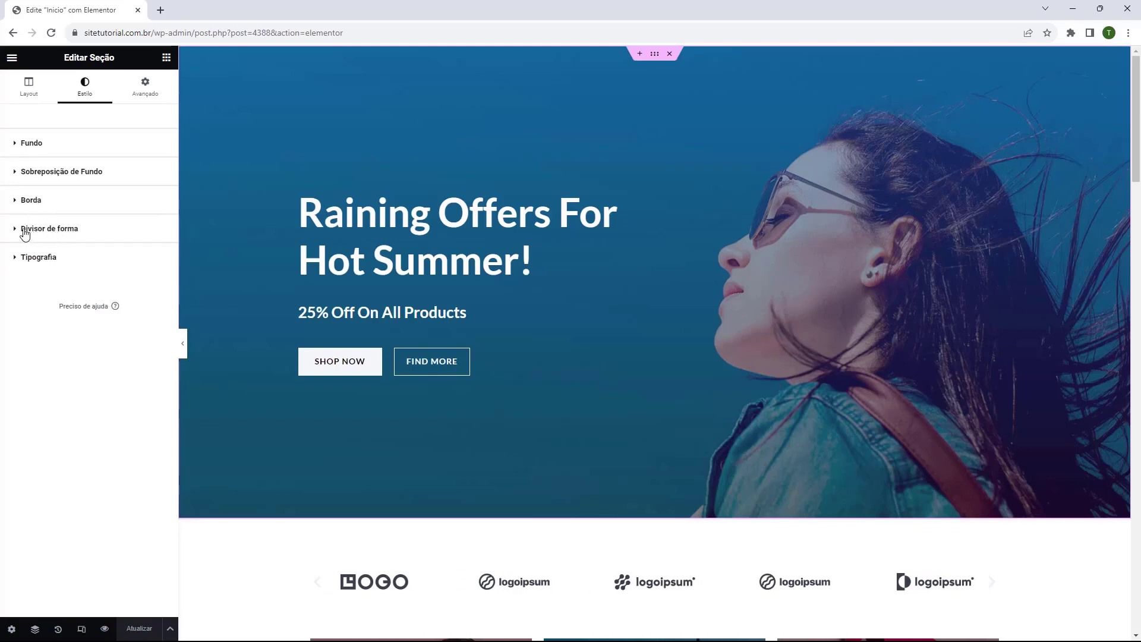
pyautogui.click(27, 231)
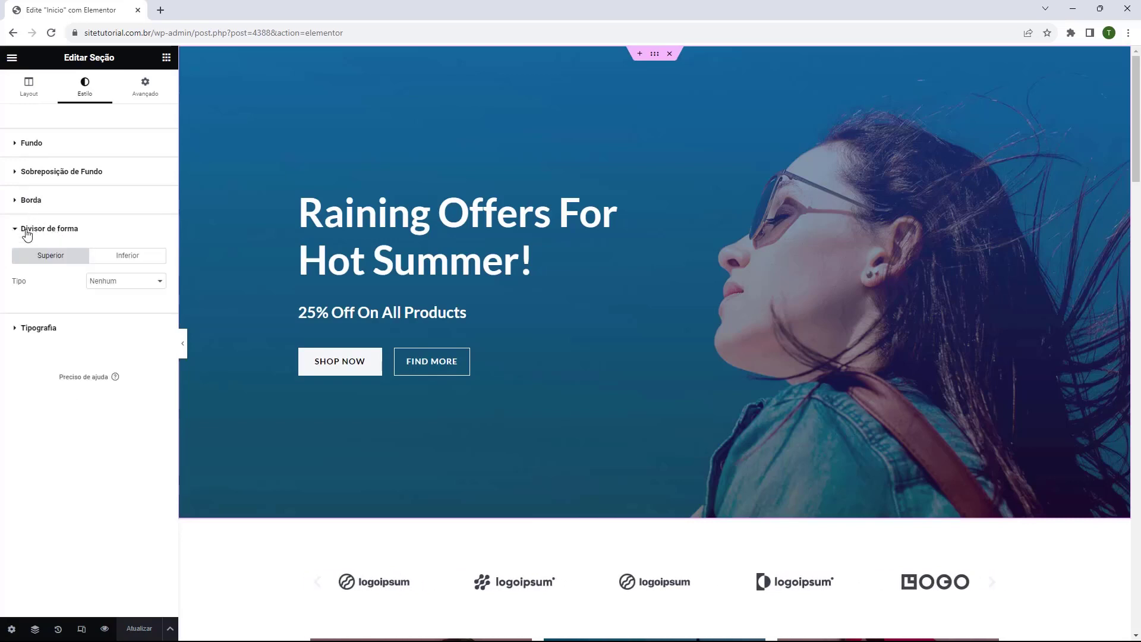
pyautogui.click(28, 234)
pyautogui.click(20, 143)
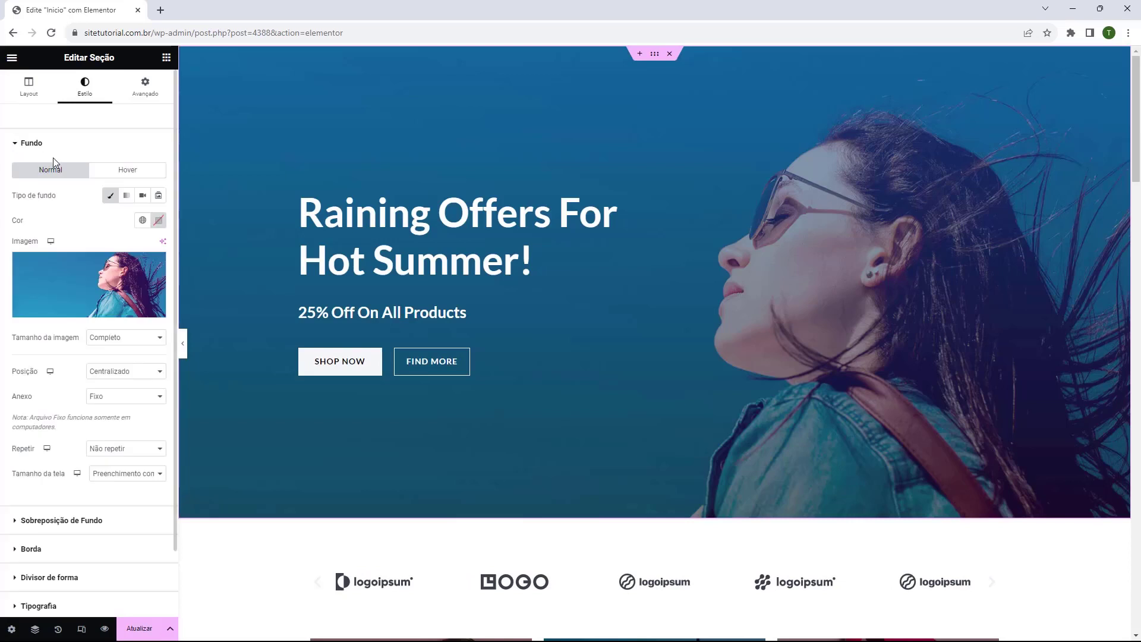
# Step: Set the hero section's upper and lower padding to 11% each, leaving the side padding at 0
pyautogui.click(135, 97)
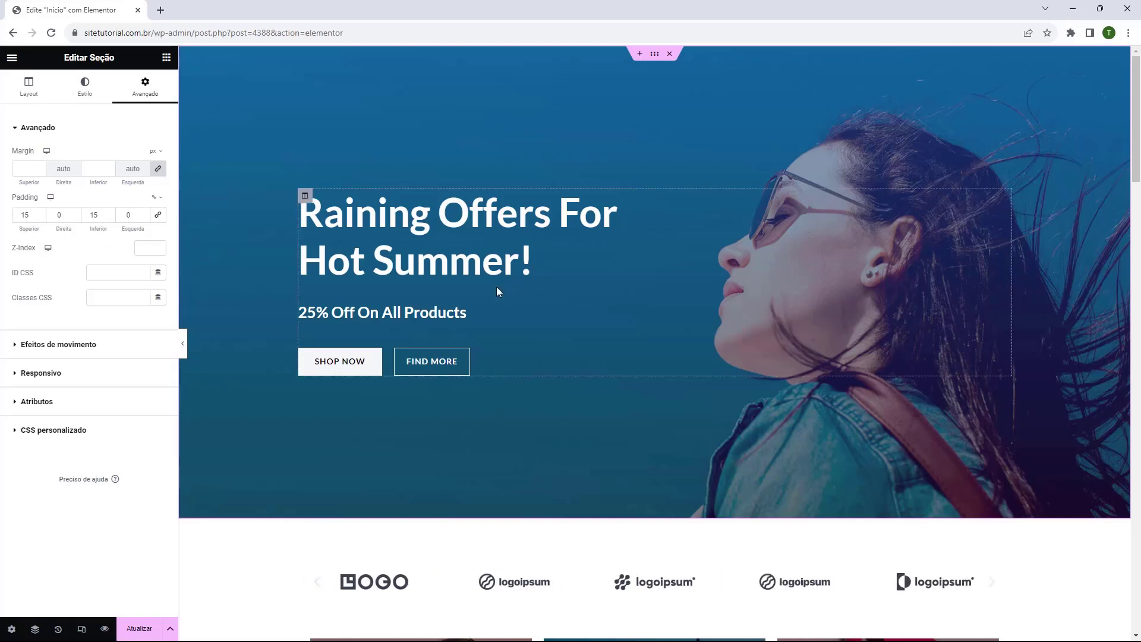
pyautogui.click(39, 218)
pyautogui.click(39, 217)
pyautogui.click(40, 217)
pyautogui.click(40, 217)
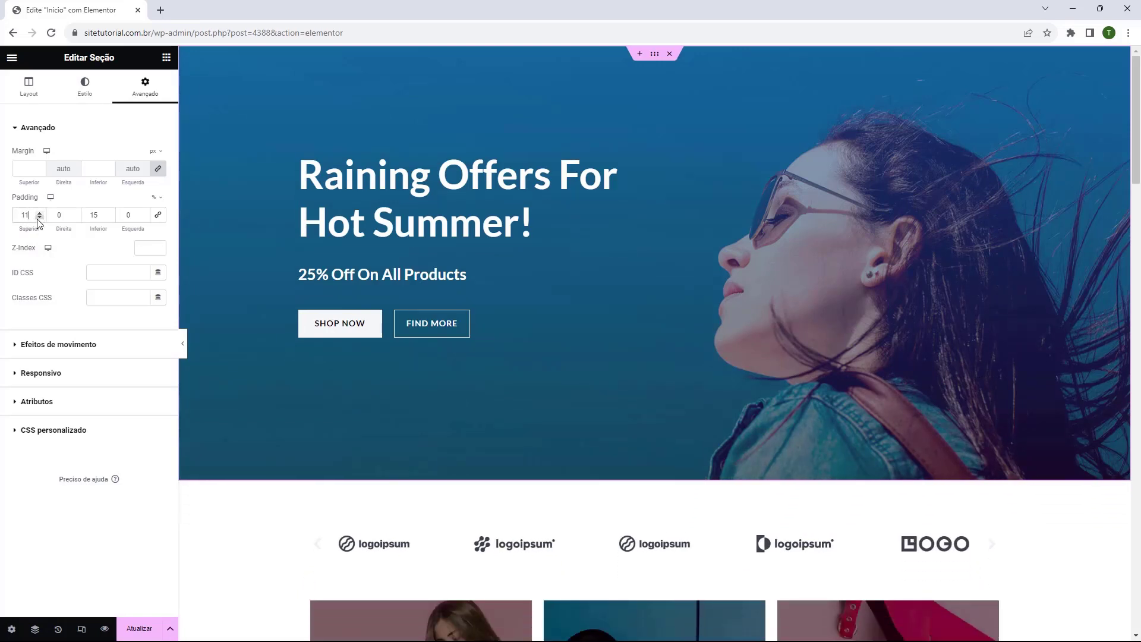
pyautogui.click(110, 218)
pyautogui.click(110, 218)
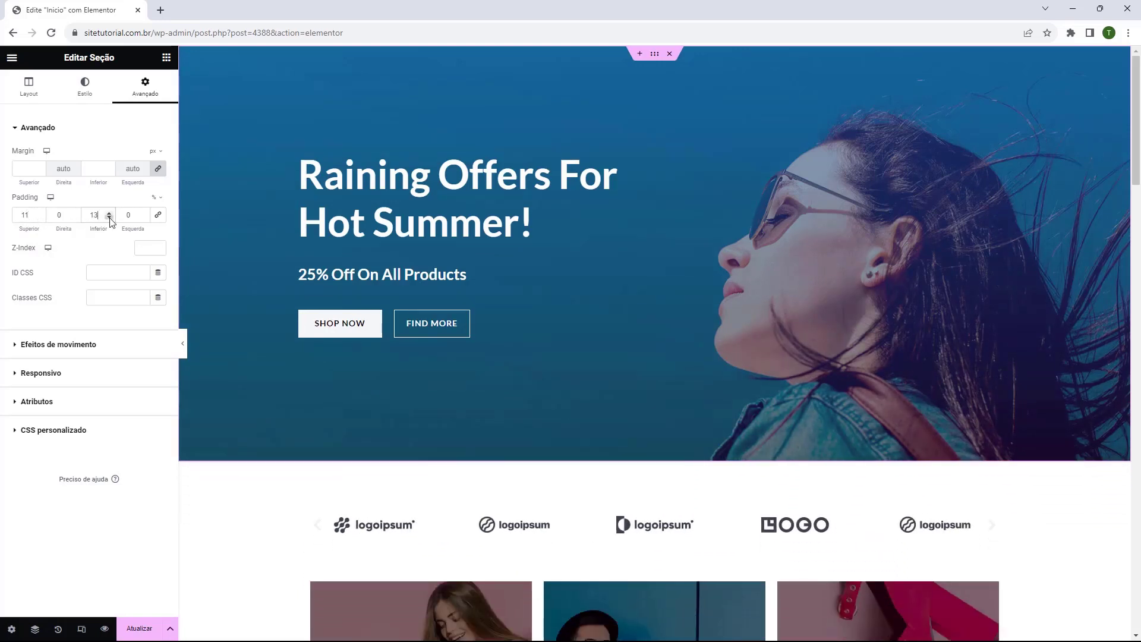
pyautogui.click(110, 218)
pyautogui.click(110, 218)
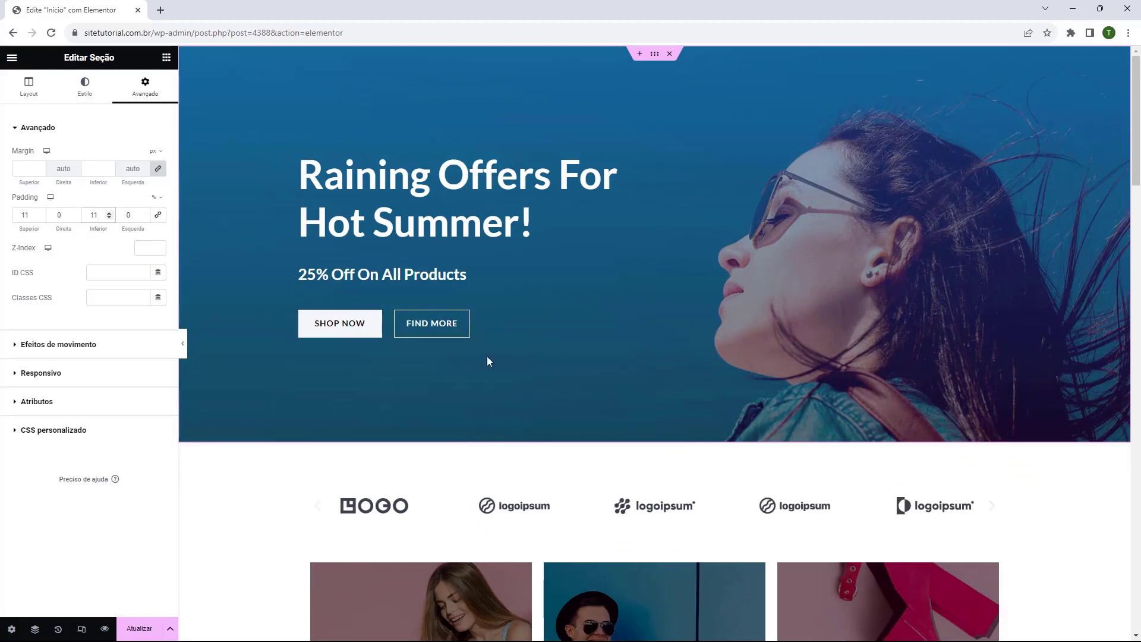
pyautogui.click(82, 93)
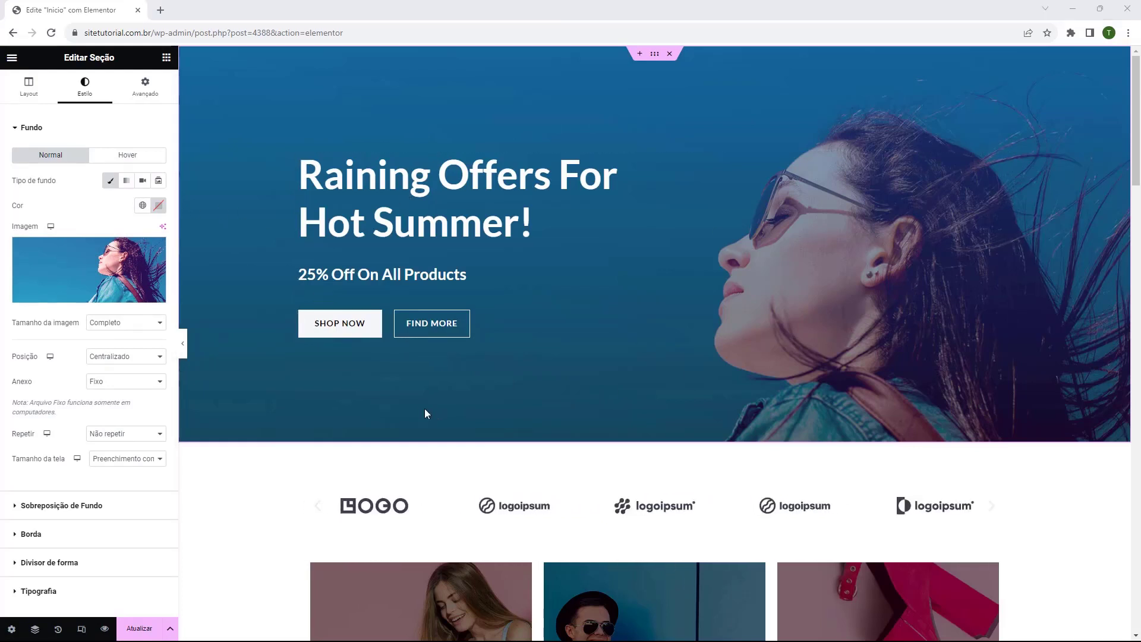
# Step: Replace the hero section's main heading text with "Sitetutorial"
pyautogui.click(375, 194)
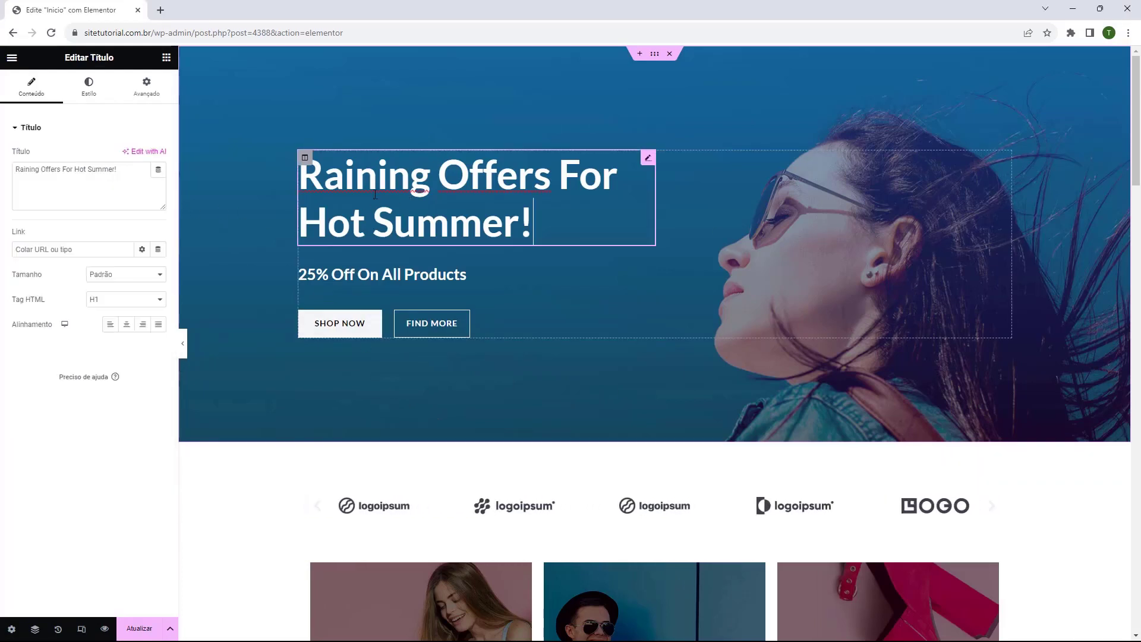
pyautogui.tripleClick(411, 200)
pyautogui.click(95, 178)
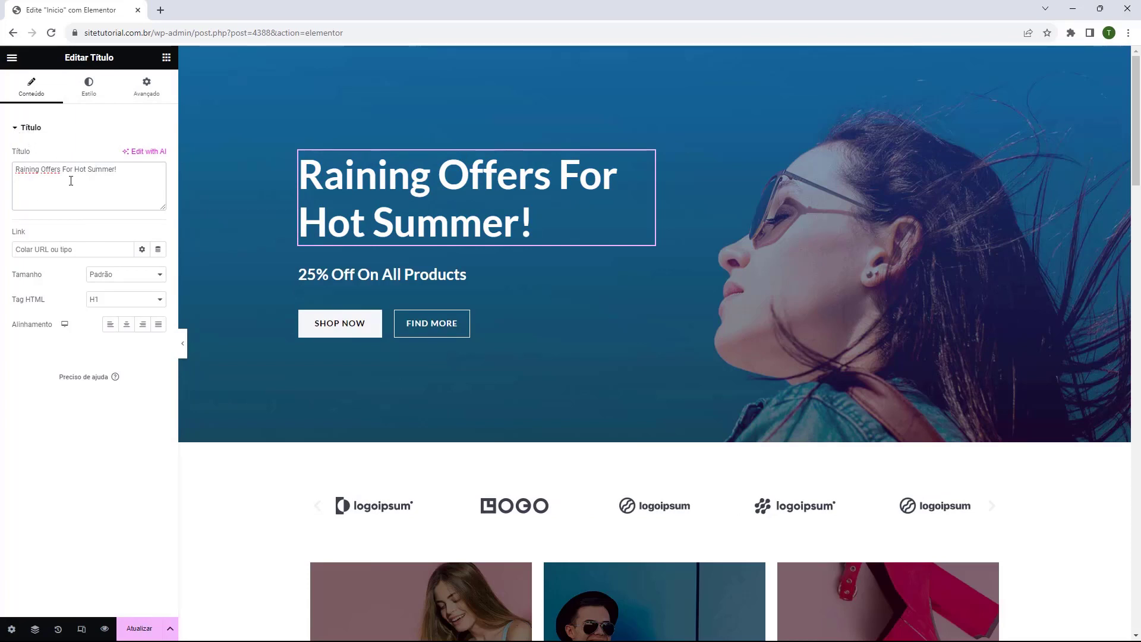
pyautogui.hotkey('ctrl', 'a')
pyautogui.press('BackSpace')
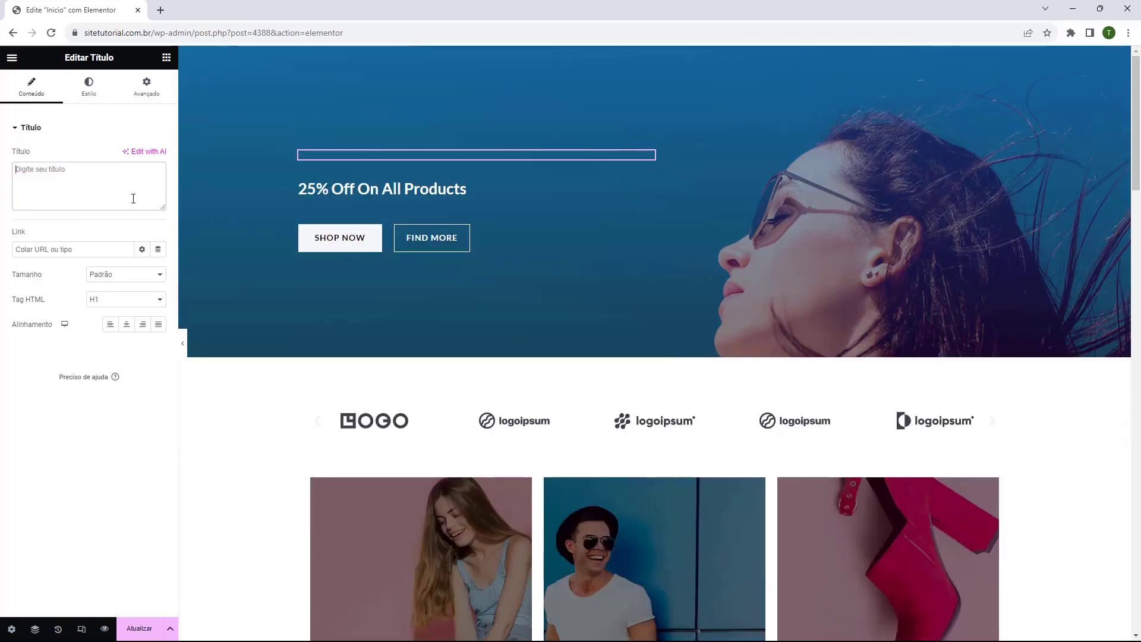
pyautogui.write('Sitetutorial')
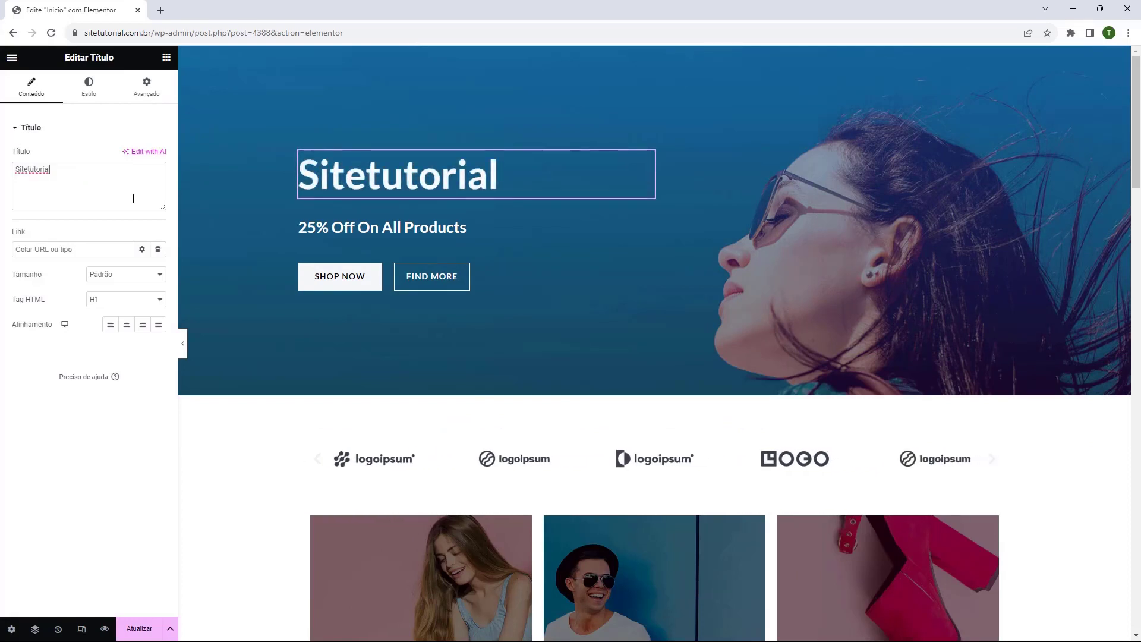
# Step: Replace the hero section's subheading text with "Roupas de qualidade por um preço justo"
pyautogui.click(416, 229)
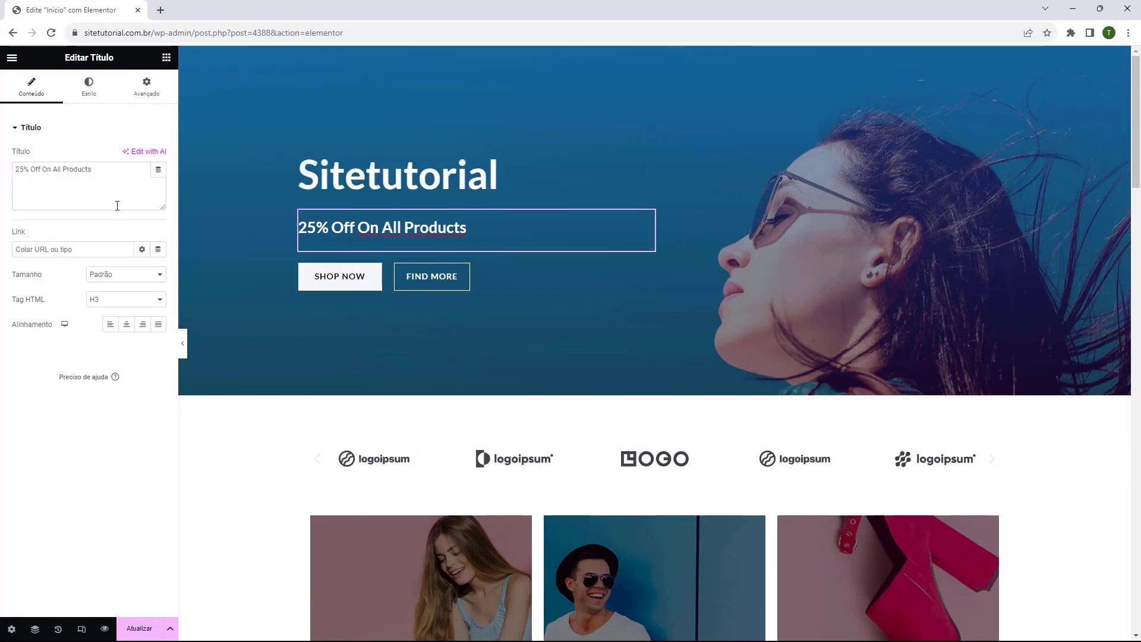
pyautogui.hotkey('ctrl', 'a')
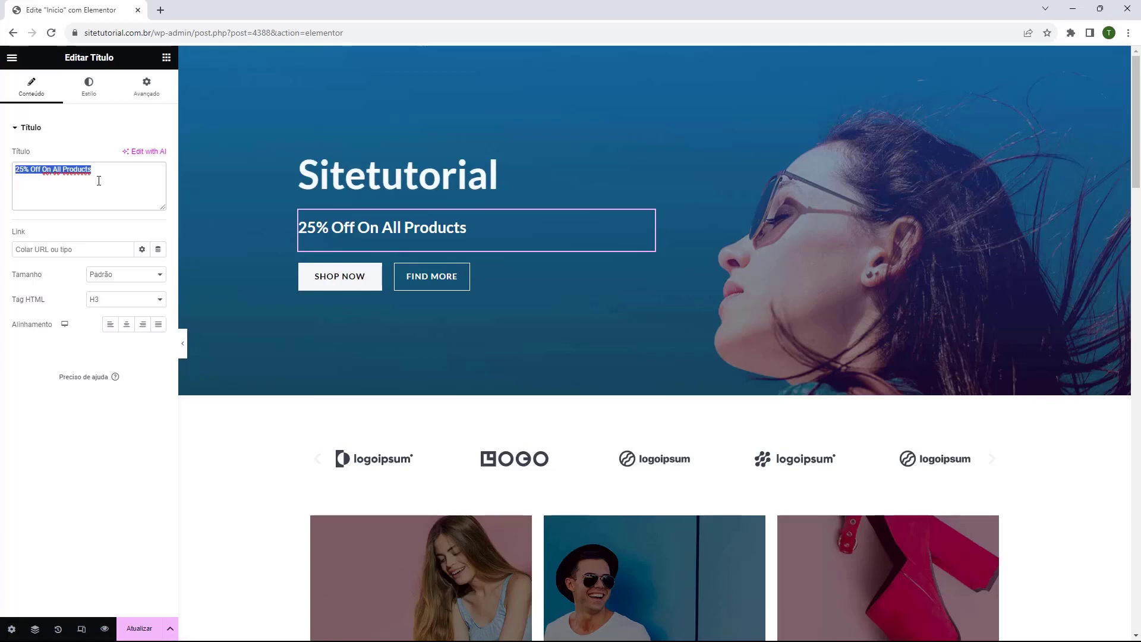
pyautogui.press('BackSpace')
pyautogui.write('Roupas de qualidade por um preço justo')
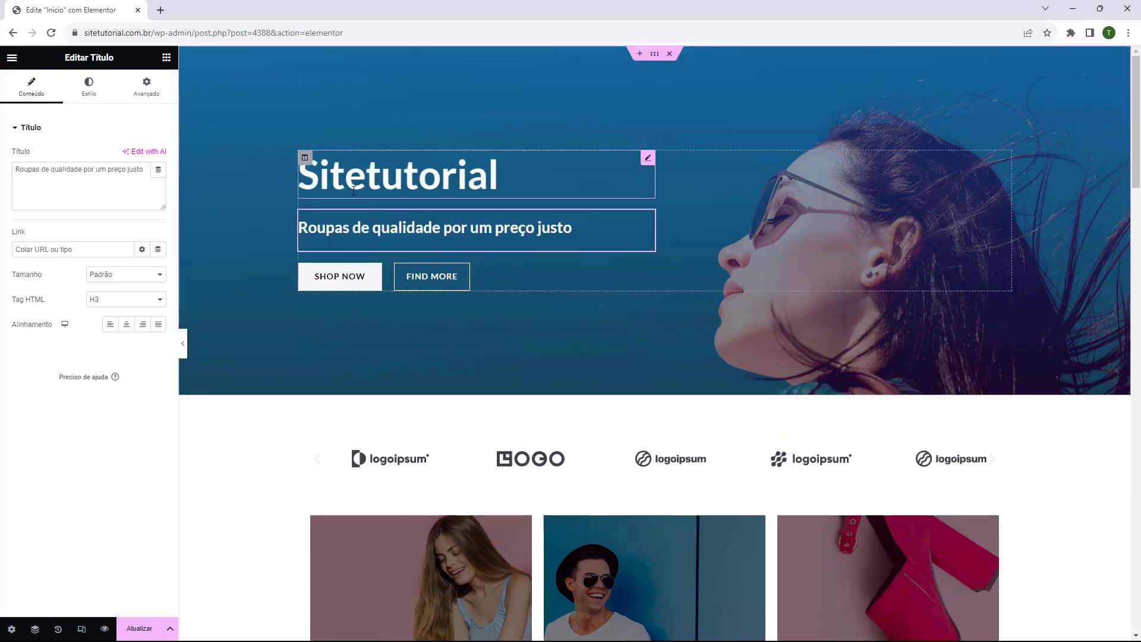
pyautogui.click(328, 182)
pyautogui.click(404, 228)
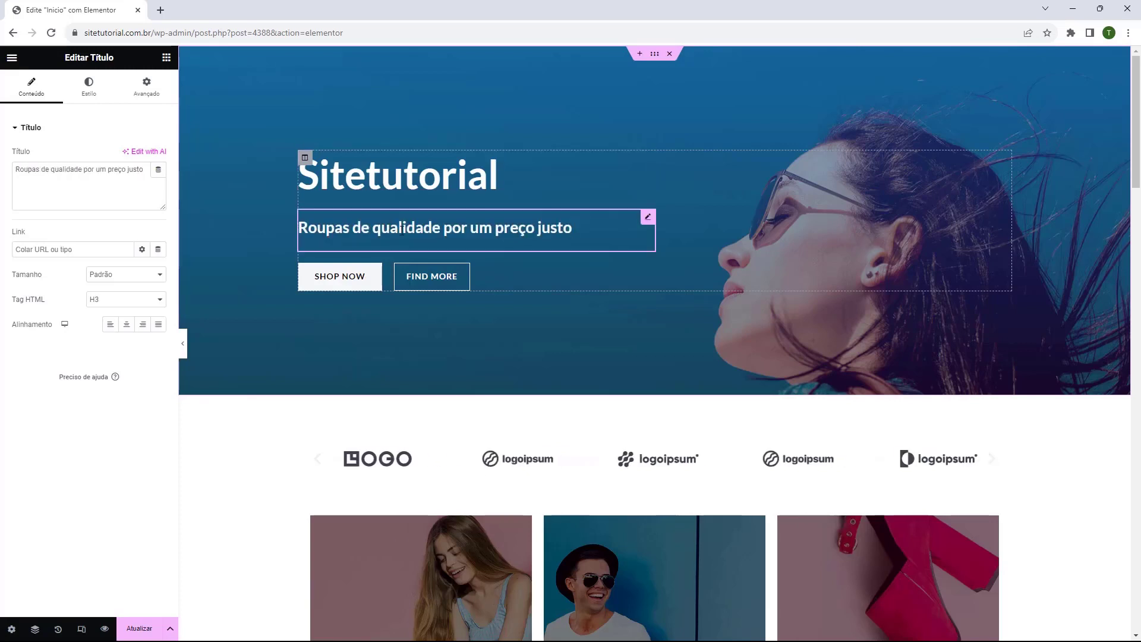
pyautogui.click(377, 185)
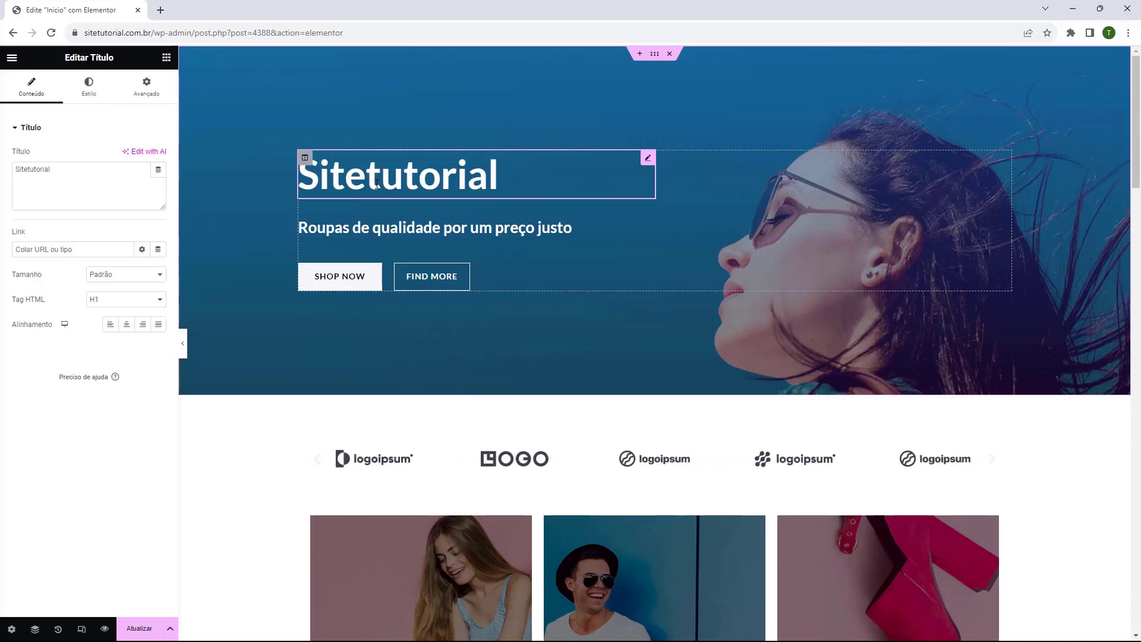
pyautogui.scroll(-10, 490, 340)
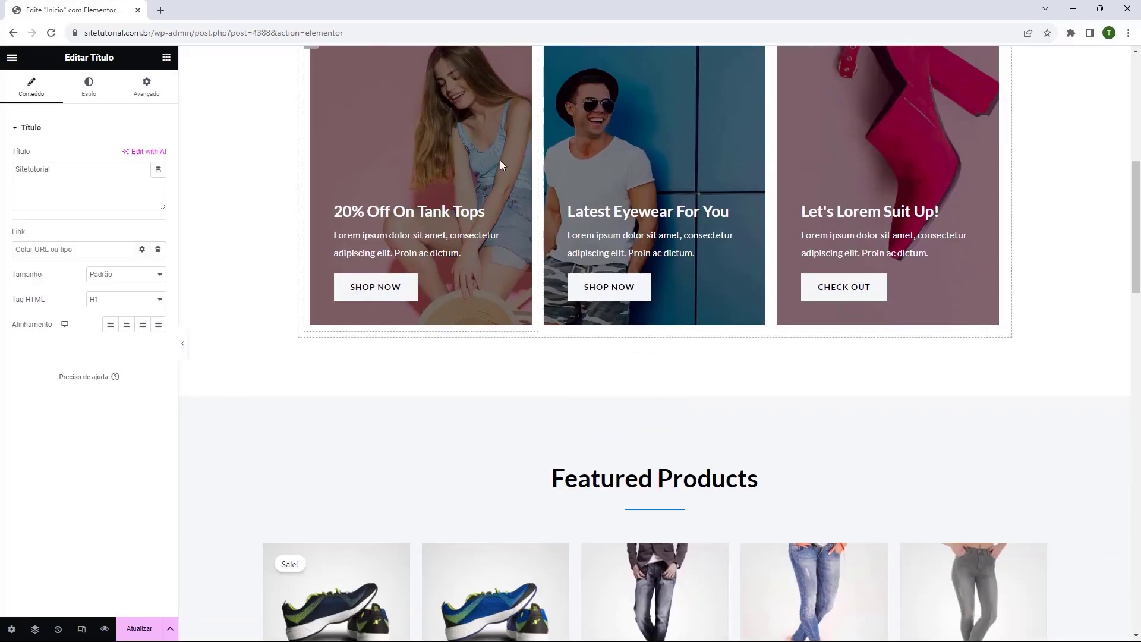
pyautogui.scroll(10, 491, 340)
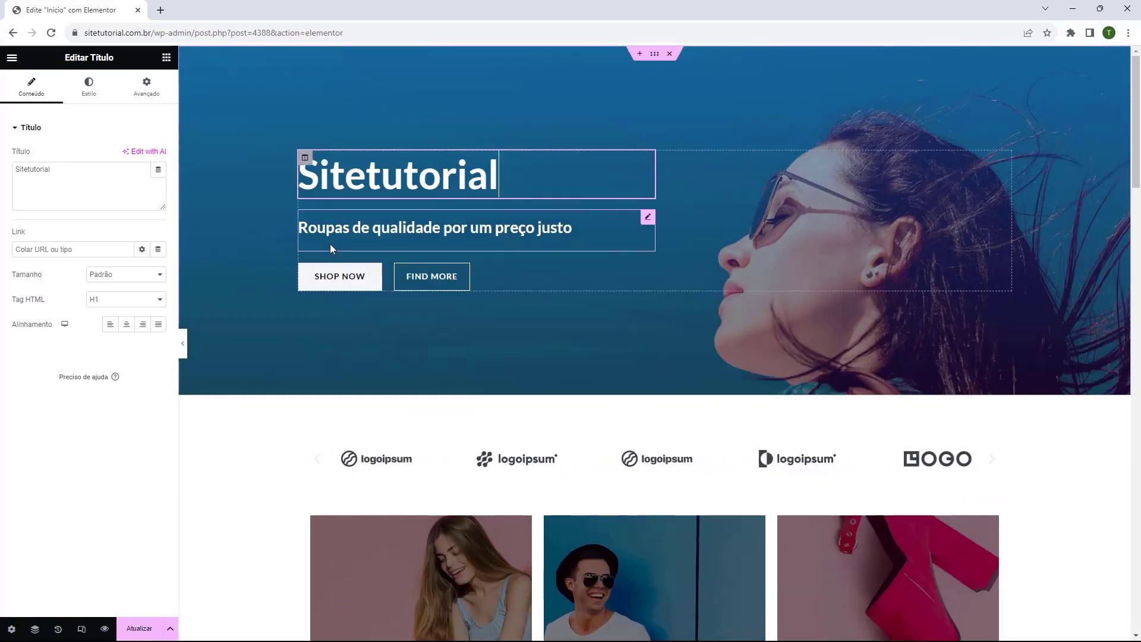
pyautogui.click(331, 228)
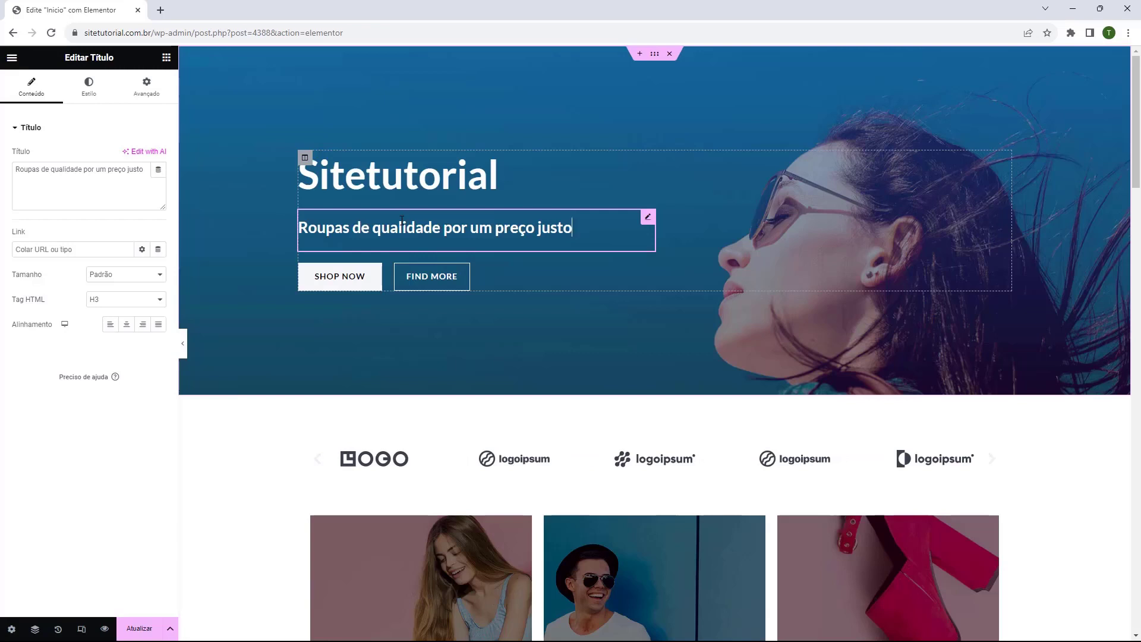
pyautogui.click(374, 180)
pyautogui.click(352, 227)
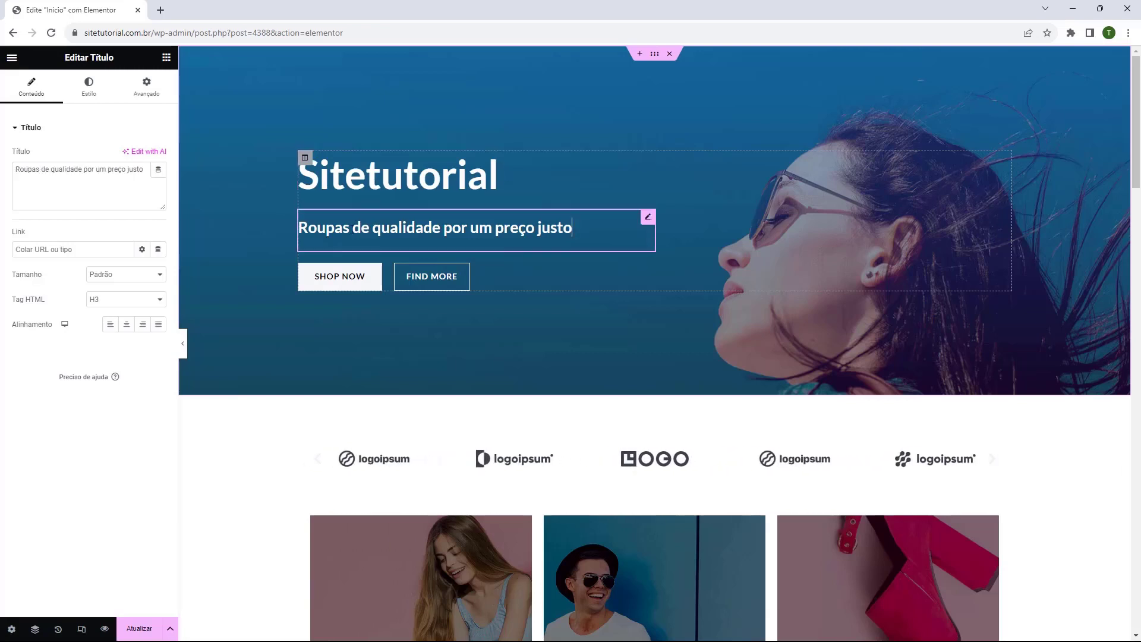
pyautogui.click(380, 179)
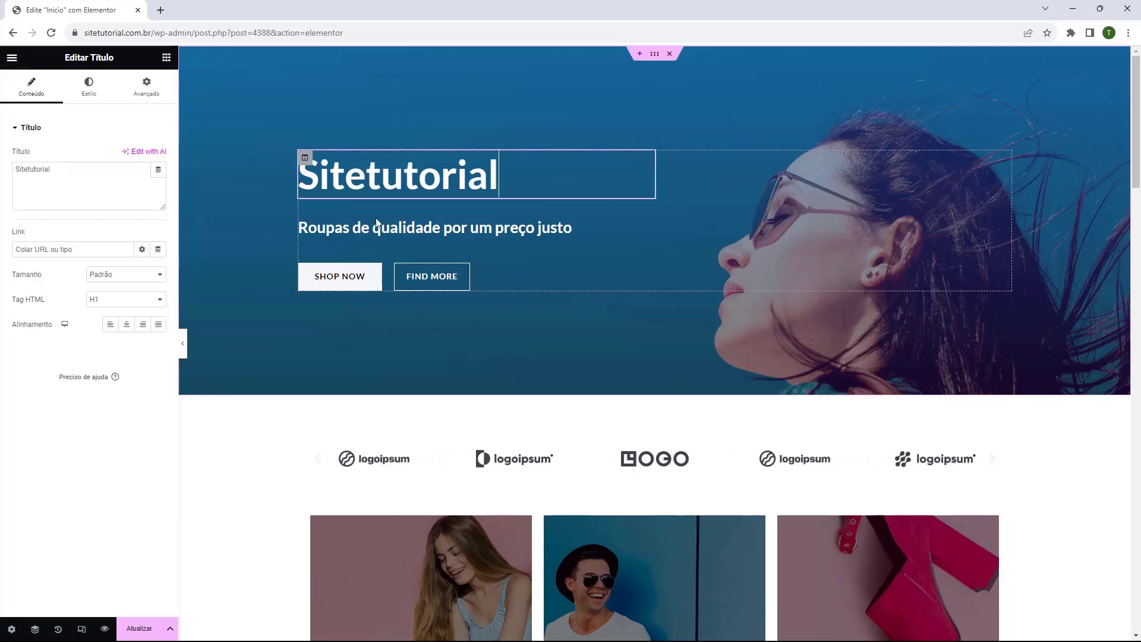
# Step: Try the Informações type on the hero section's Shop Now button and restore the Padrão type
pyautogui.click(375, 286)
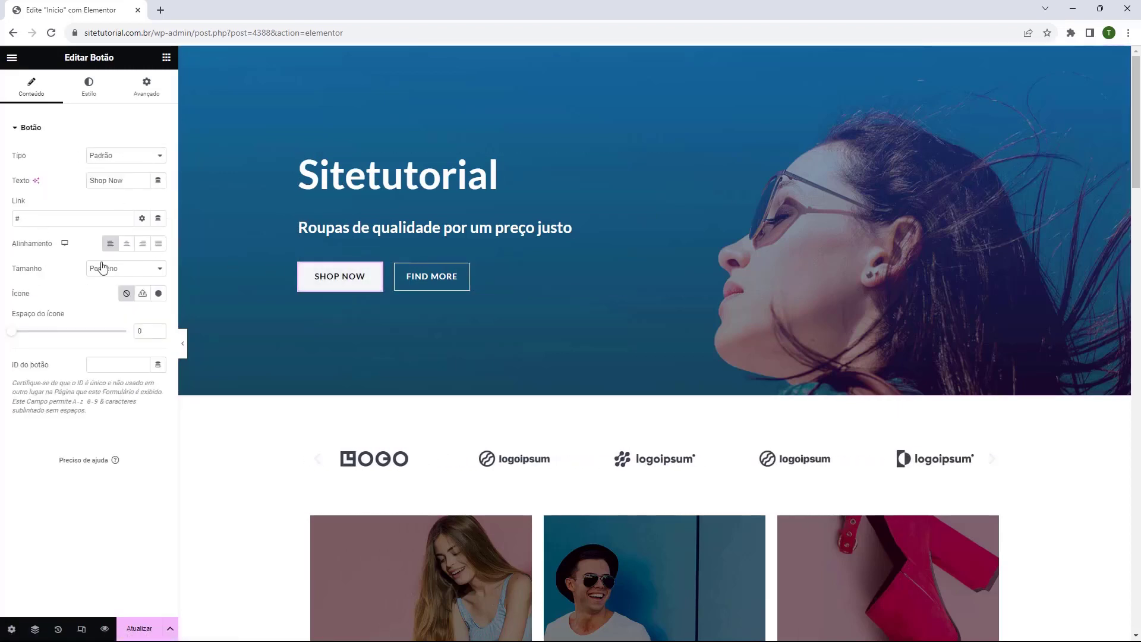
pyautogui.doubleClick(35, 162)
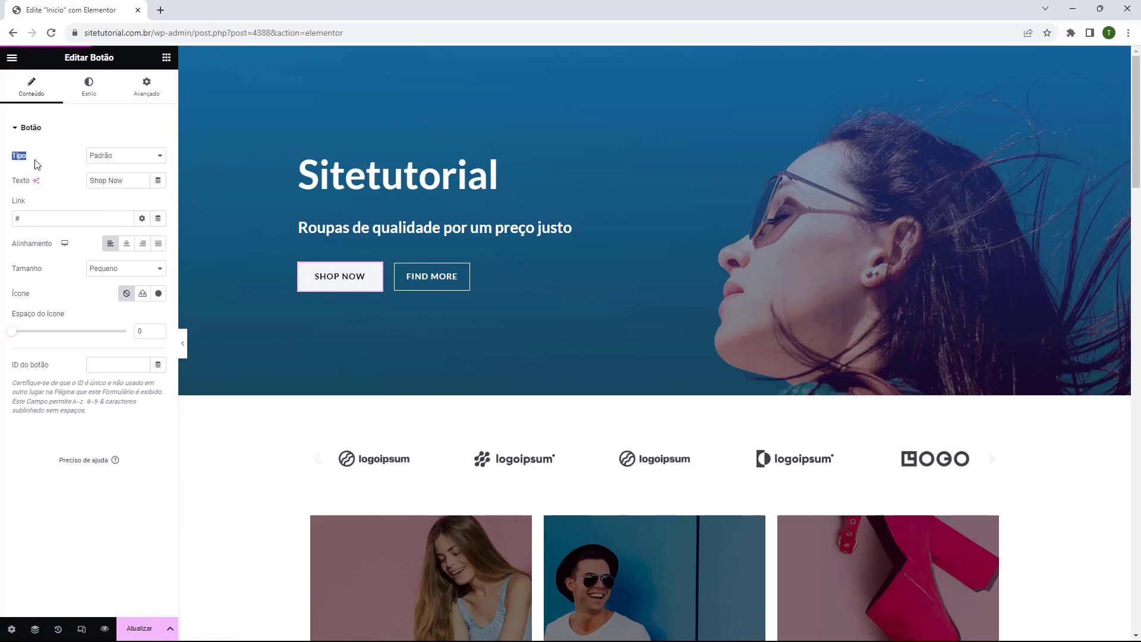
pyautogui.click(110, 155)
pyautogui.click(110, 176)
pyautogui.click(110, 156)
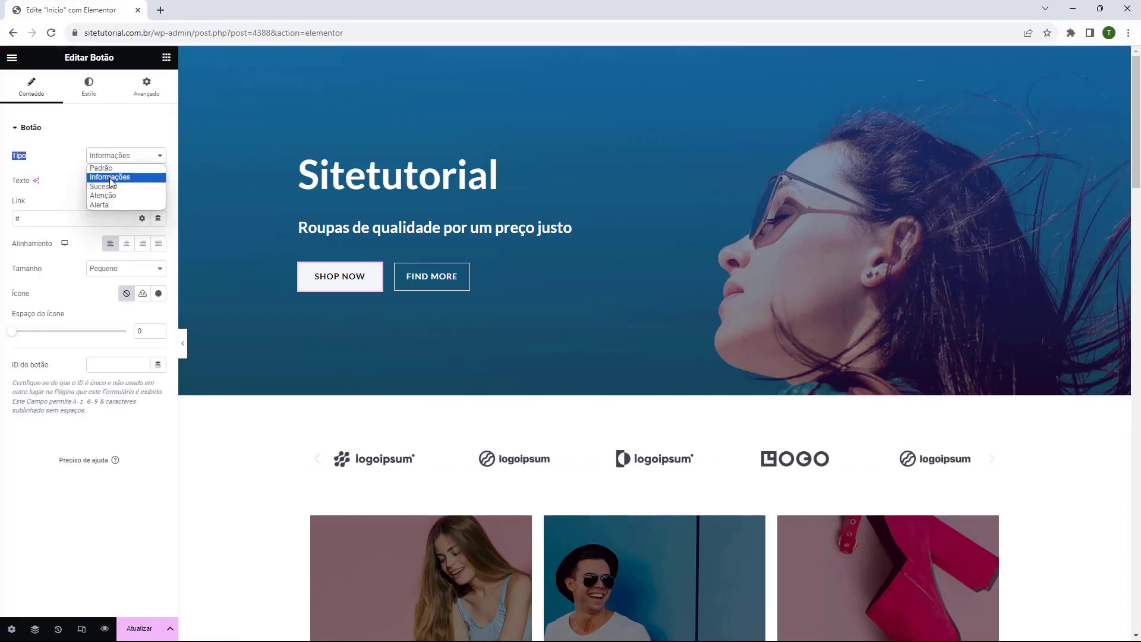
pyautogui.click(108, 168)
pyautogui.moveTo(123, 180); pyautogui.dragTo(105, 194)
pyautogui.click(121, 177)
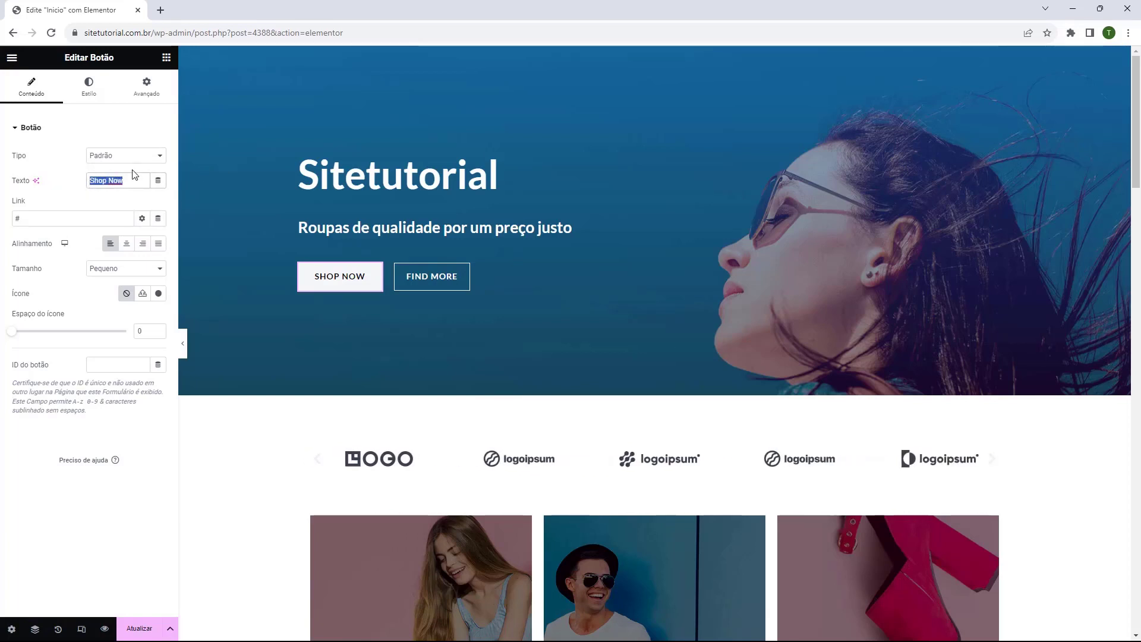
pyautogui.write('Saiba Mais')
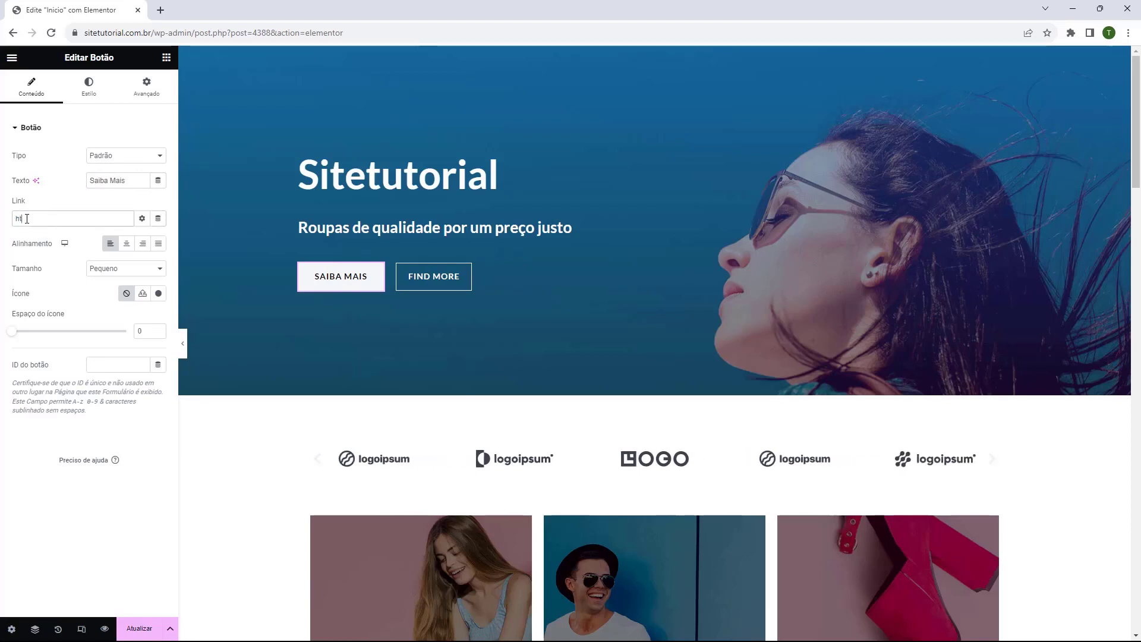
pyautogui.click(26, 218)
pyautogui.write('https')
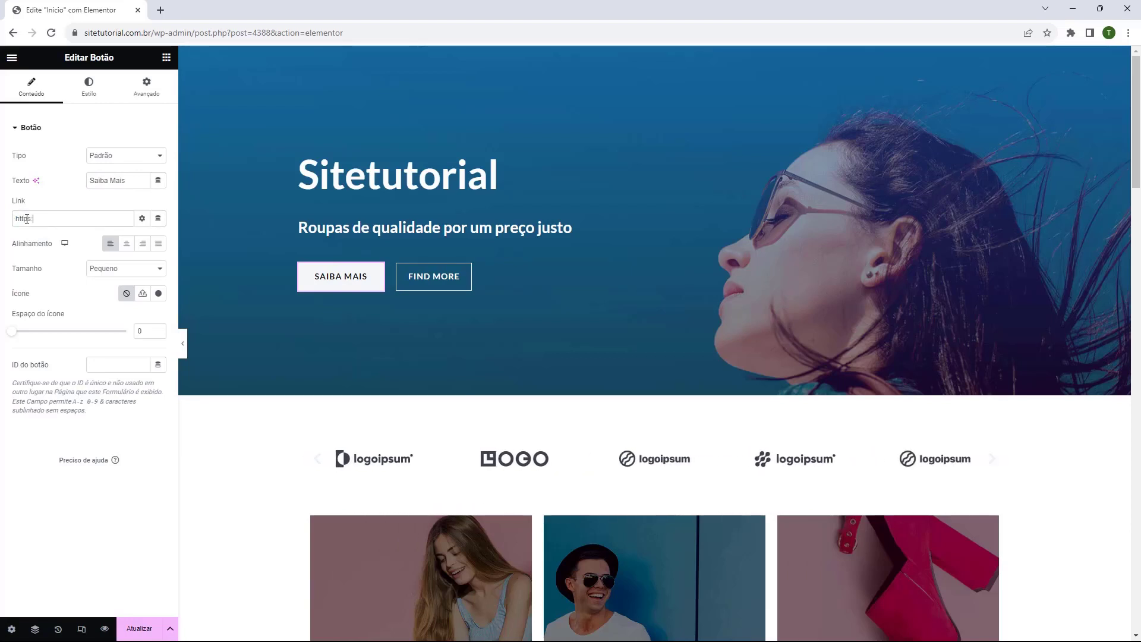
pyautogui.write('://sitetutorial.com.br/loja')
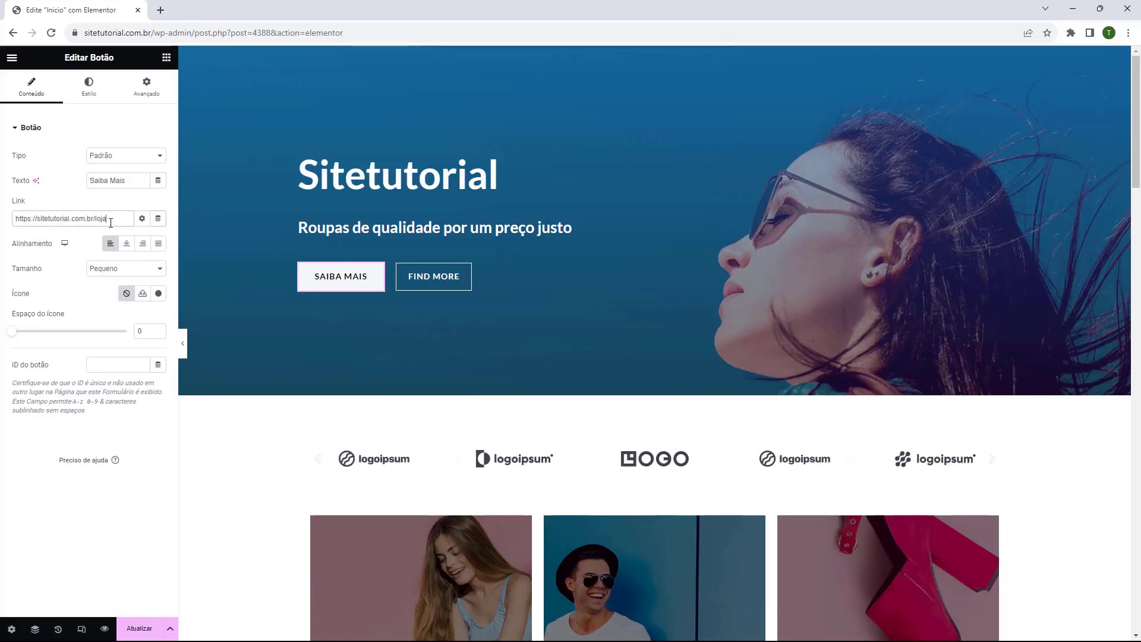
# Step: Delete the hero's Find More button and the logo image carousel above the three promo cards
pyautogui.click(435, 289)
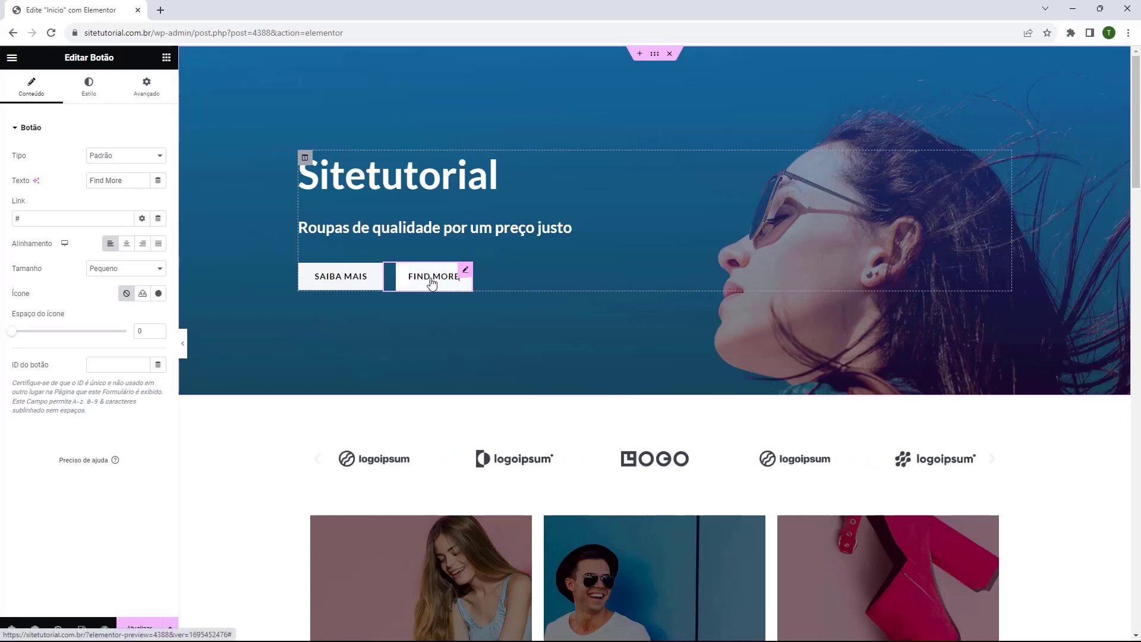
pyautogui.press('Delete')
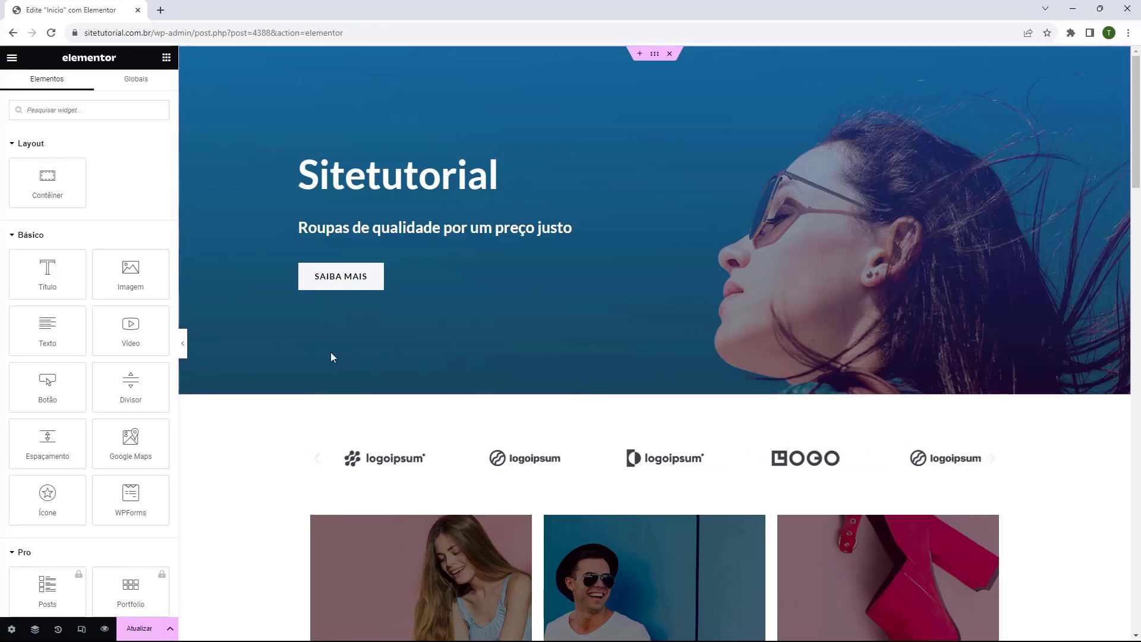
pyautogui.scroll(-3, 330, 354)
pyautogui.scroll(-2, 297, 282)
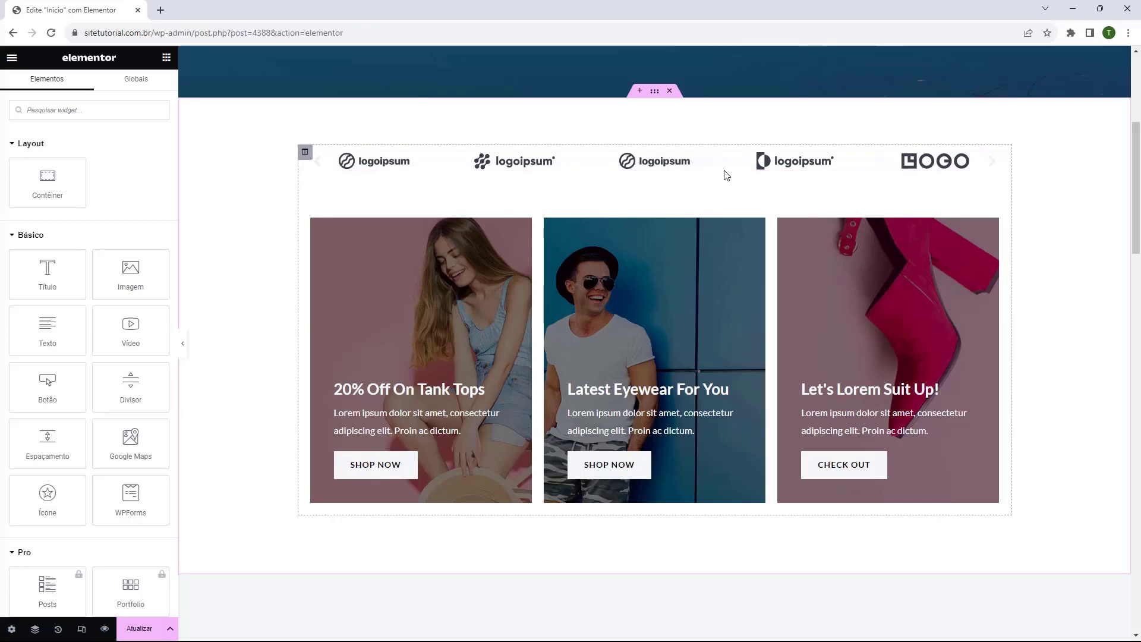
pyautogui.click(639, 167)
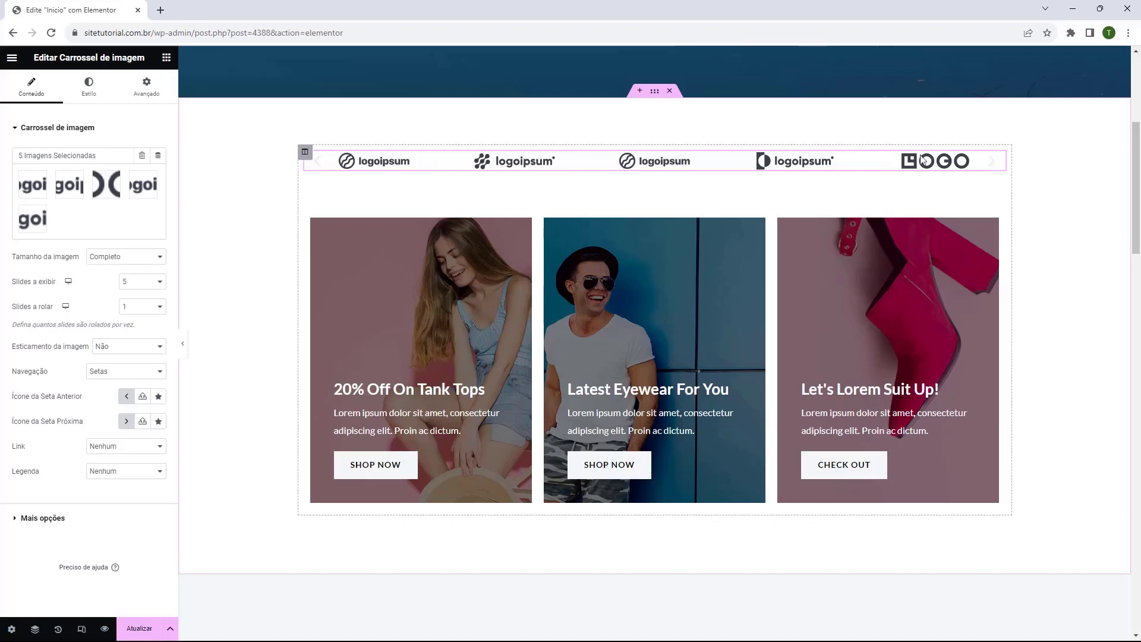
pyautogui.press('Delete')
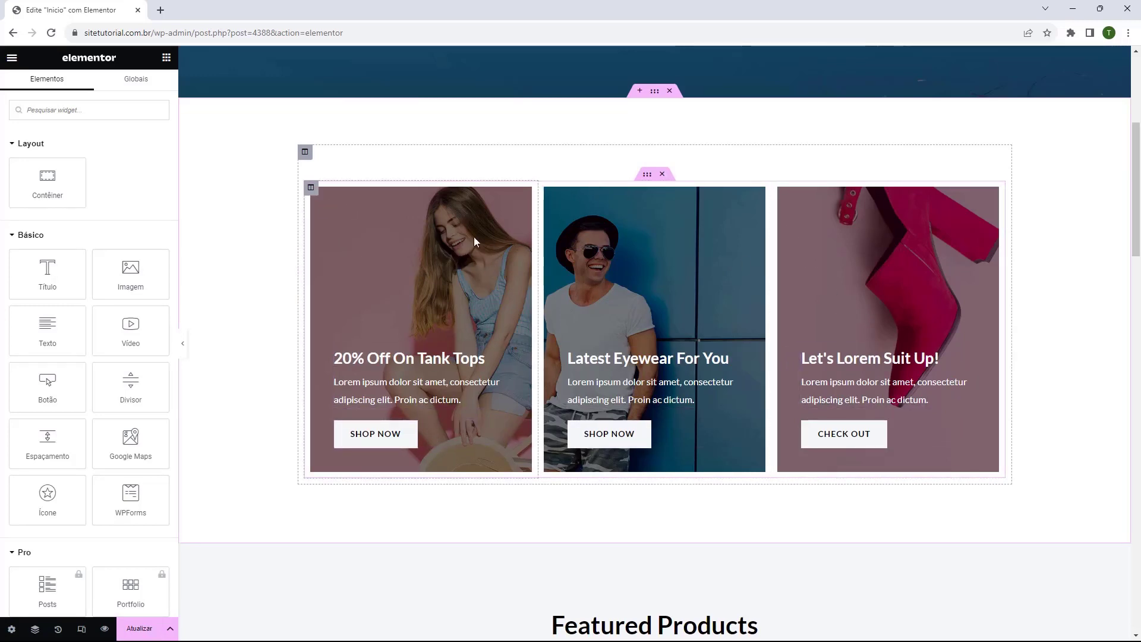
# Step: Examine the settings of the first promo card's image box, button and column, including the column's style
pyautogui.click(363, 361)
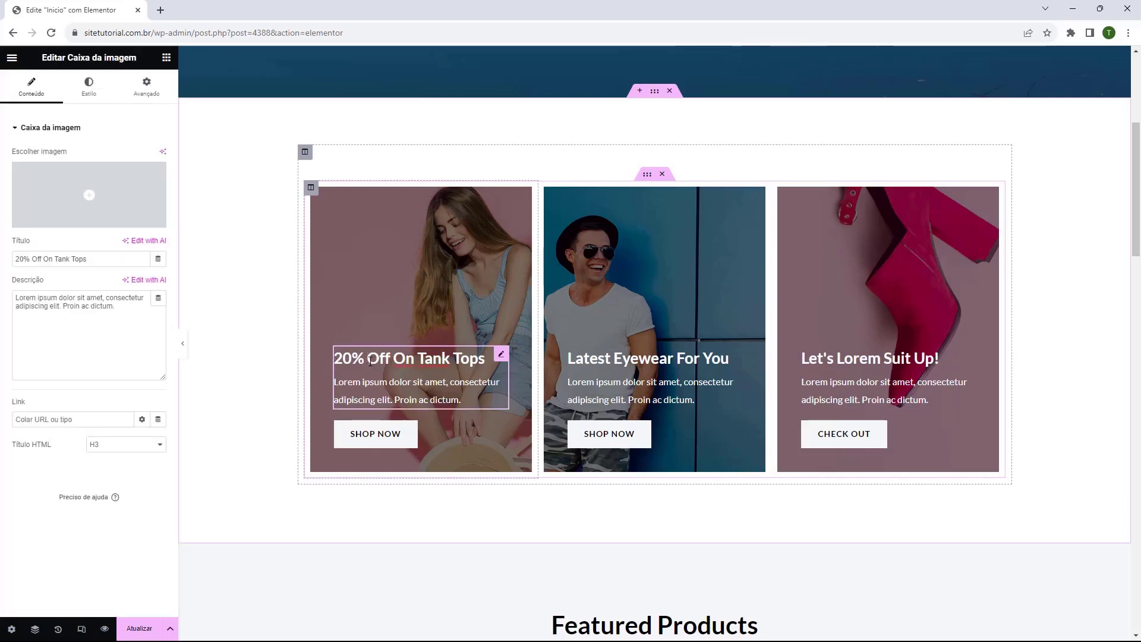
pyautogui.click(380, 433)
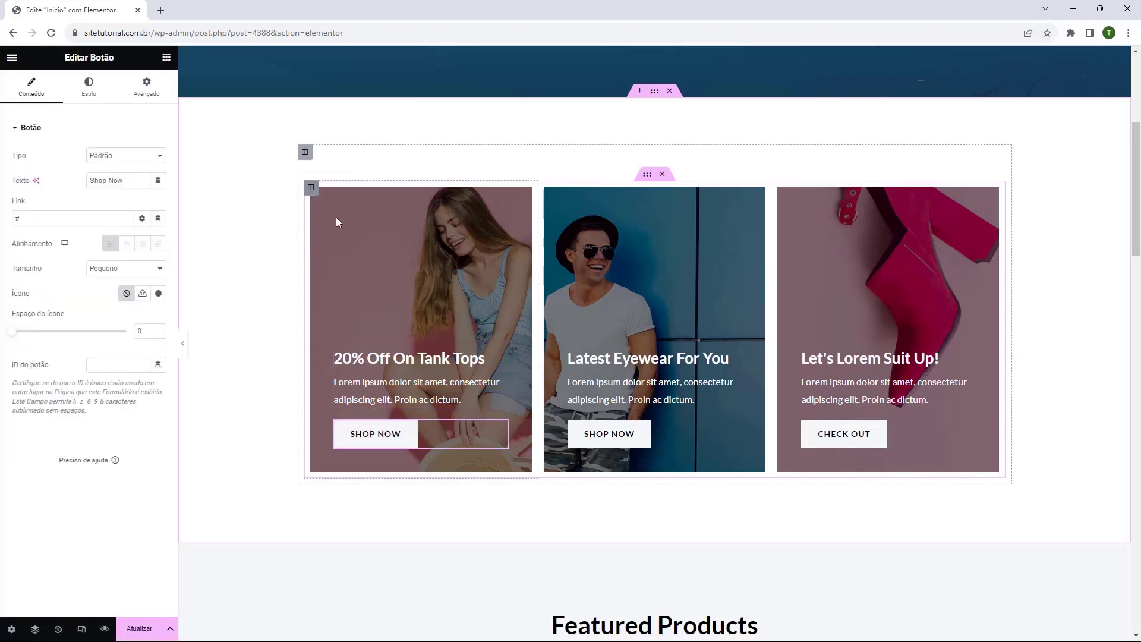
pyautogui.scroll(5, 337, 222)
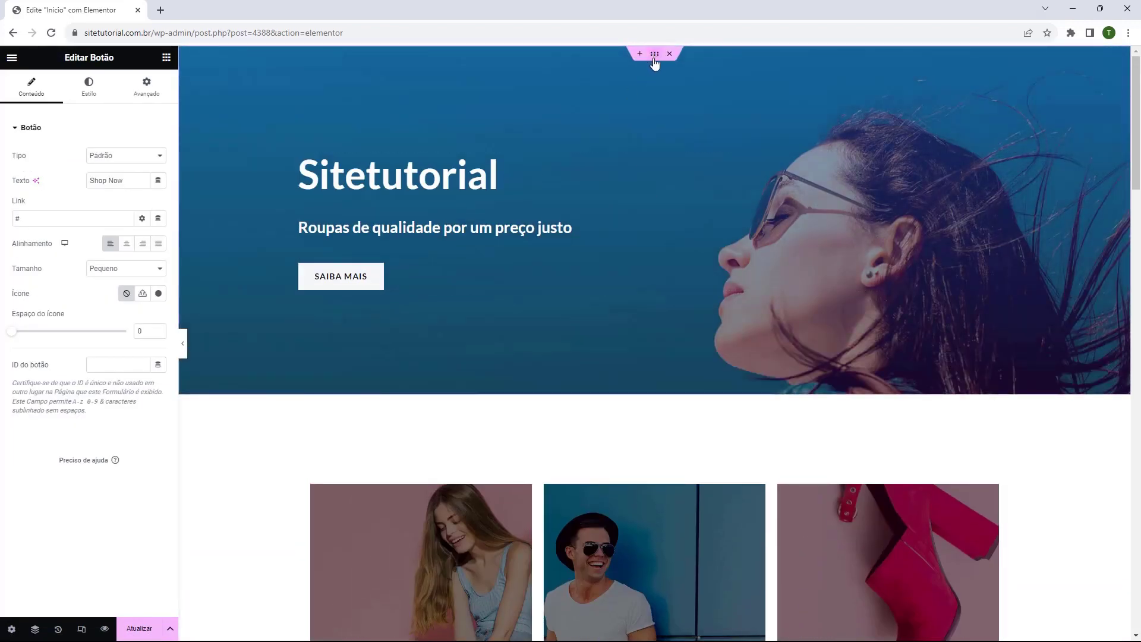
pyautogui.scroll(-4, 490, 231)
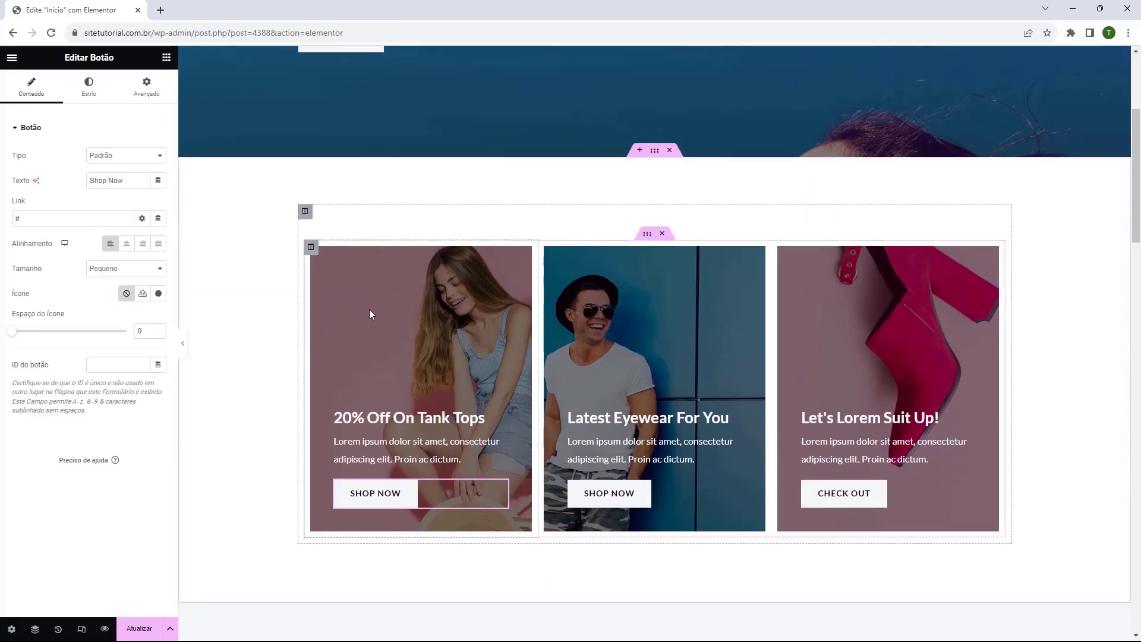
pyautogui.click(310, 248)
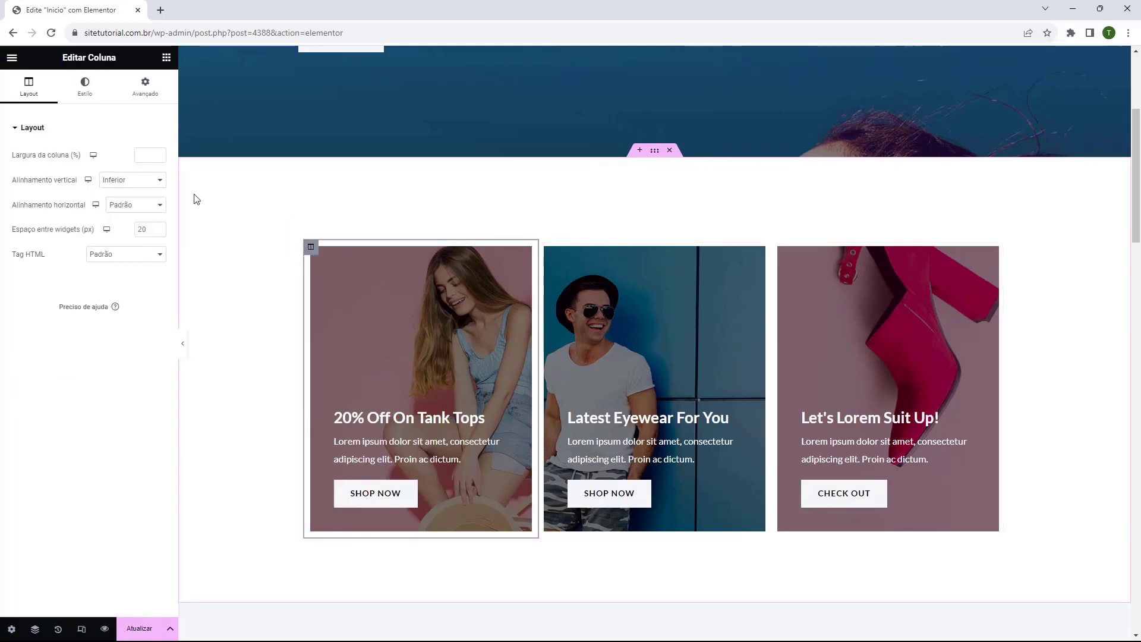
pyautogui.click(82, 89)
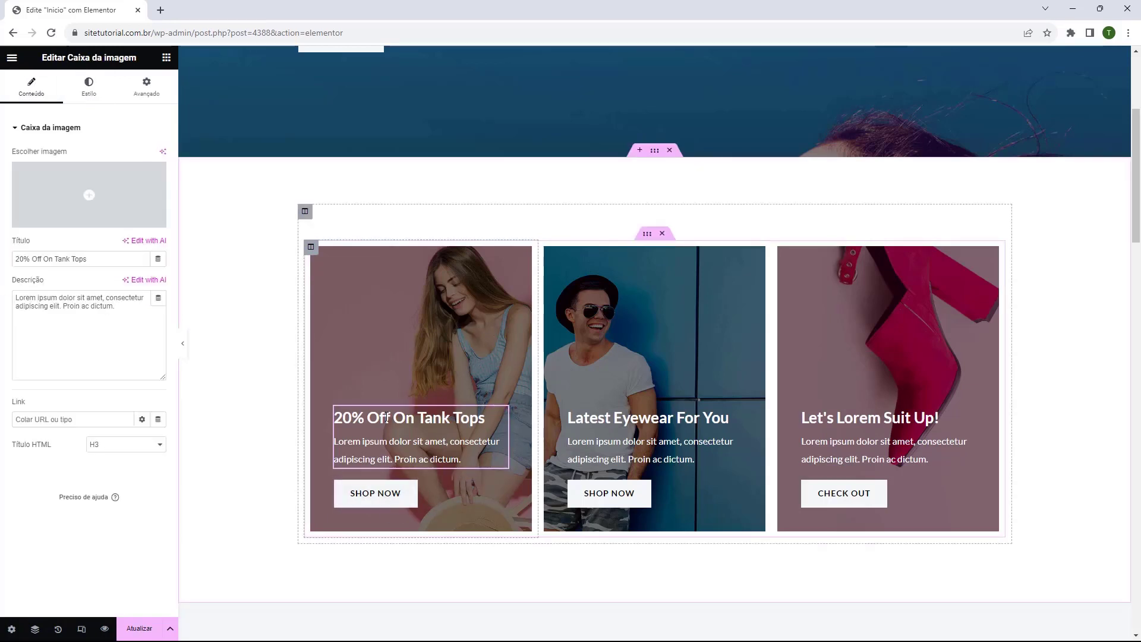
# Step: Replace the first promo card's title with "Moda Feminina"
pyautogui.doubleClick(419, 419)
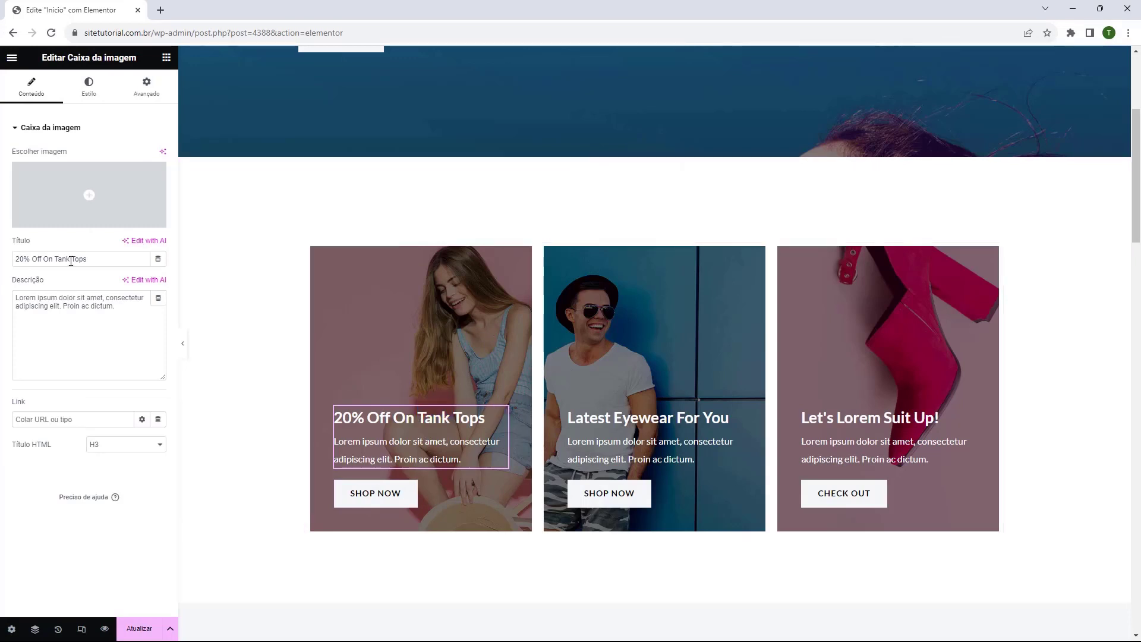
pyautogui.tripleClick(74, 259)
pyautogui.write('Moda Feminina')
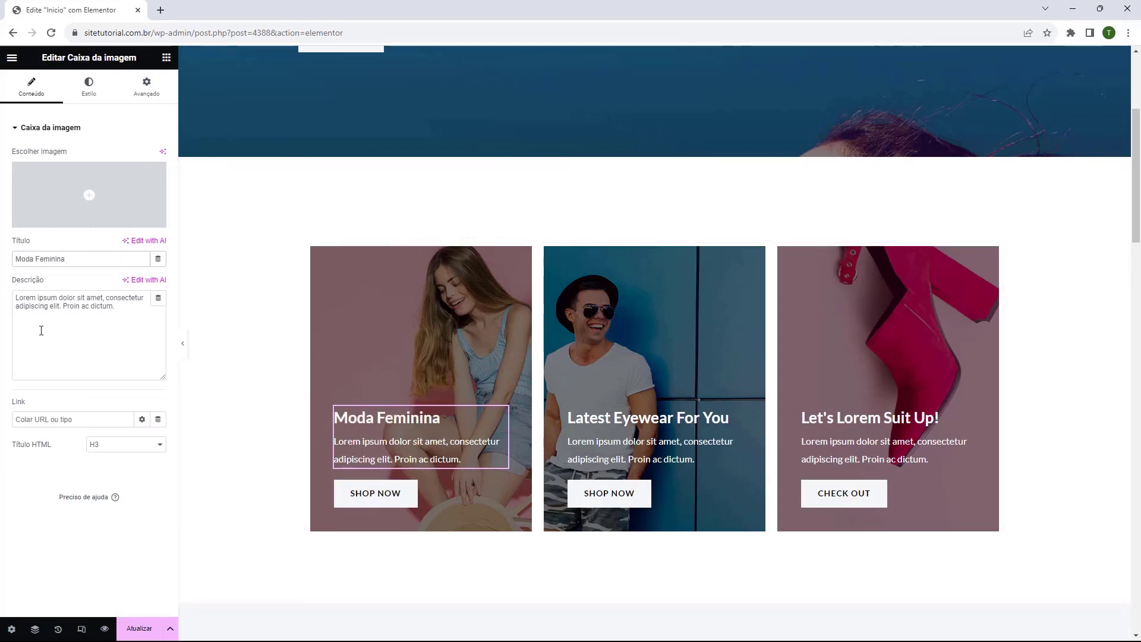
pyautogui.click(461, 459)
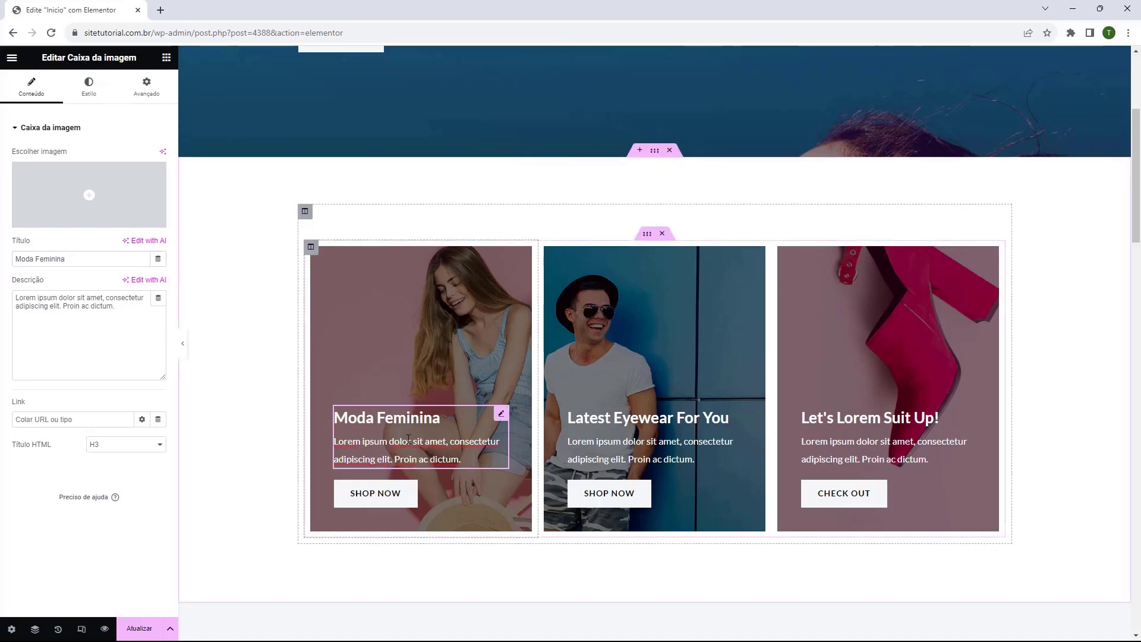
# Step: Center the Moda Feminina card's button and change its text to "acessar"
pyautogui.click(410, 502)
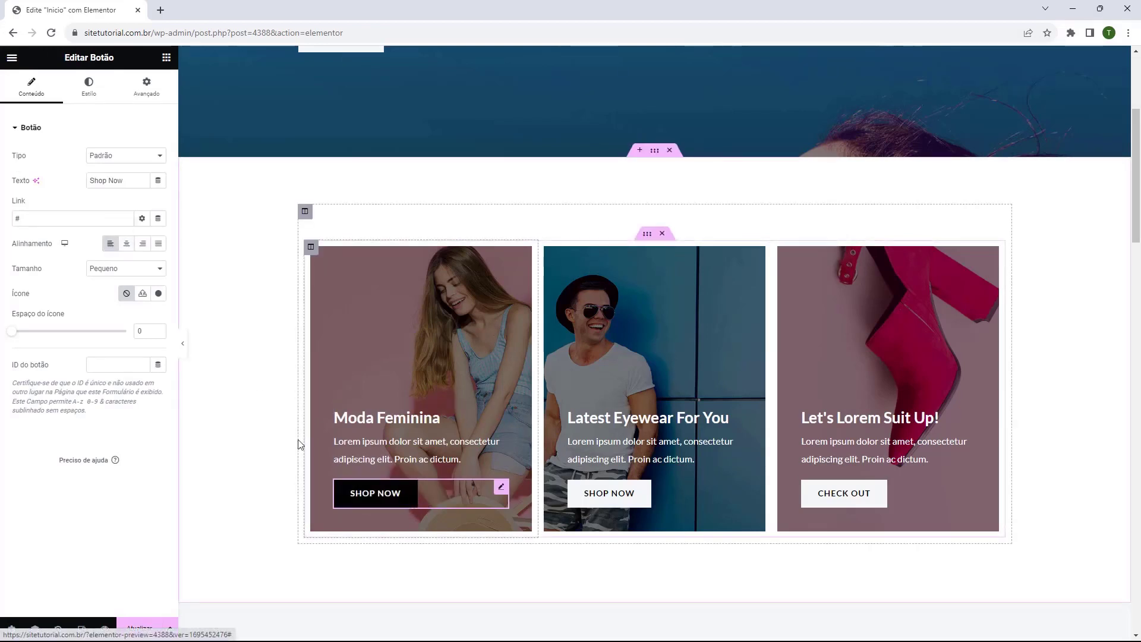
pyautogui.click(127, 244)
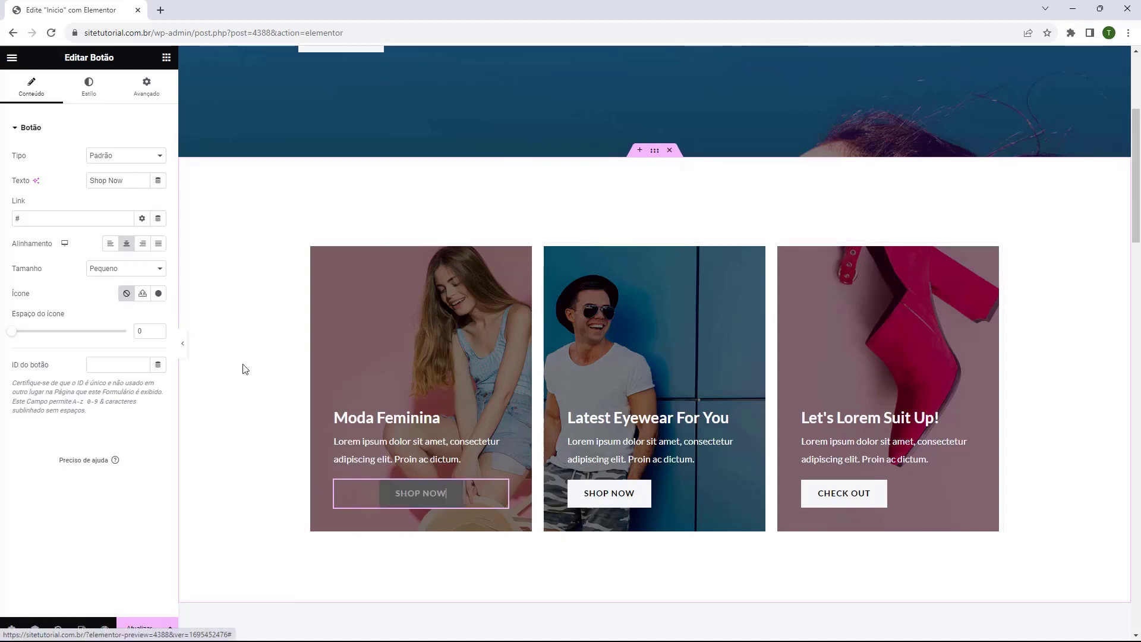
pyautogui.hotkey('ctrl', 'a')
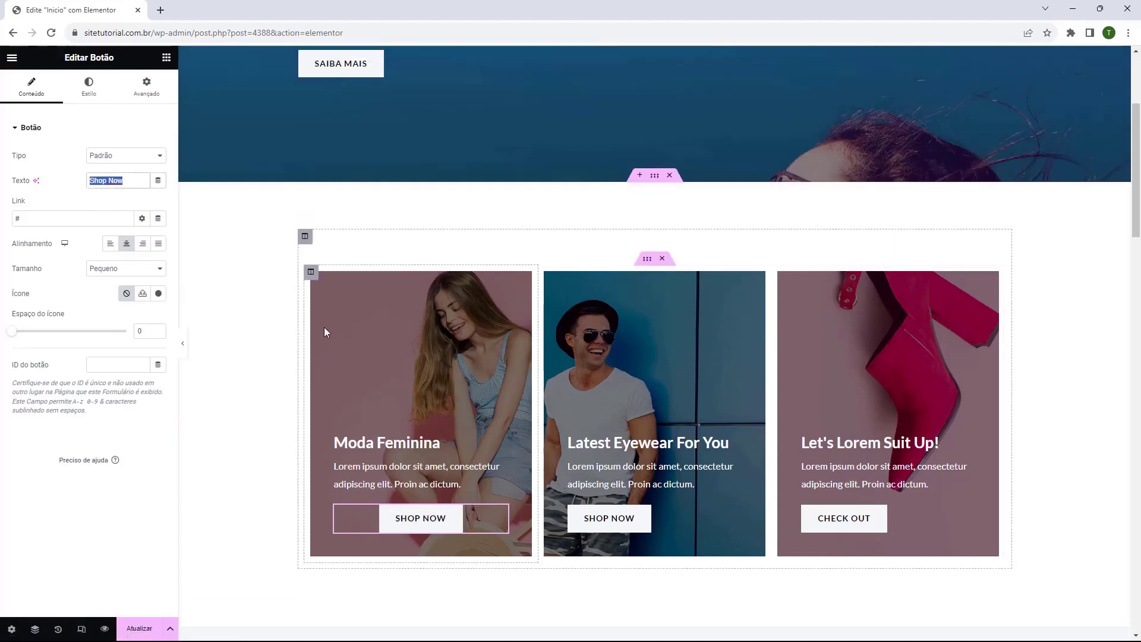
pyautogui.write('acessar')
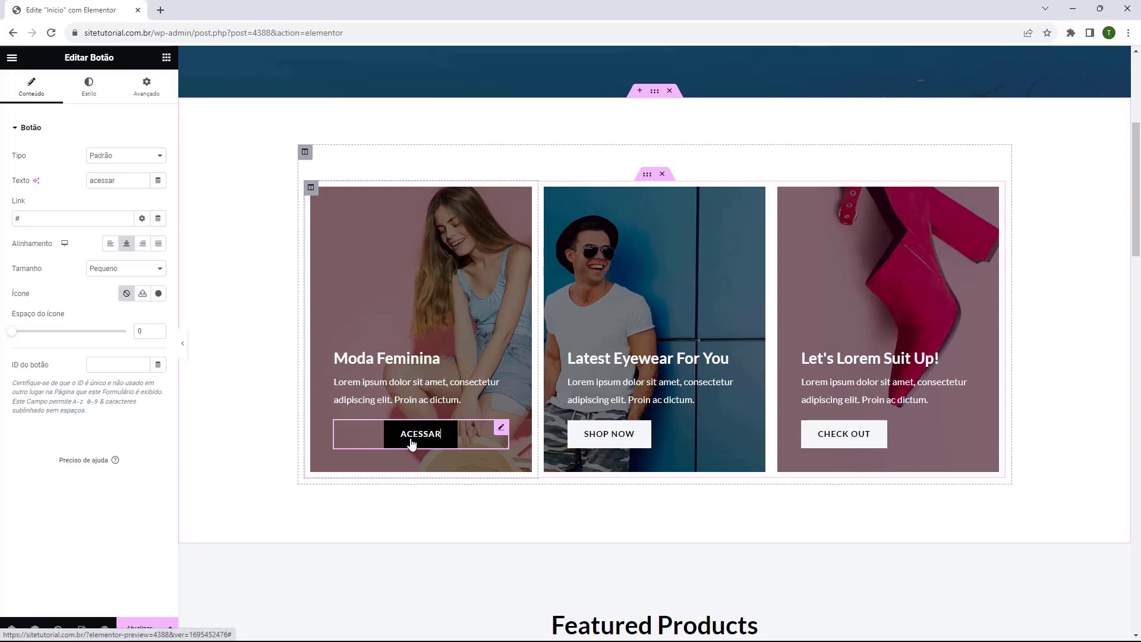
# Step: Replace the second promo card's title with "Moda Masculina"
pyautogui.click(611, 390)
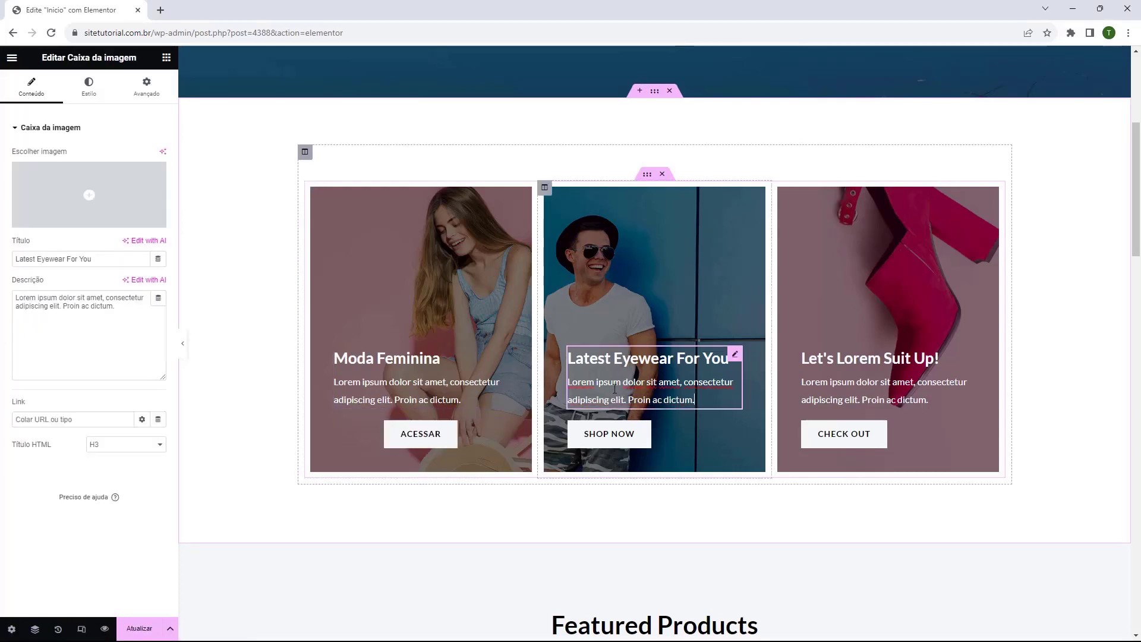
pyautogui.tripleClick(611, 364)
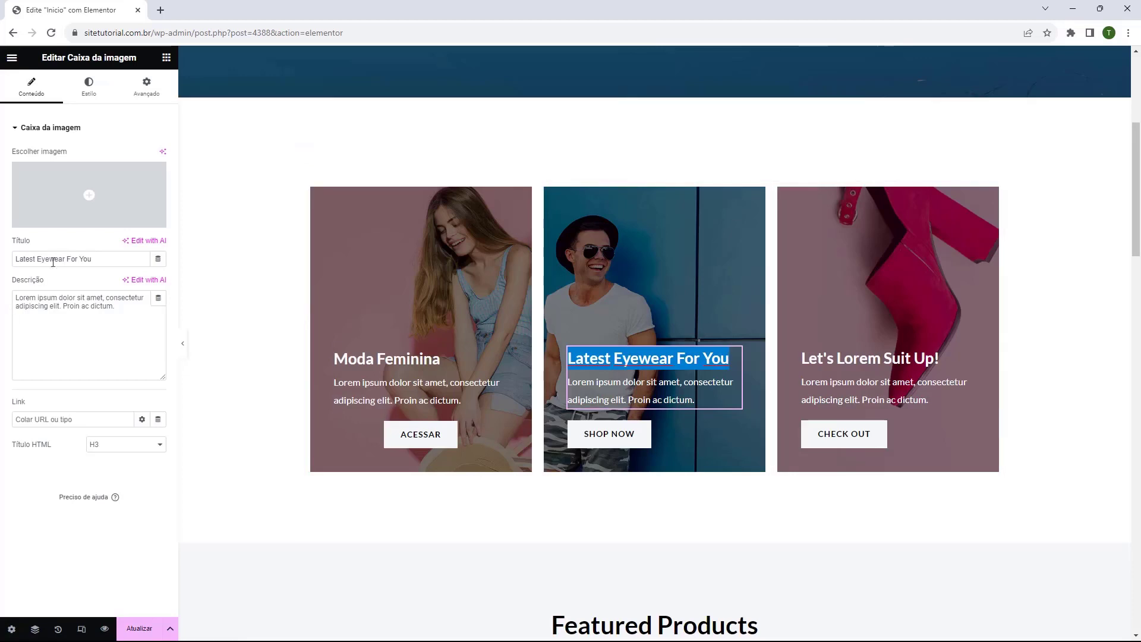
pyautogui.tripleClick(66, 258)
pyautogui.write('M')
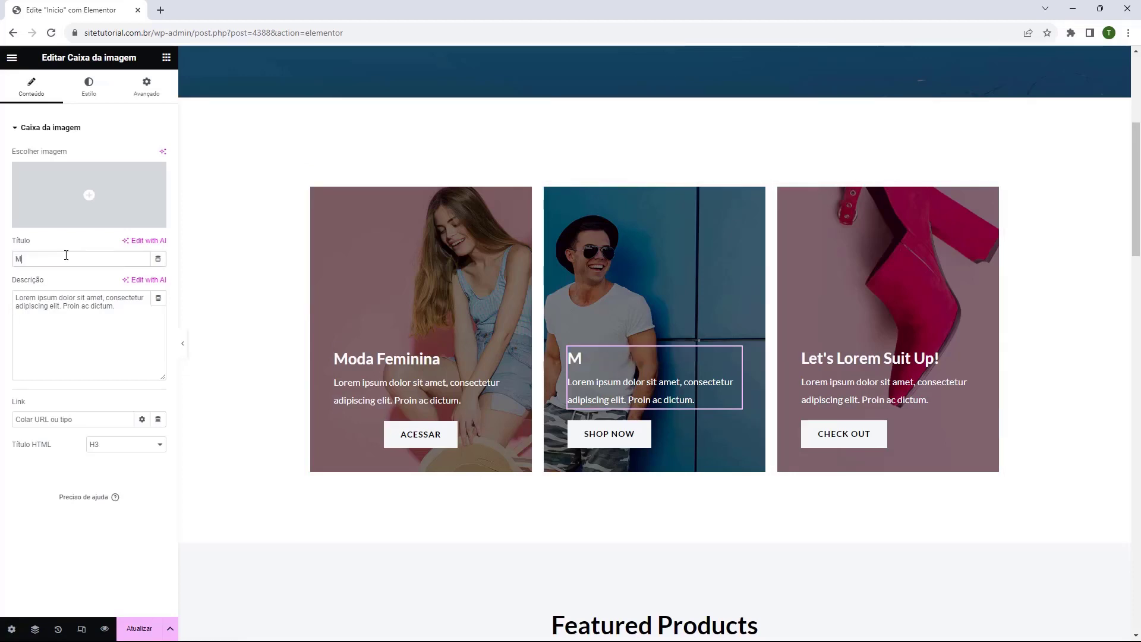
pyautogui.write('oda Masculina')
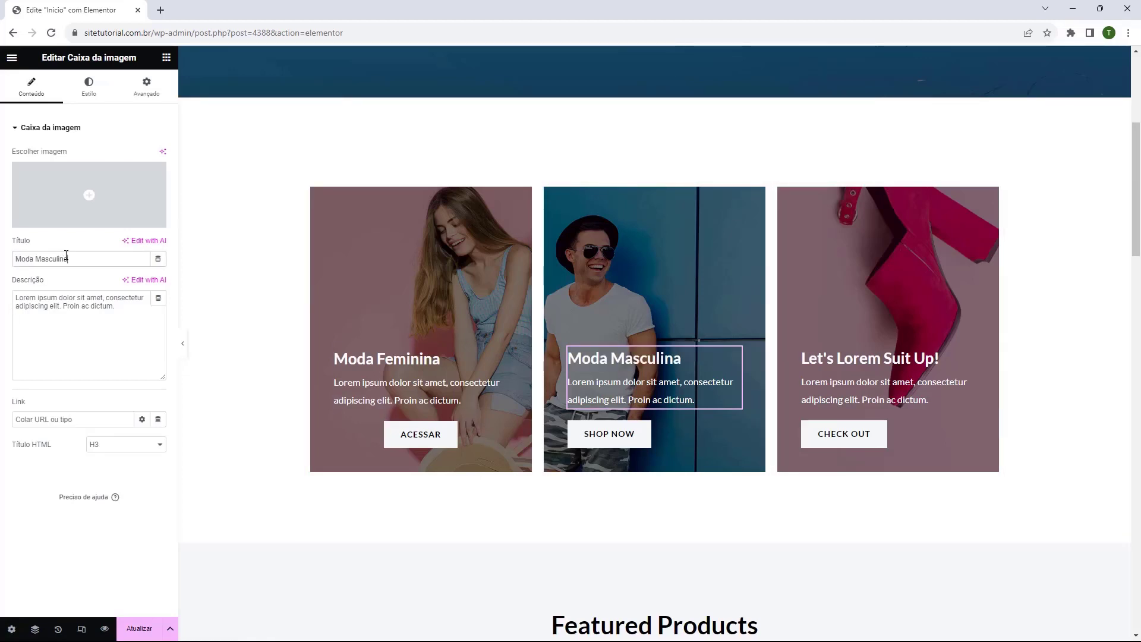
# Step: Center the Moda Masculina card's button and change its text to "acessar"
pyautogui.click(594, 439)
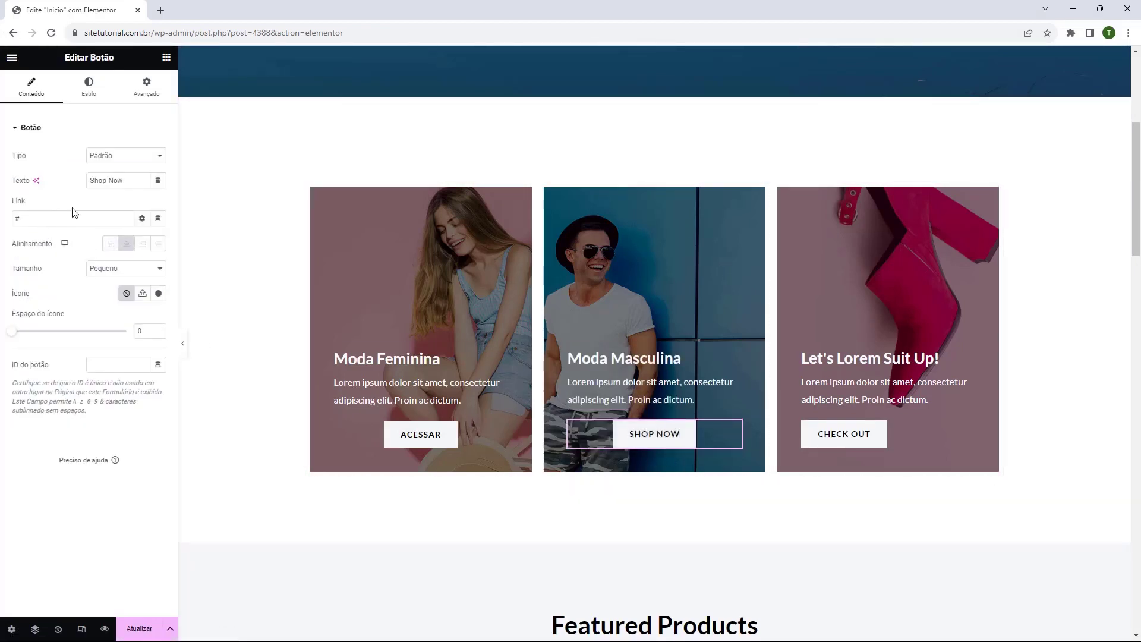
pyautogui.click(104, 181)
pyautogui.tripleClick(104, 182)
pyautogui.write('acessar')
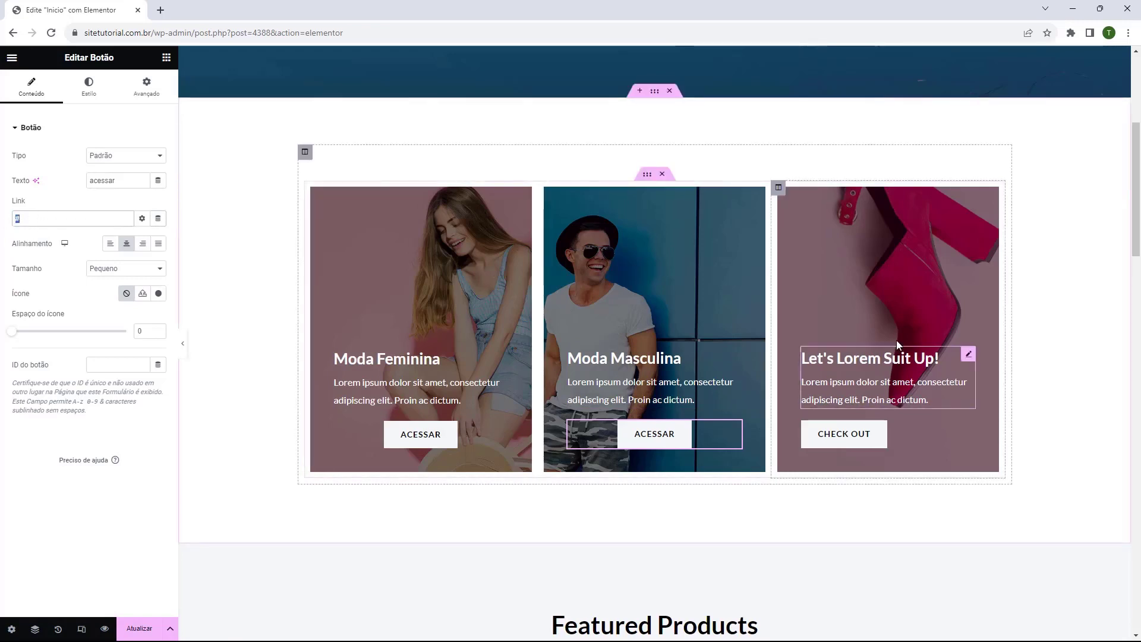
# Step: Replace the third promo card's title with "Acessórios"
pyautogui.click(855, 362)
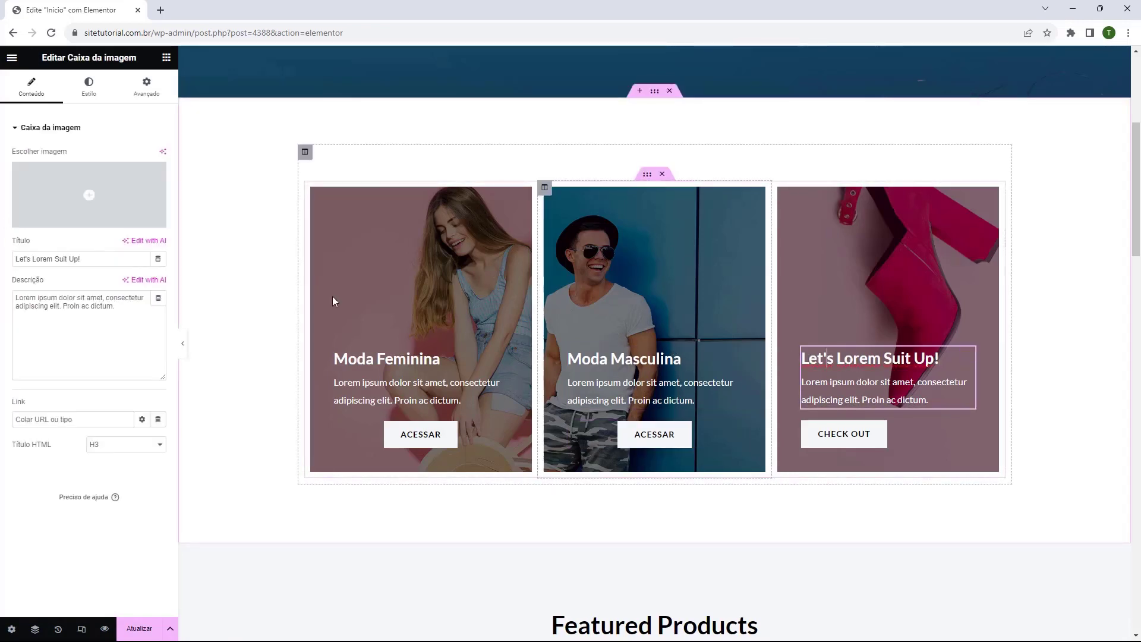
pyautogui.tripleClick(103, 259)
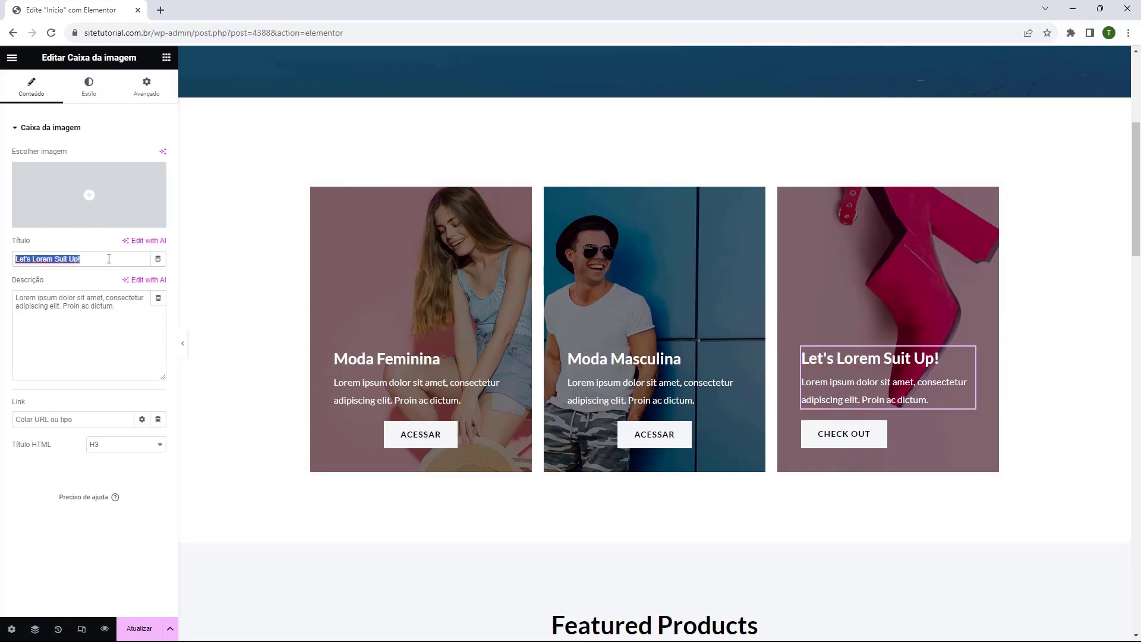
pyautogui.write('Acessórios')
# Step: Center the Acessórios card's button and change its text to "acessar"
pyautogui.click(844, 436)
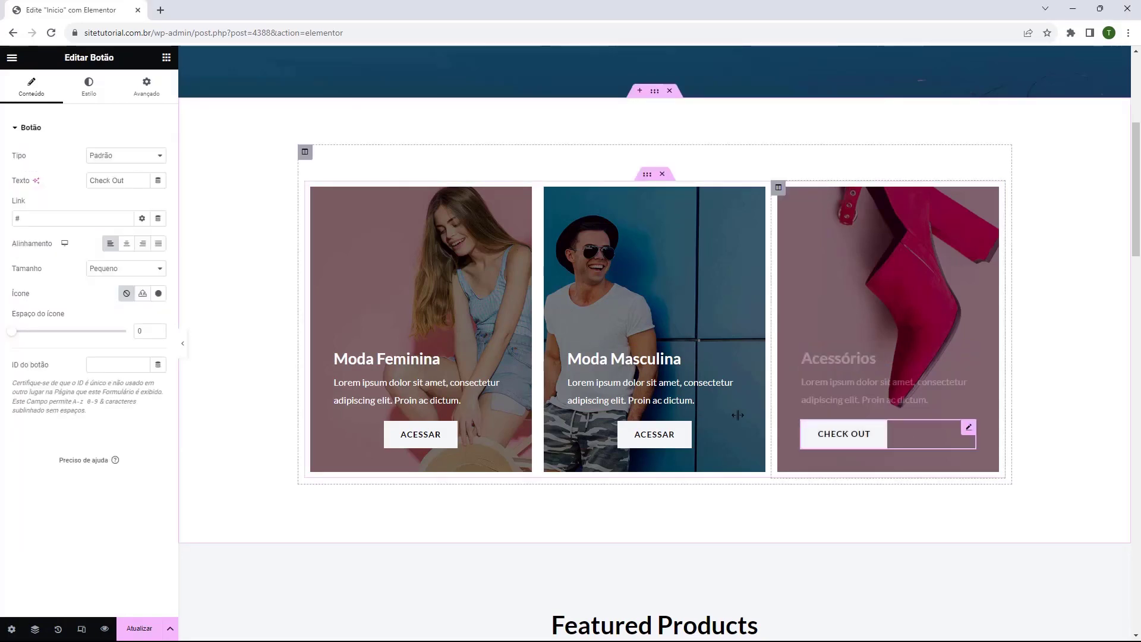
pyautogui.tripleClick(125, 180)
pyautogui.write('acessar')
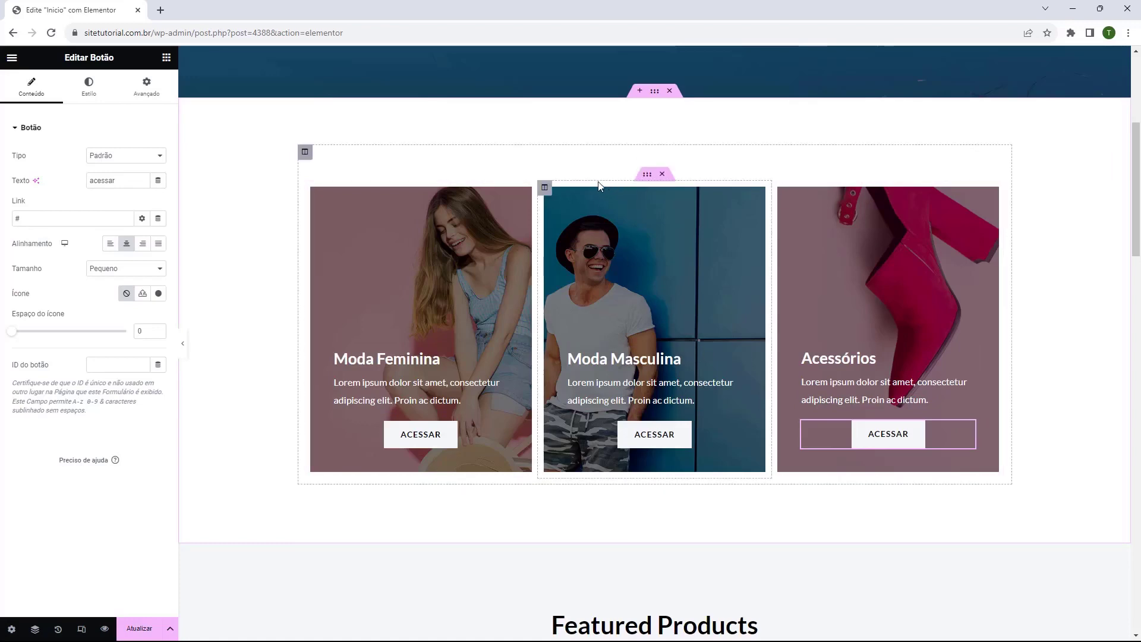
# Step: Set the padding of the outer column that holds the three promo cards to 0 px on all sides
pyautogui.scroll(1, 596, 400)
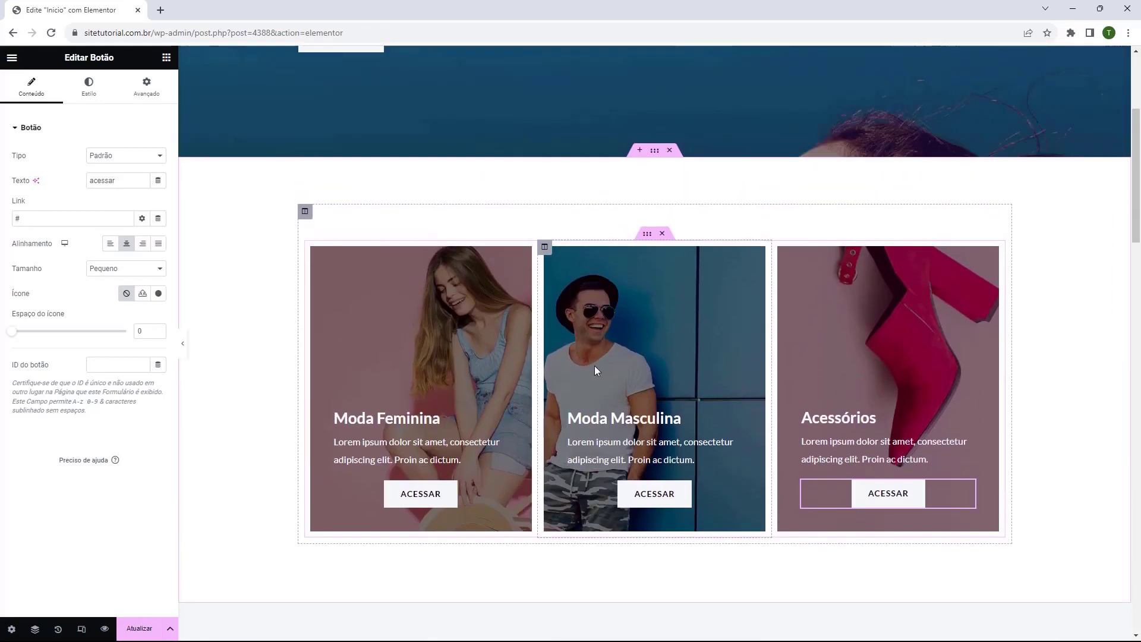
pyautogui.scroll(4, 642, 397)
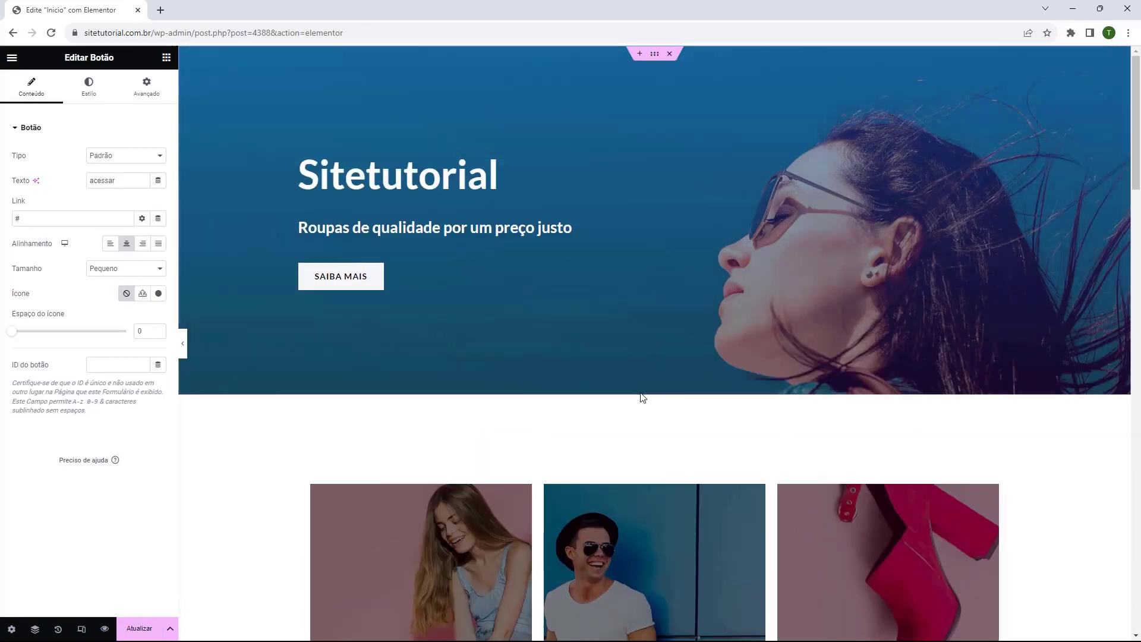
pyautogui.scroll(-4, 588, 258)
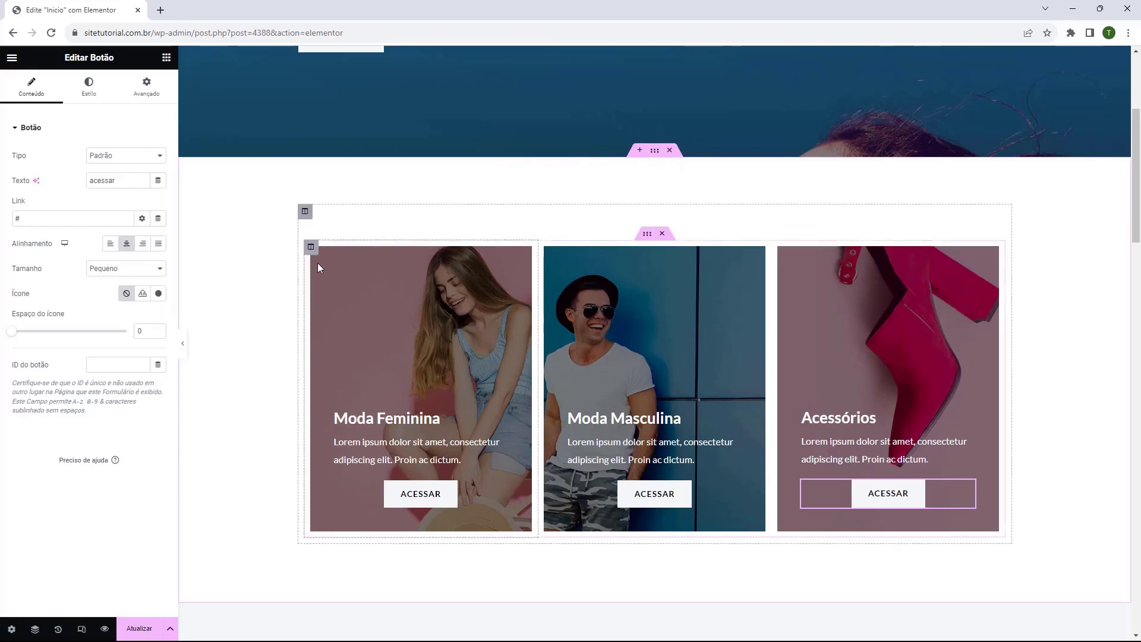
pyautogui.click(305, 213)
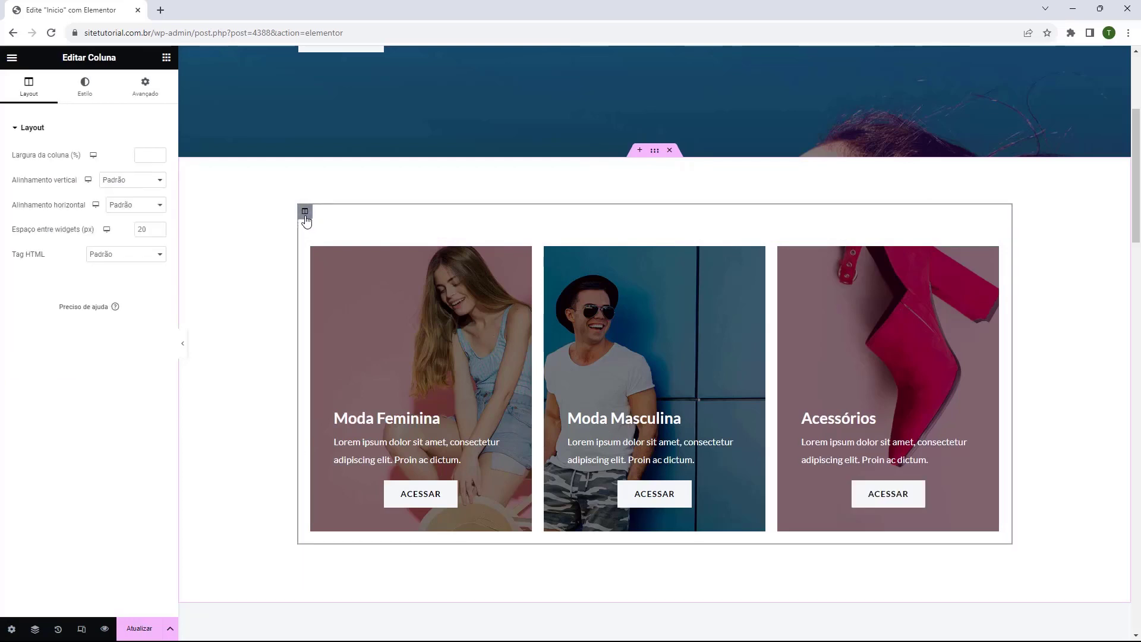
pyautogui.click(86, 82)
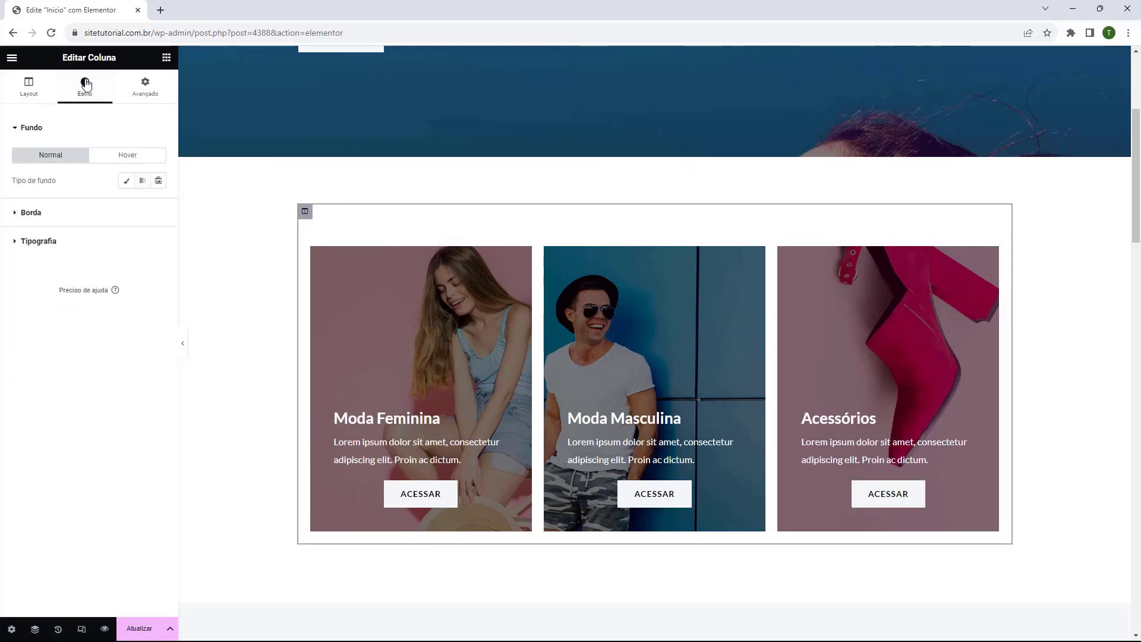
pyautogui.click(138, 81)
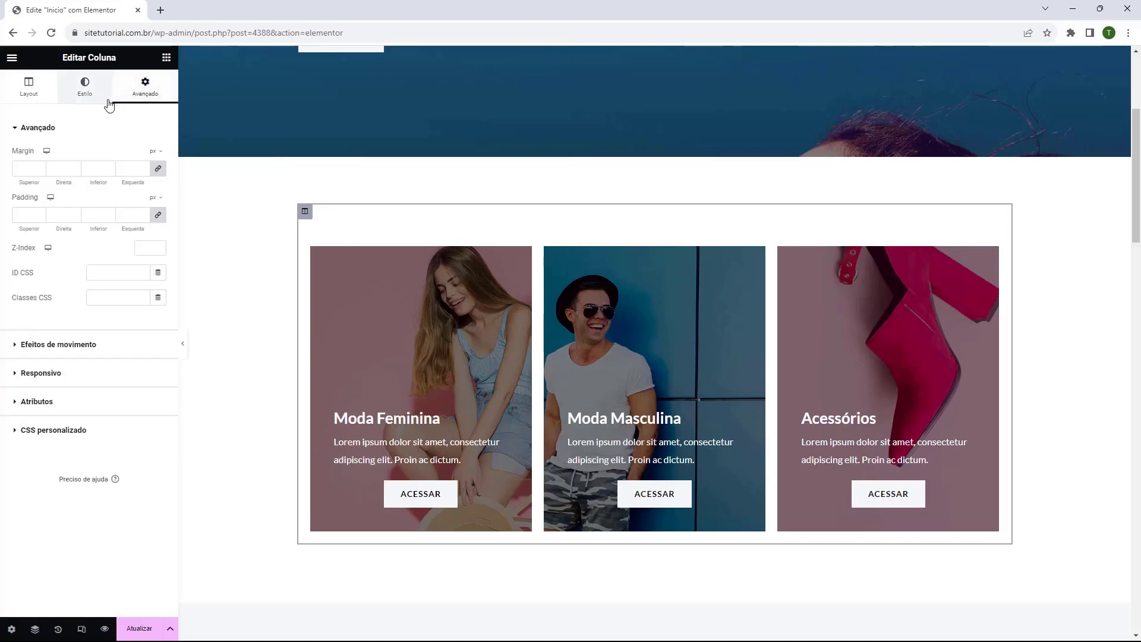
pyautogui.click(144, 217)
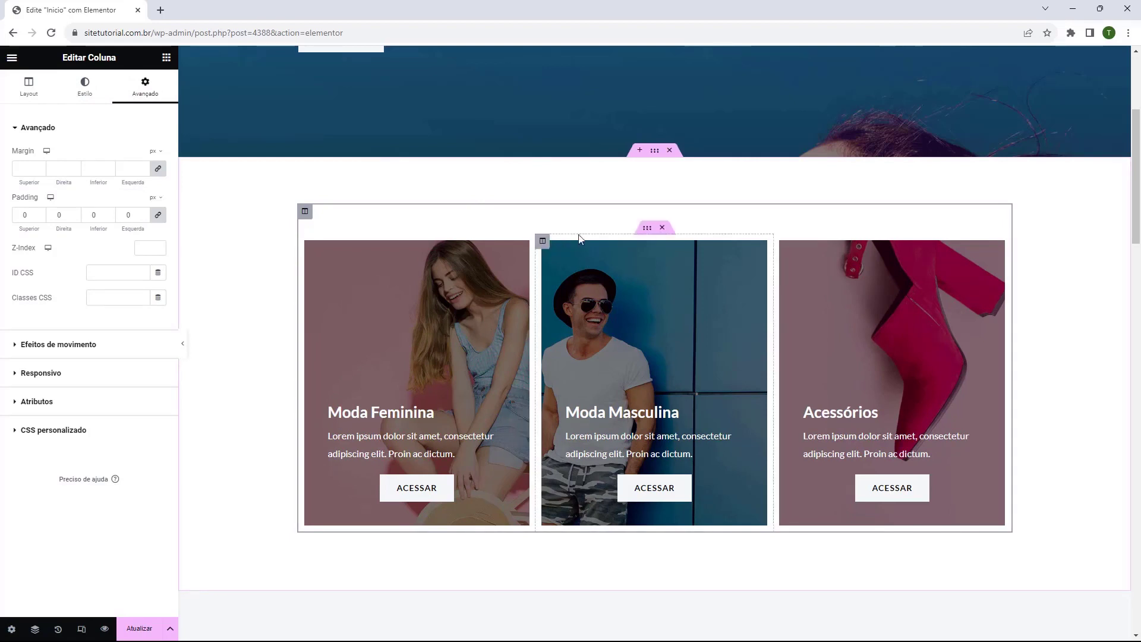
# Step: Unlink the outer column's margin values and set only its top margin to -50 px
pyautogui.click(39, 218)
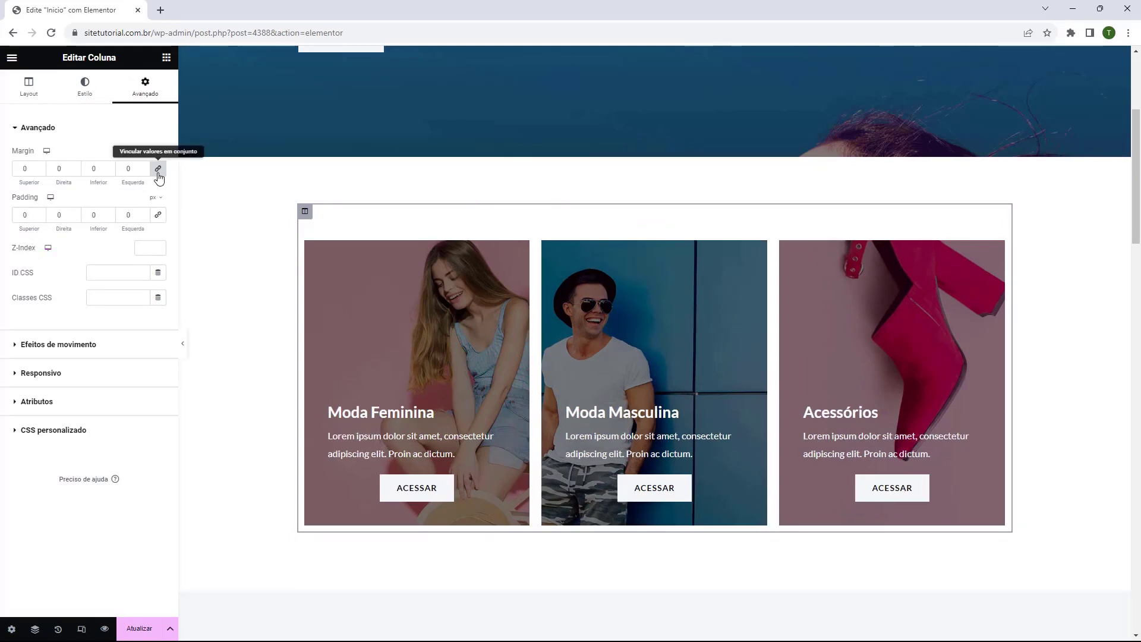
pyautogui.click(155, 171)
pyautogui.click(40, 171)
pyautogui.moveTo(41, 171); pyautogui.dragTo(41, 172)
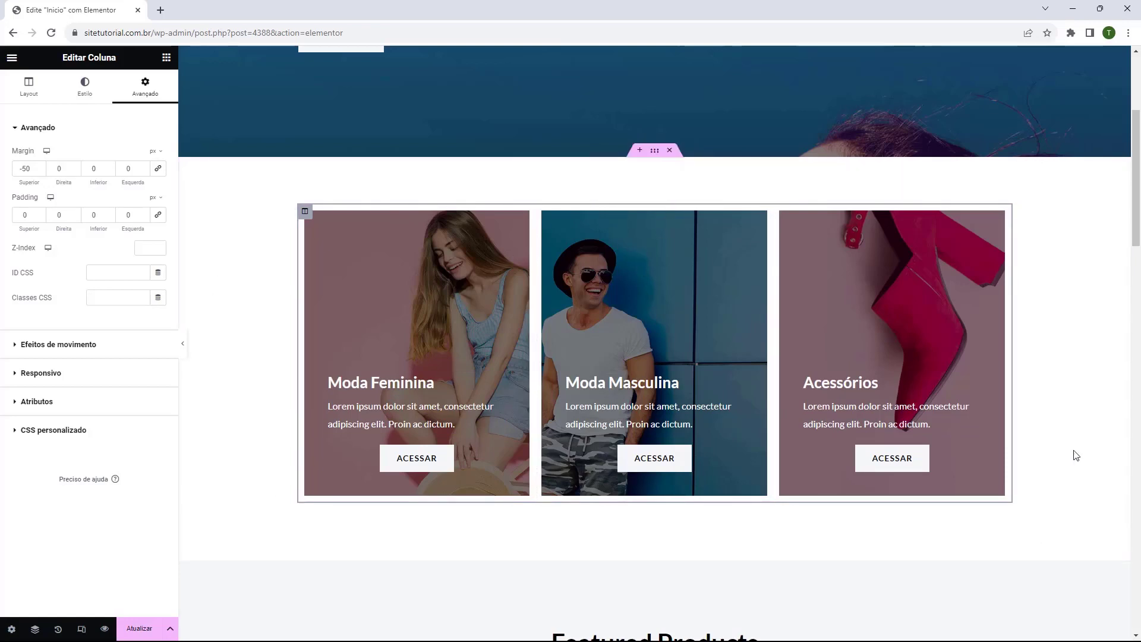
# Step: Set the promo cards section's top and bottom padding to 35 px in its advanced settings
pyautogui.click(655, 163)
pyautogui.click(136, 87)
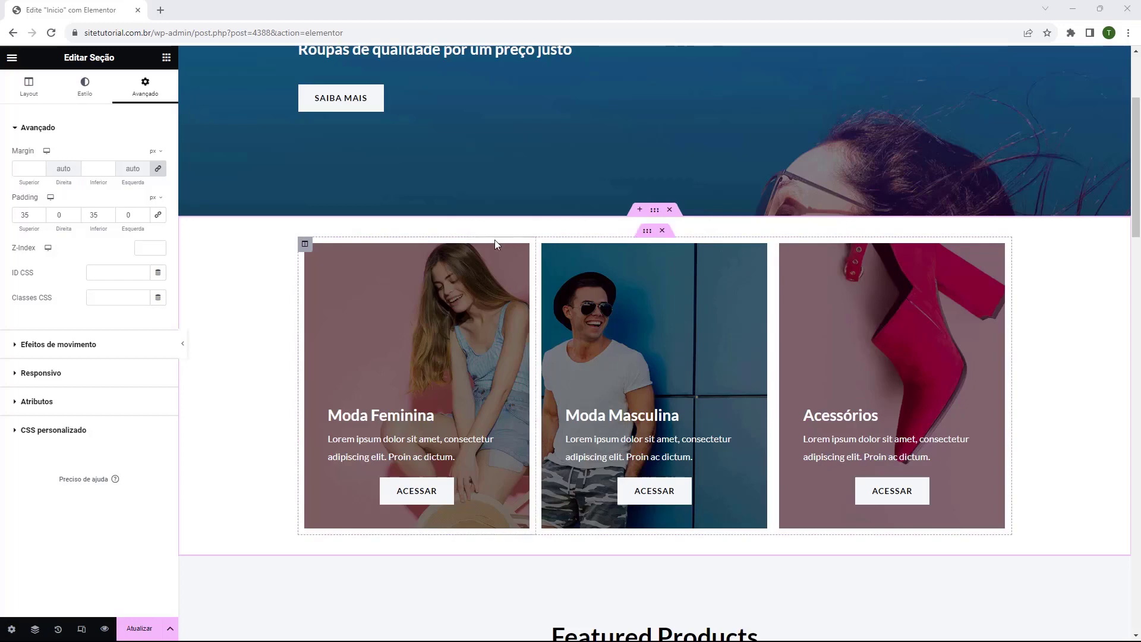
# Step: Replace the Featured Products heading above the product grid with "Mais Vendidos"
pyautogui.scroll(-4, 496, 239)
pyautogui.scroll(-3, 541, 199)
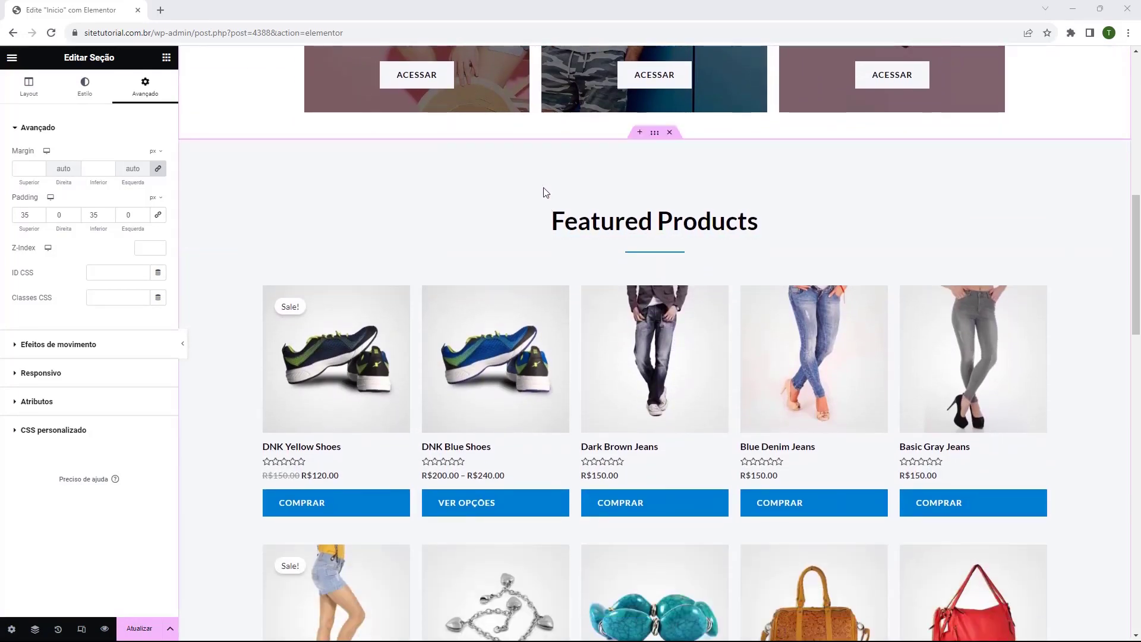
pyautogui.scroll(-3, 537, 199)
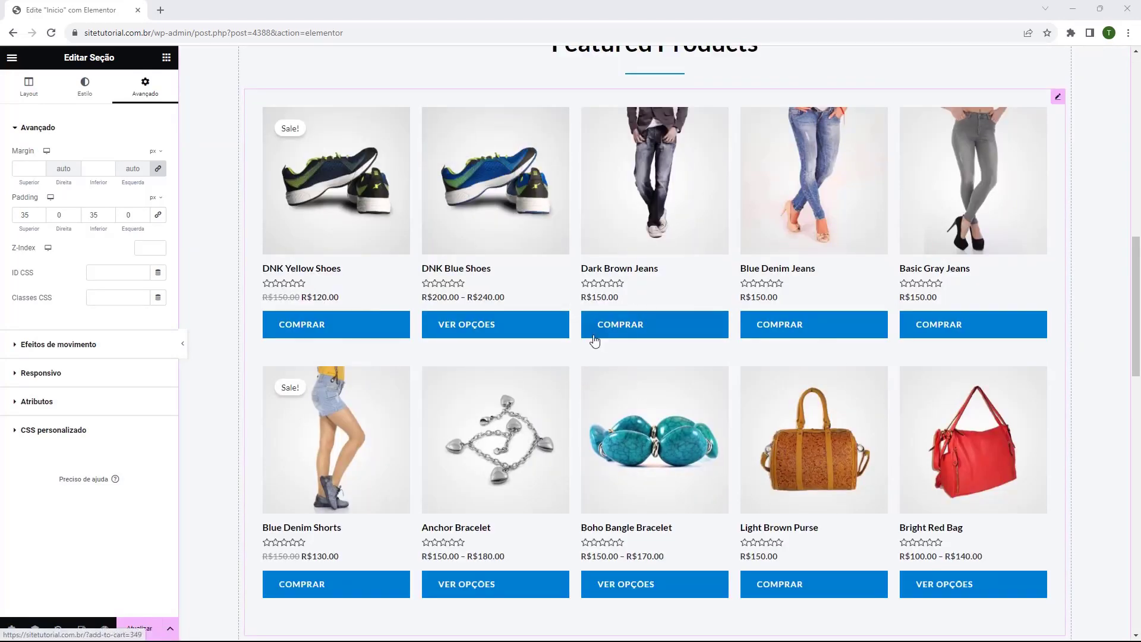
pyautogui.scroll(-10, 595, 340)
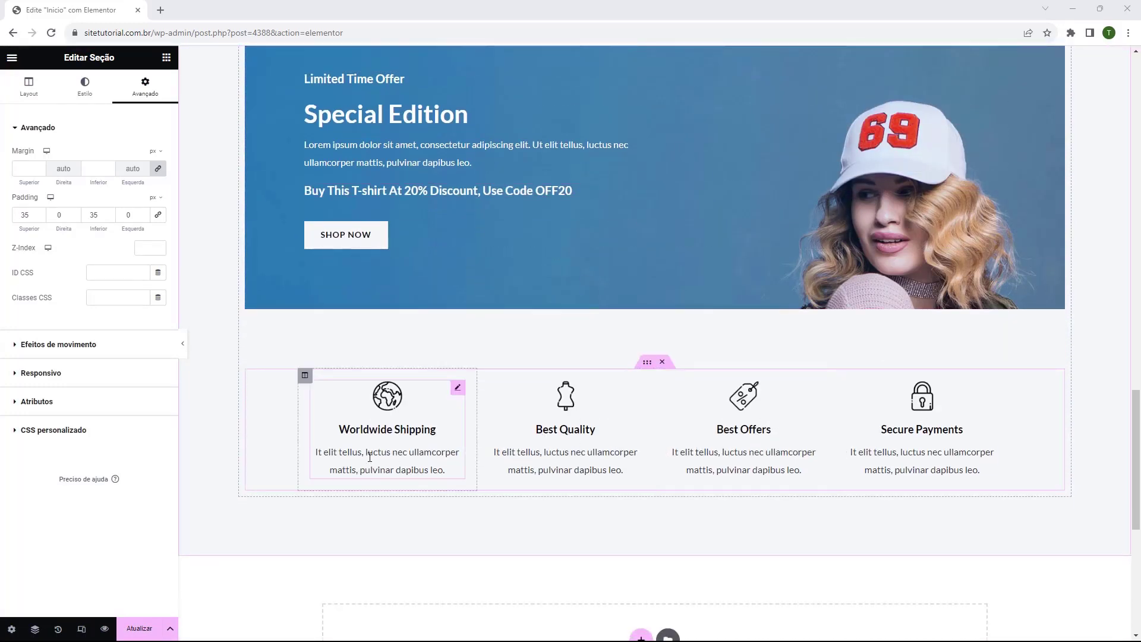
pyautogui.scroll(10, 555, 490)
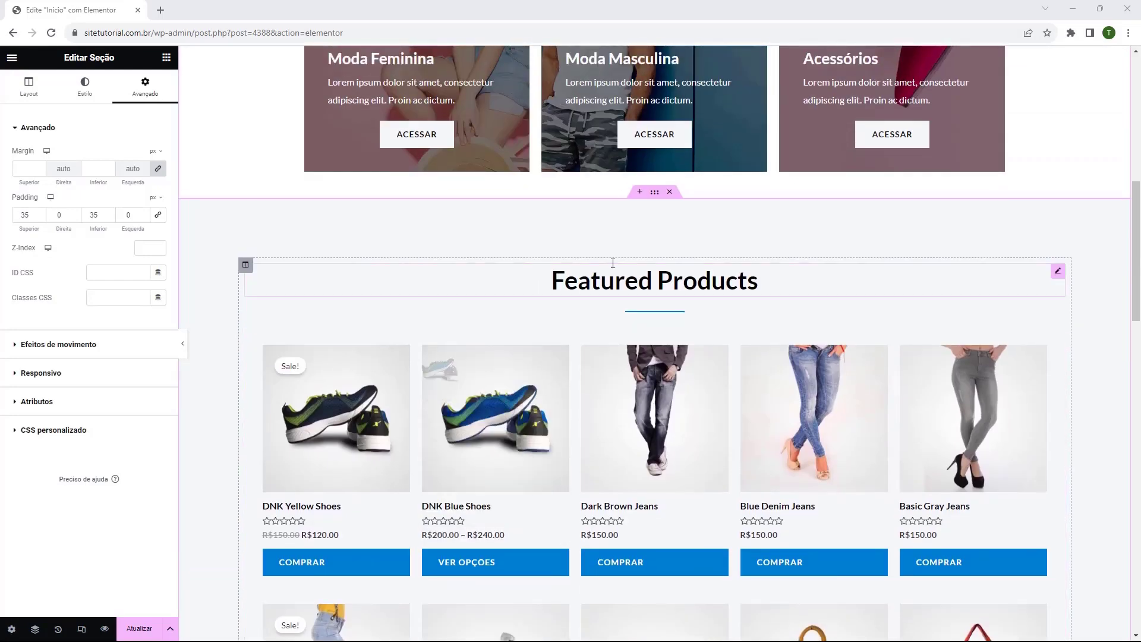
pyautogui.tripleClick(597, 282)
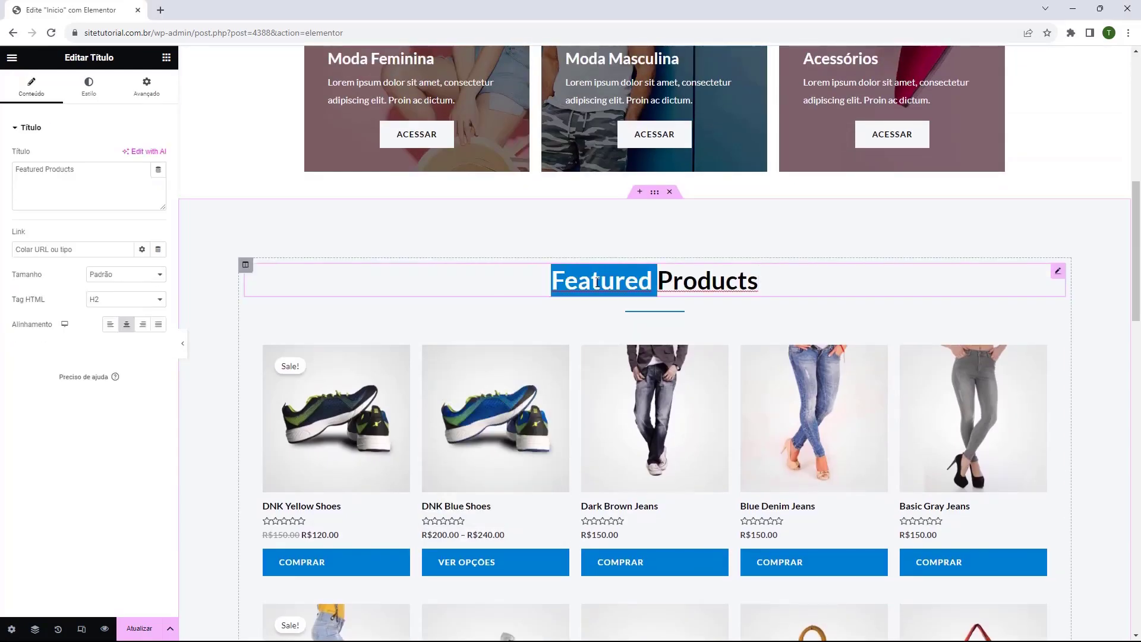
pyautogui.doubleClick(91, 172)
pyautogui.tripleClick(90, 172)
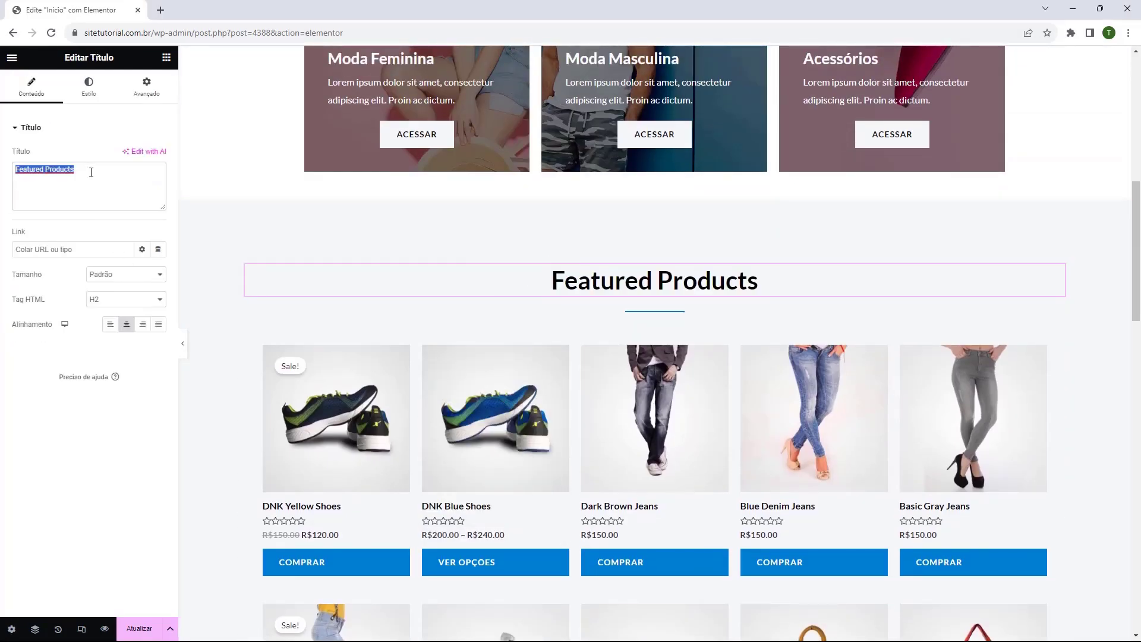
pyautogui.write('Mais Vendidos')
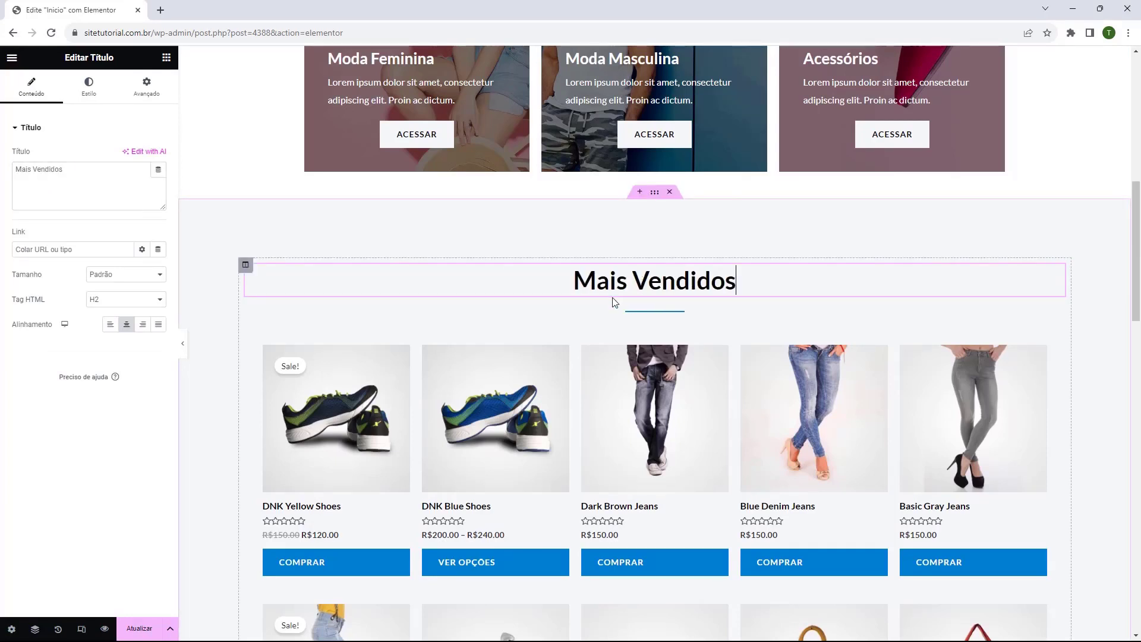
# Step: Examine the shortcode behind the Mais Vendidos product grid and the Pro, Geral and WooCommerce categories of the widget library
pyautogui.scroll(-3, 1020, 210)
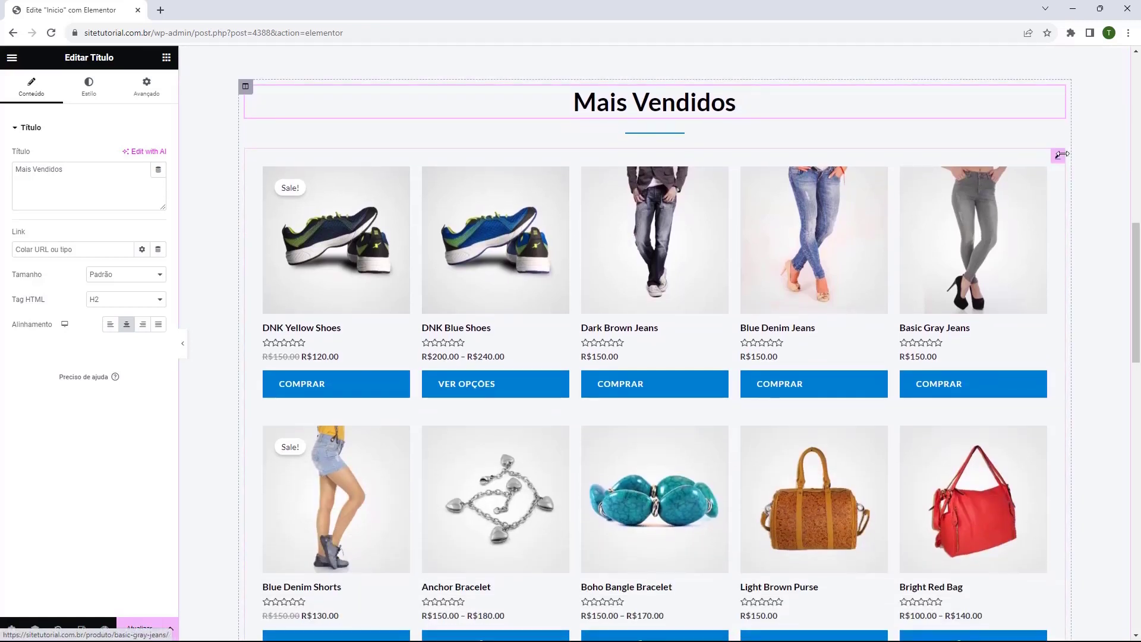
pyautogui.click(608, 274)
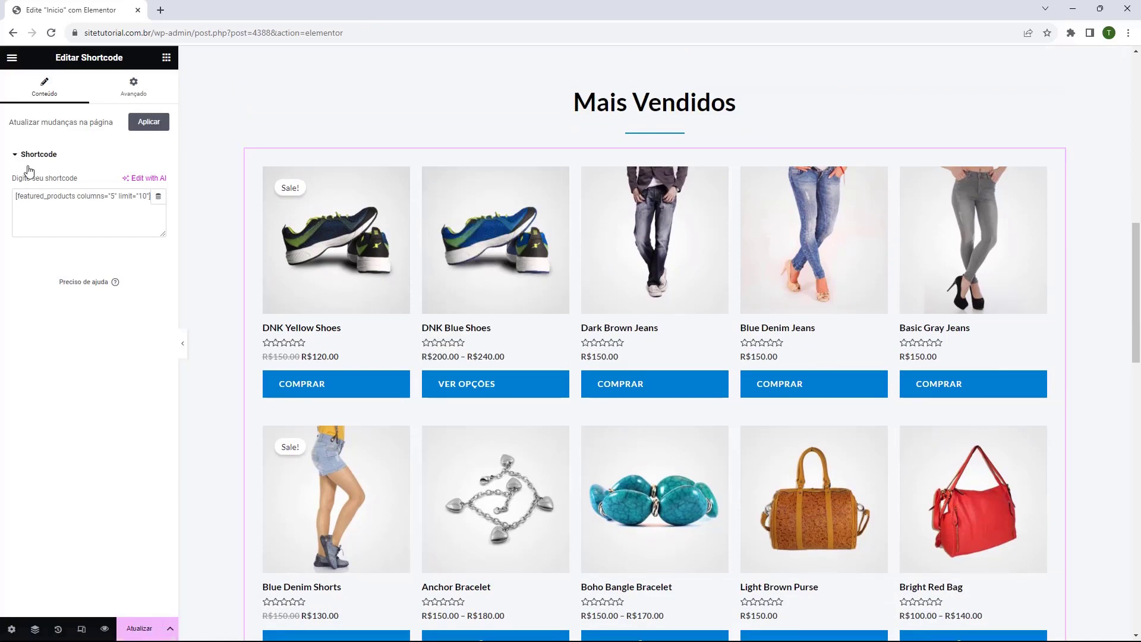
pyautogui.click(63, 204)
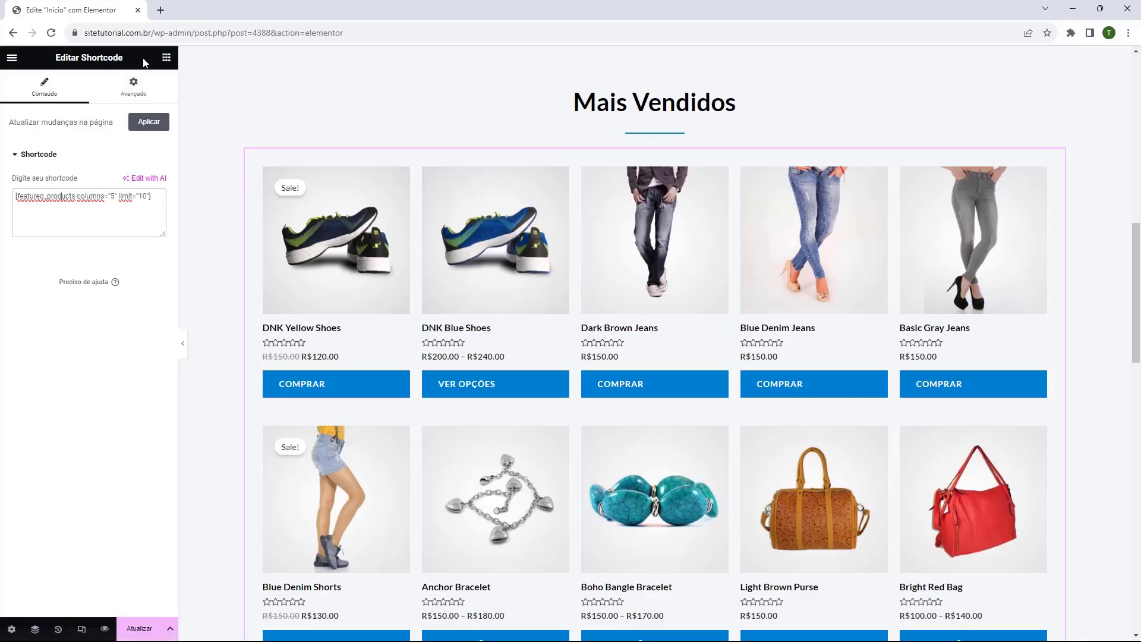
pyautogui.click(166, 57)
pyautogui.scroll(-6, 68, 287)
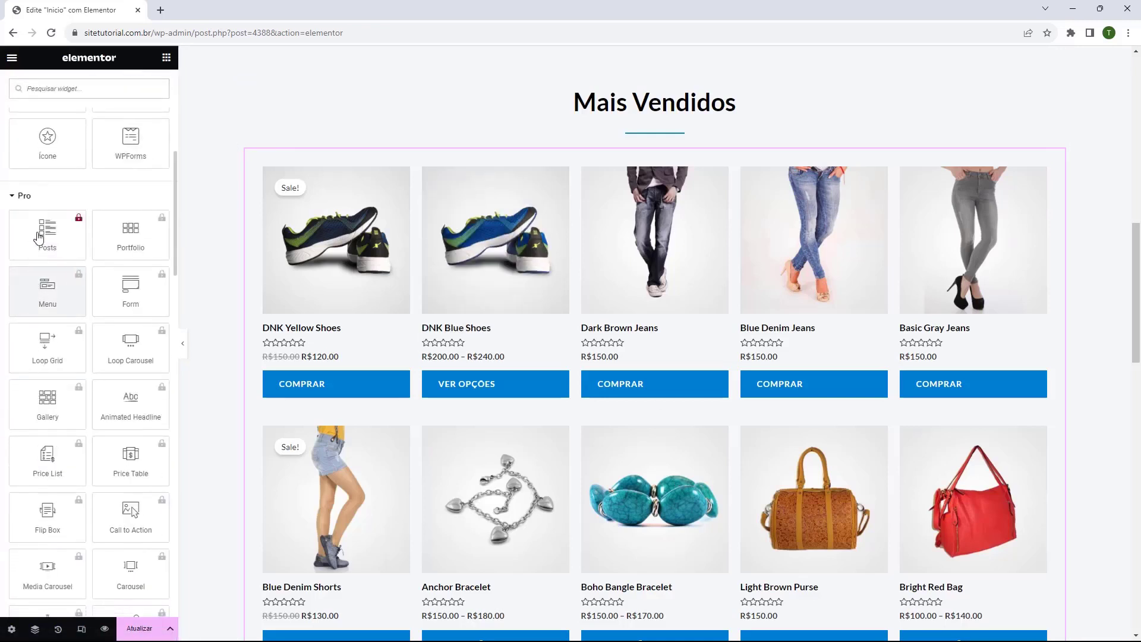
pyautogui.click(48, 199)
pyautogui.scroll(-1, 50, 228)
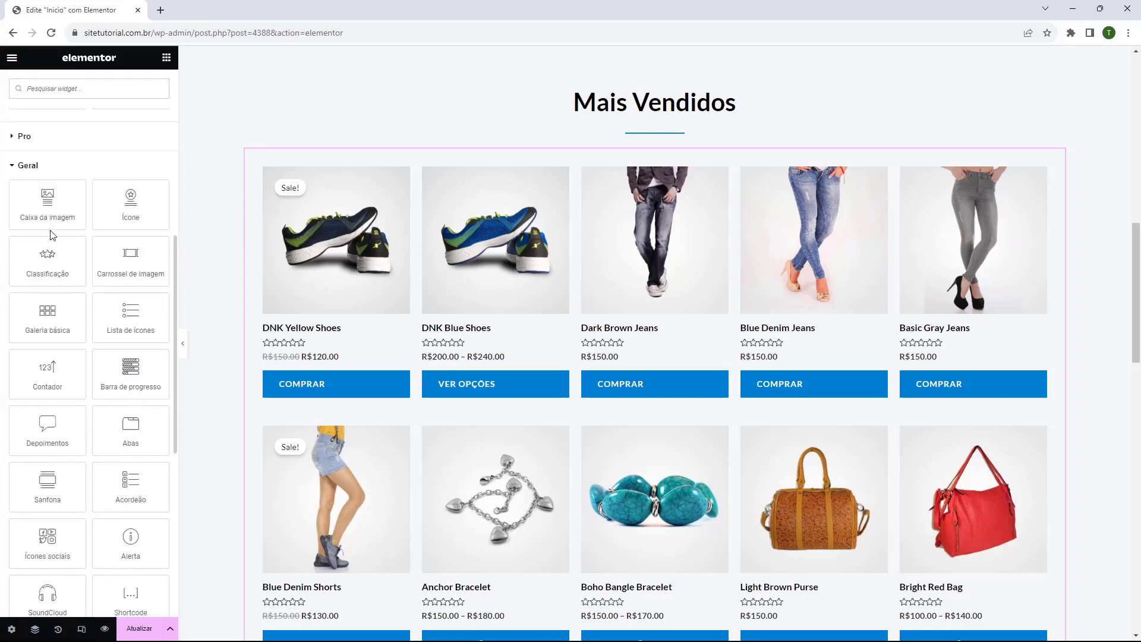
pyautogui.click(49, 169)
pyautogui.click(66, 422)
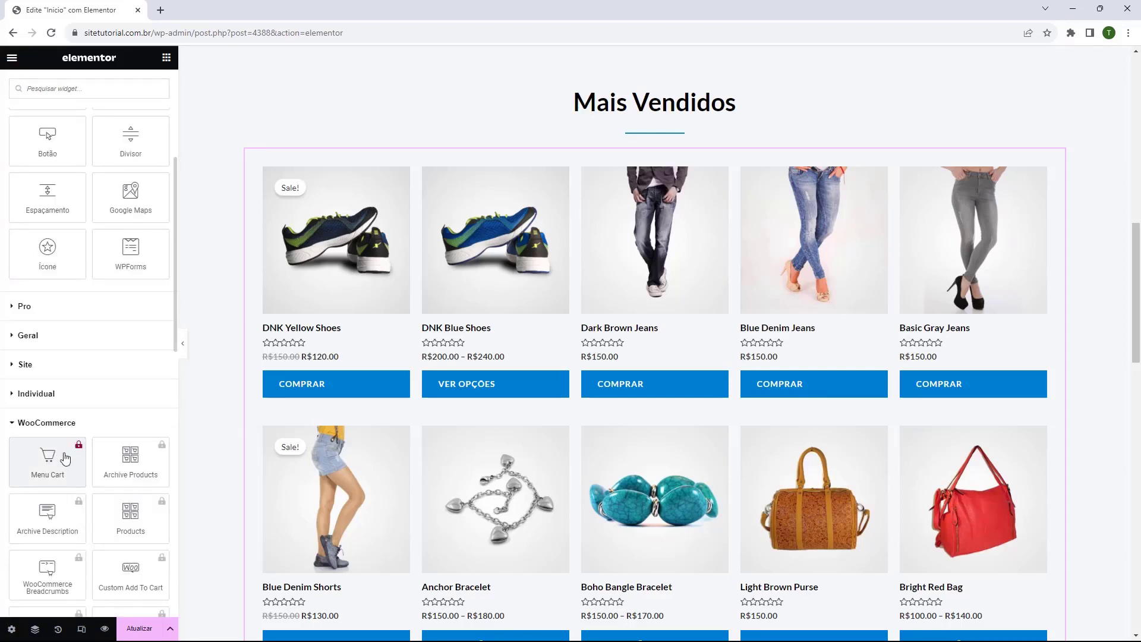
pyautogui.click(706, 297)
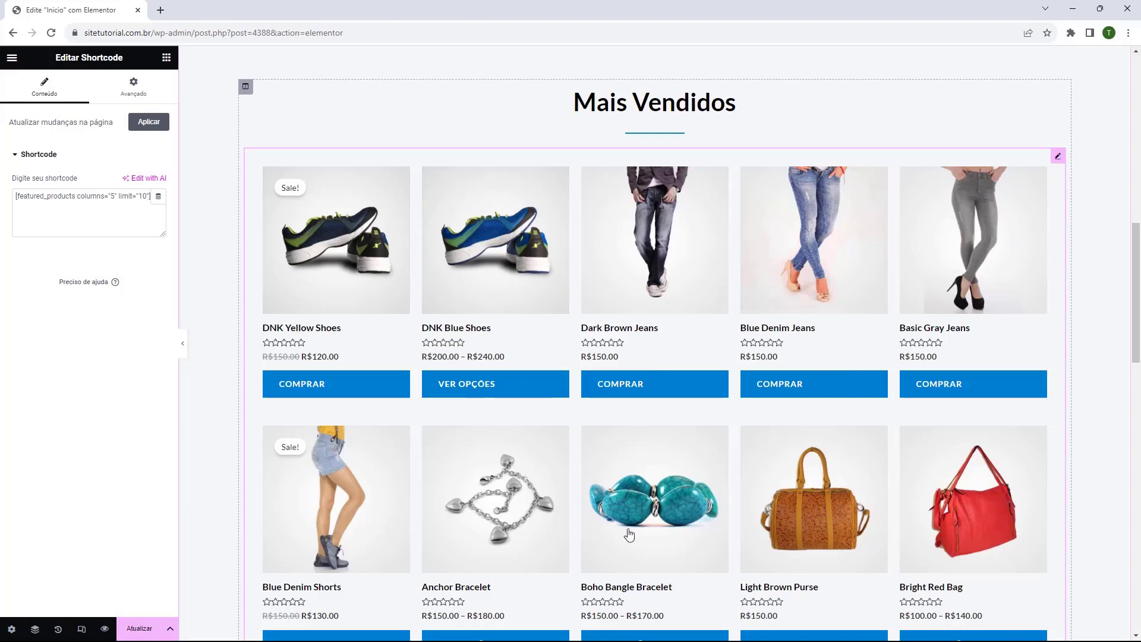
pyautogui.scroll(-1, 514, 453)
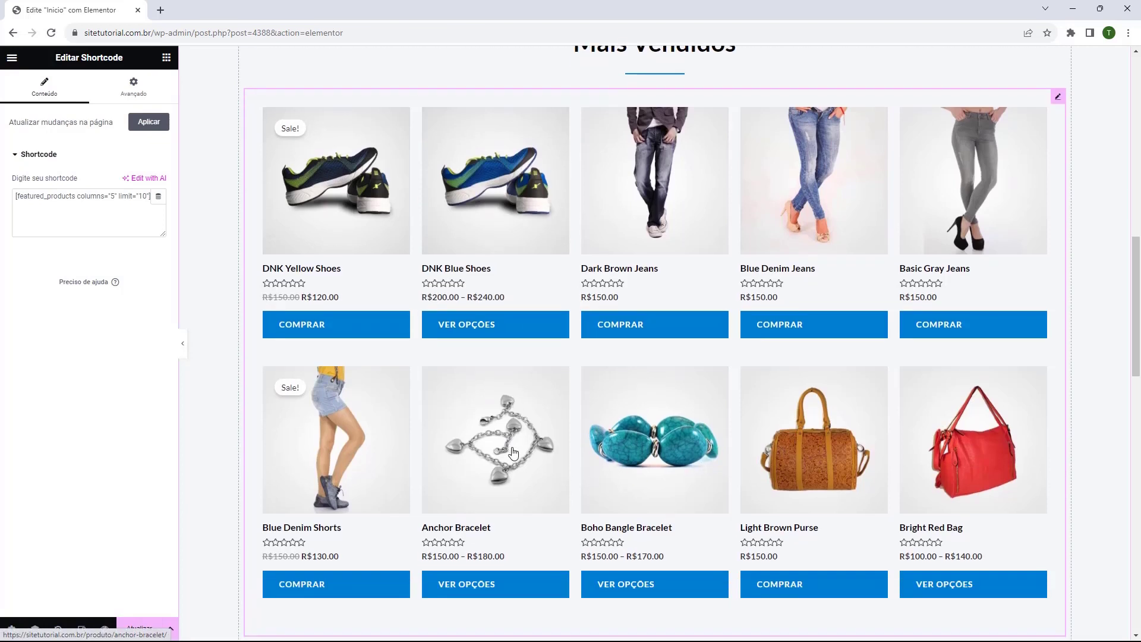
# Step: Set the Mais Vendidos product grid's shortcode to columns="4"
pyautogui.click(96, 224)
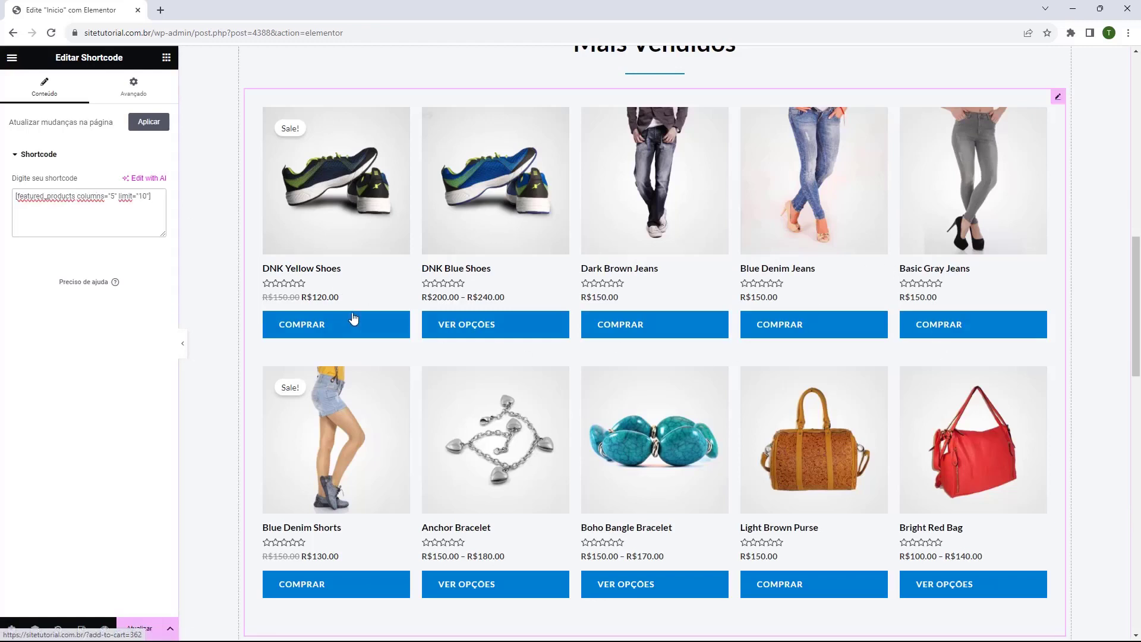
pyautogui.scroll(-1, 713, 469)
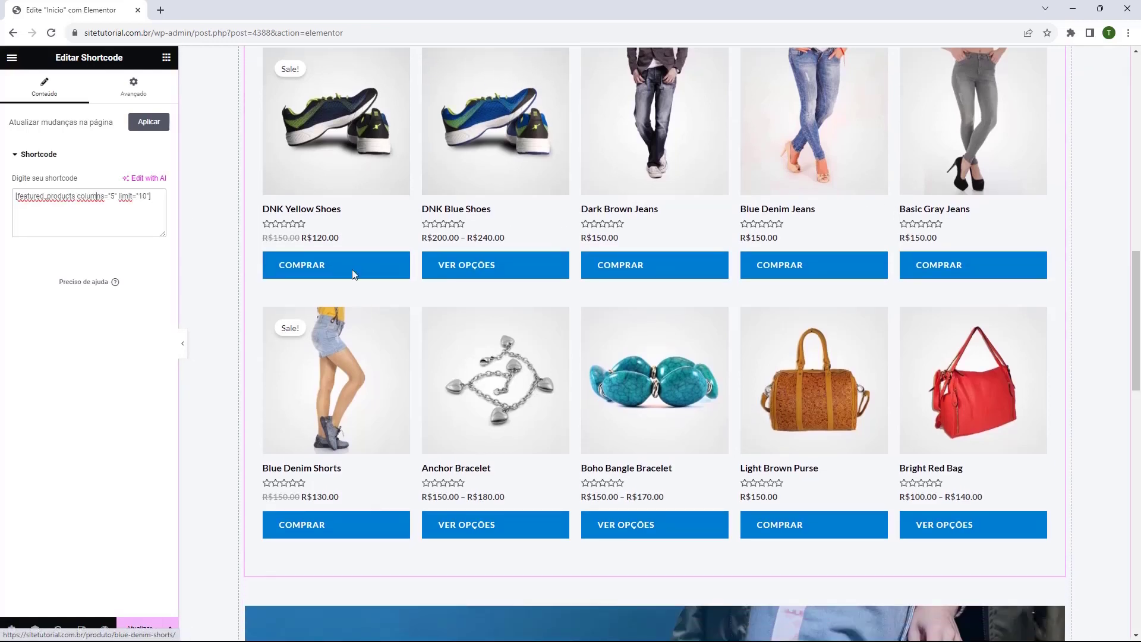
pyautogui.scroll(1, 321, 445)
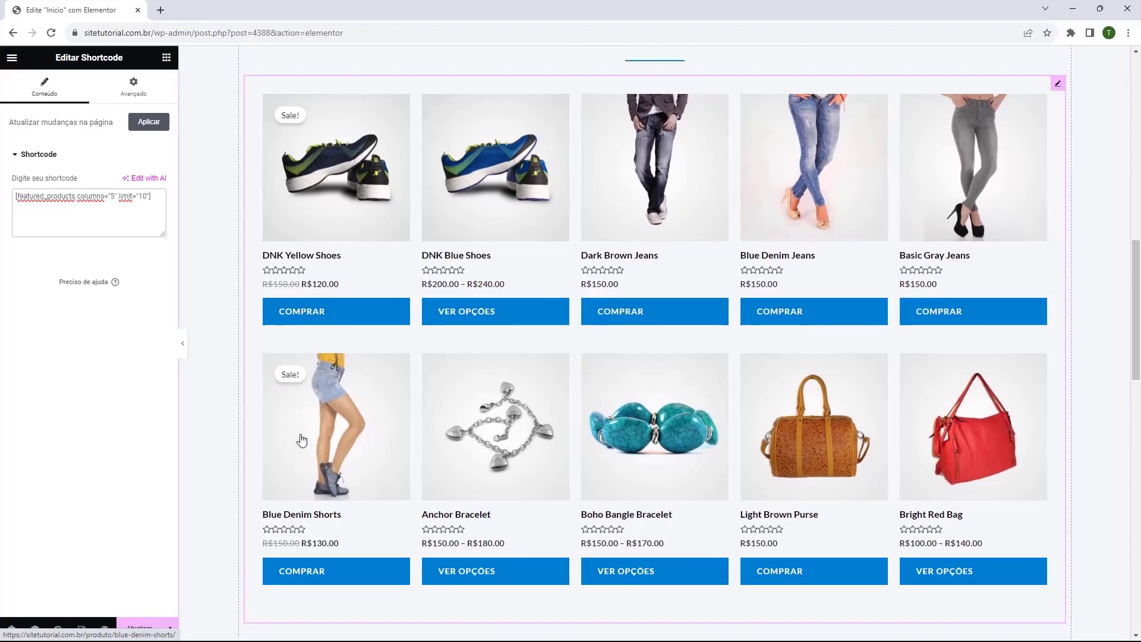
pyautogui.doubleClick(112, 196)
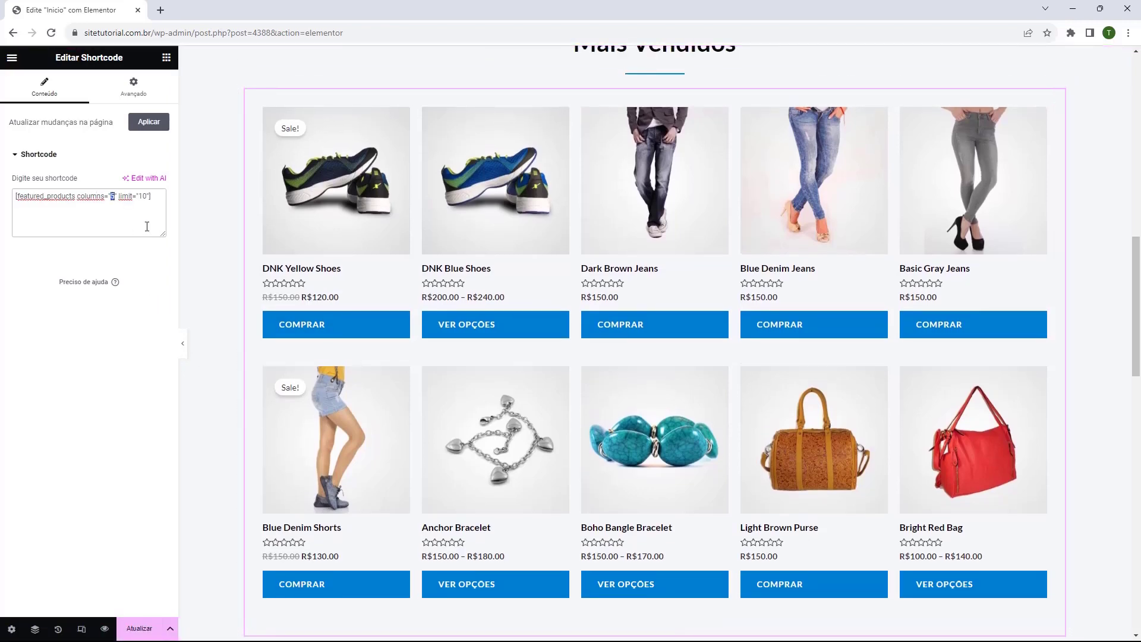
pyautogui.write('4')
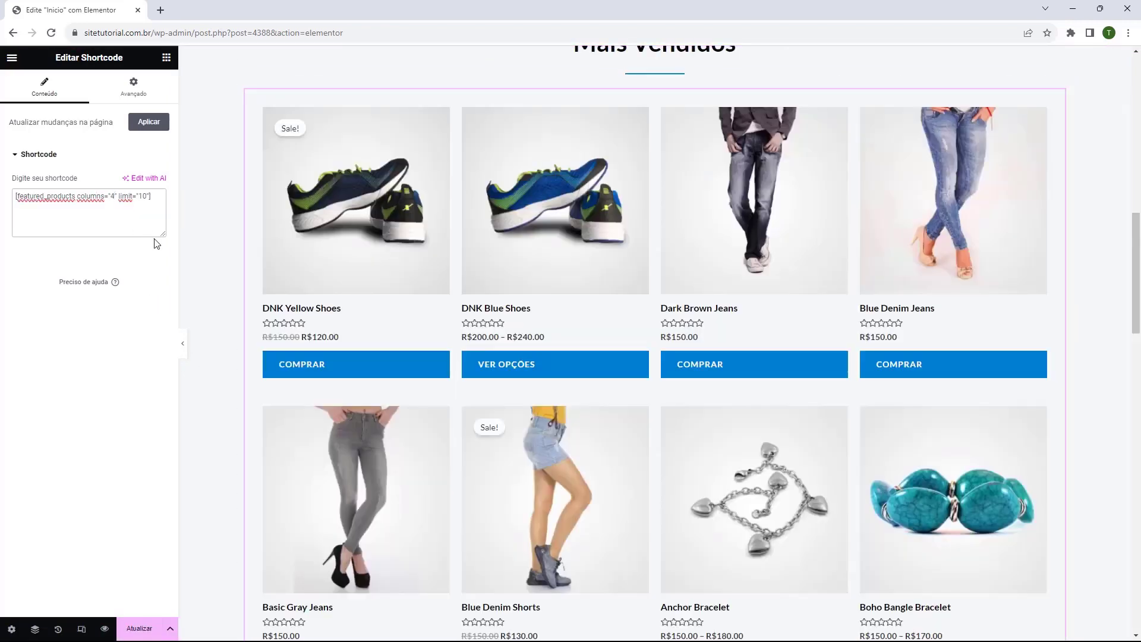
# Step: Set the limit in the Mais Vendidos product grid's shortcode to 4 products
pyautogui.scroll(-8, 833, 285)
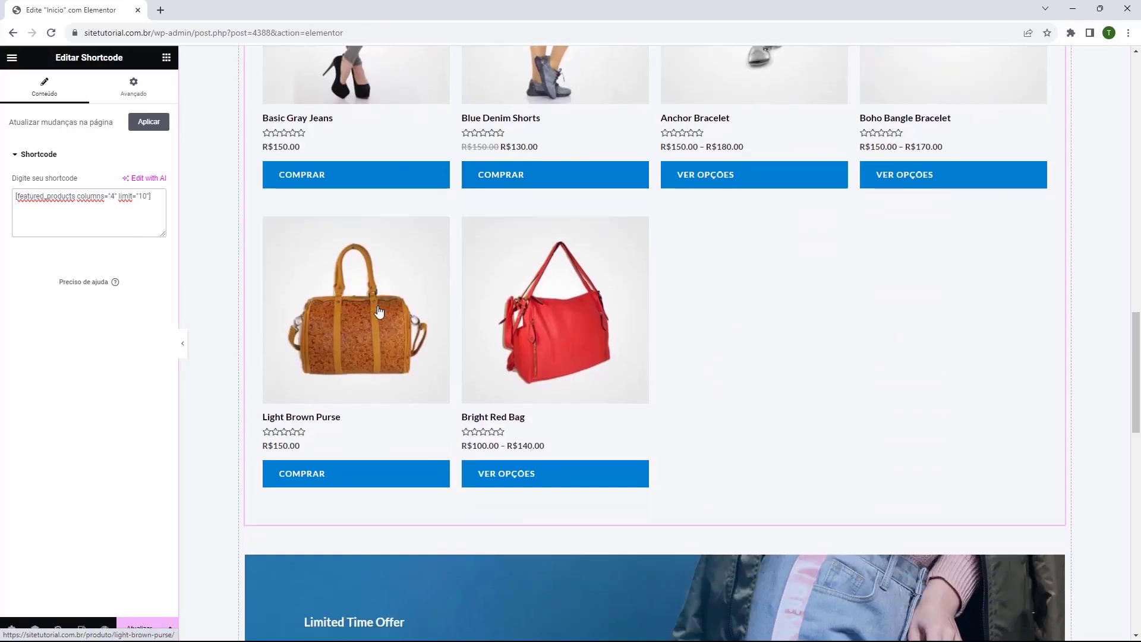
pyautogui.scroll(10, 602, 359)
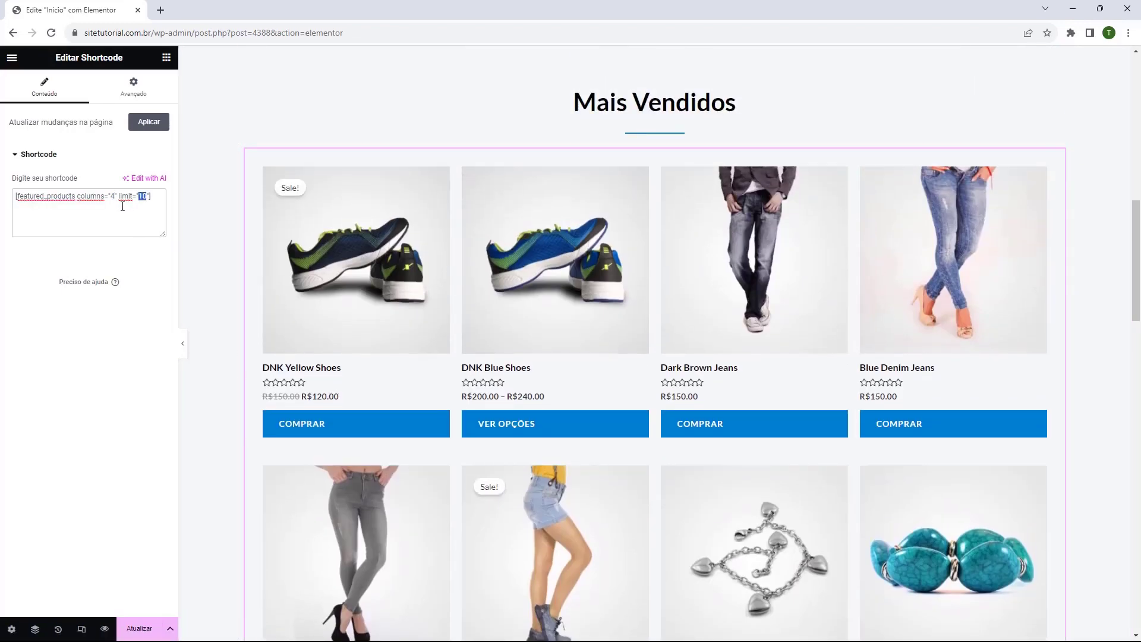
pyautogui.write('4')
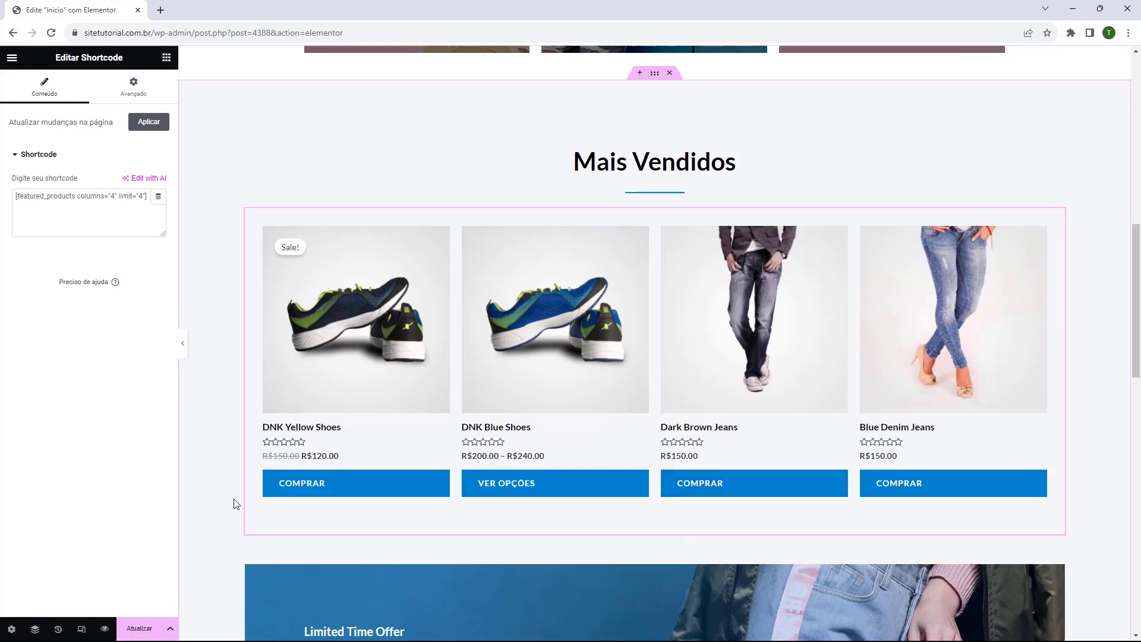
pyautogui.scroll(-3, 233, 496)
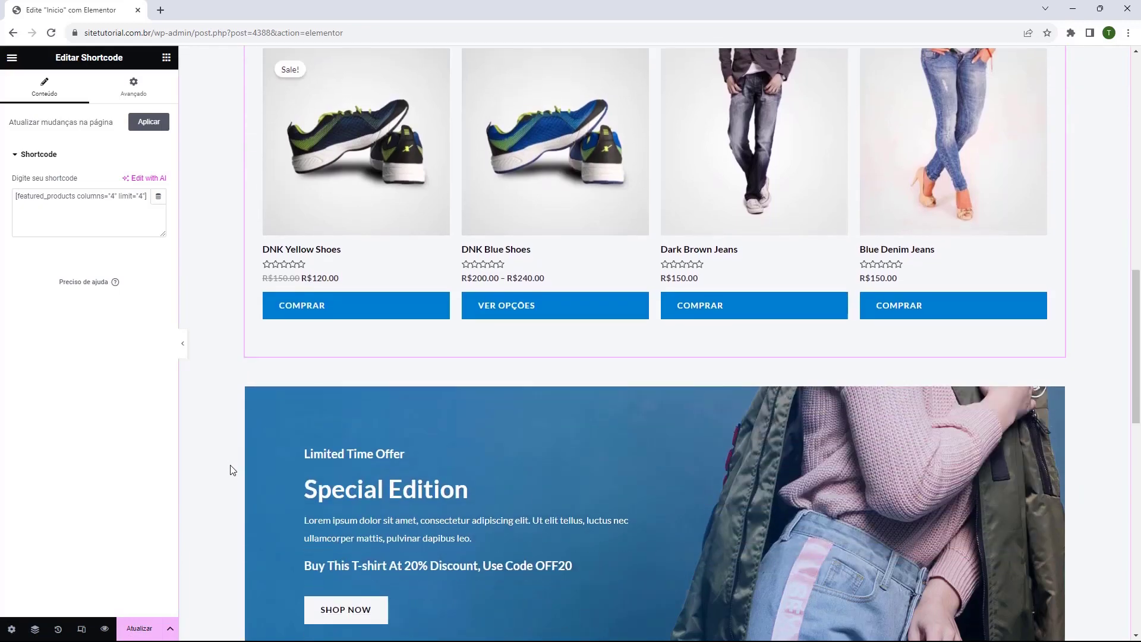
pyautogui.scroll(4, 235, 493)
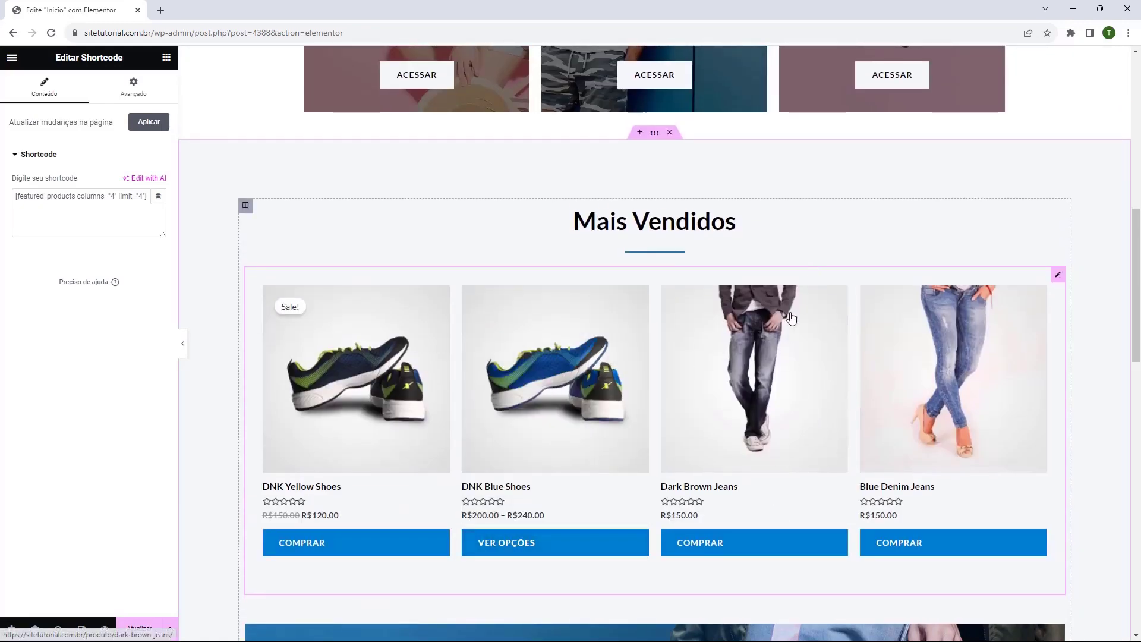
# Step: Delete the inner section with the Special Edition limited time offer banner below the product grid
pyautogui.scroll(-6, 782, 251)
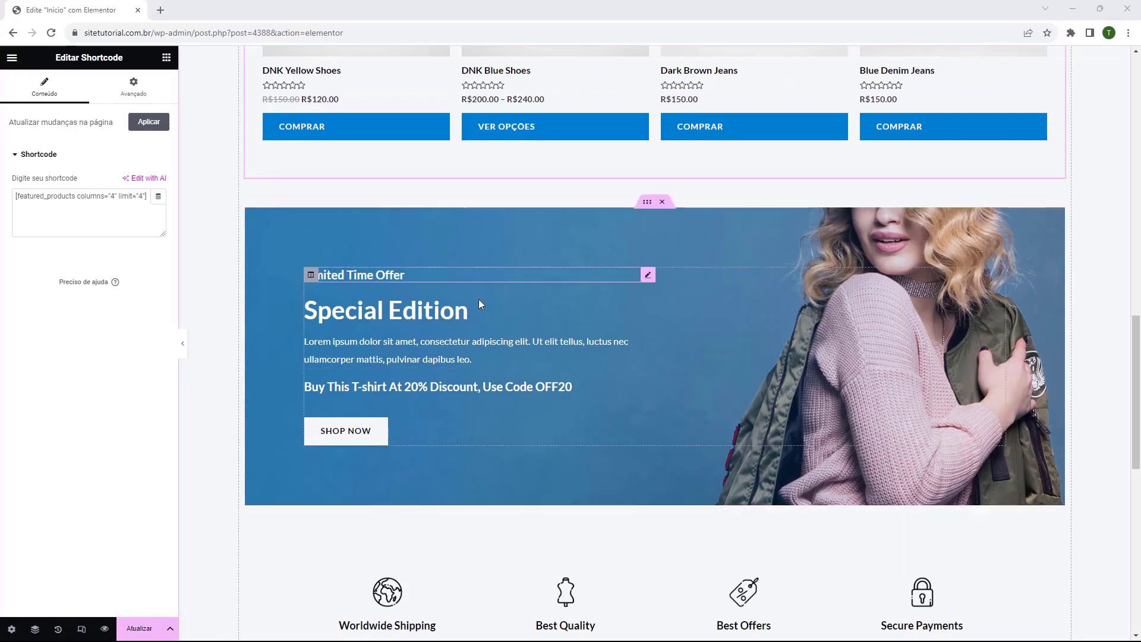
pyautogui.scroll(-1, 480, 219)
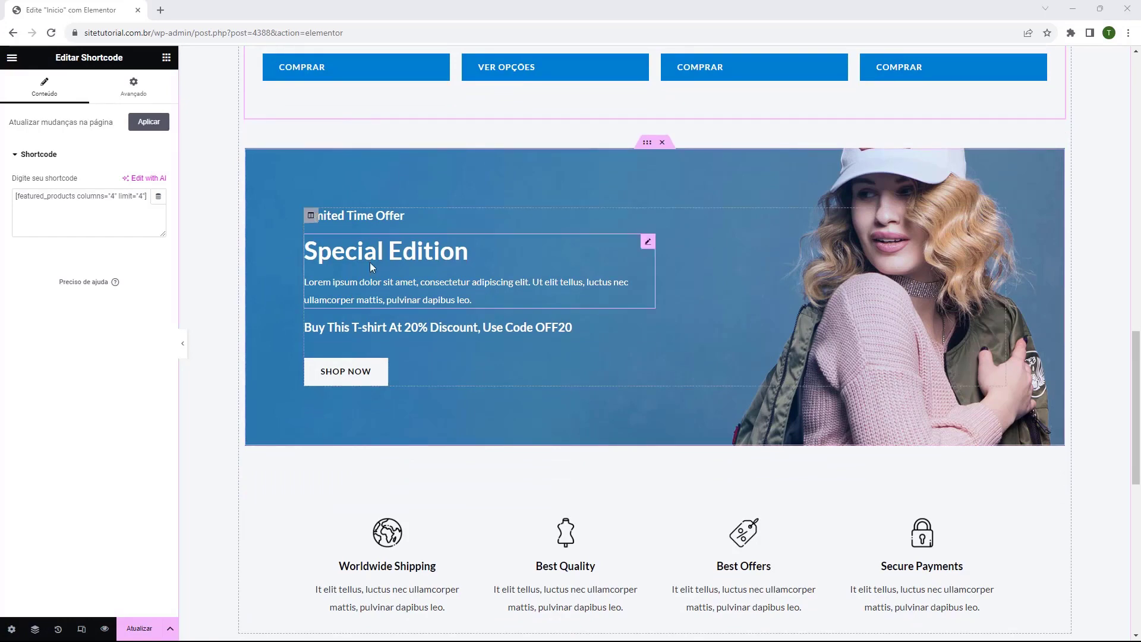
pyautogui.scroll(1, 358, 347)
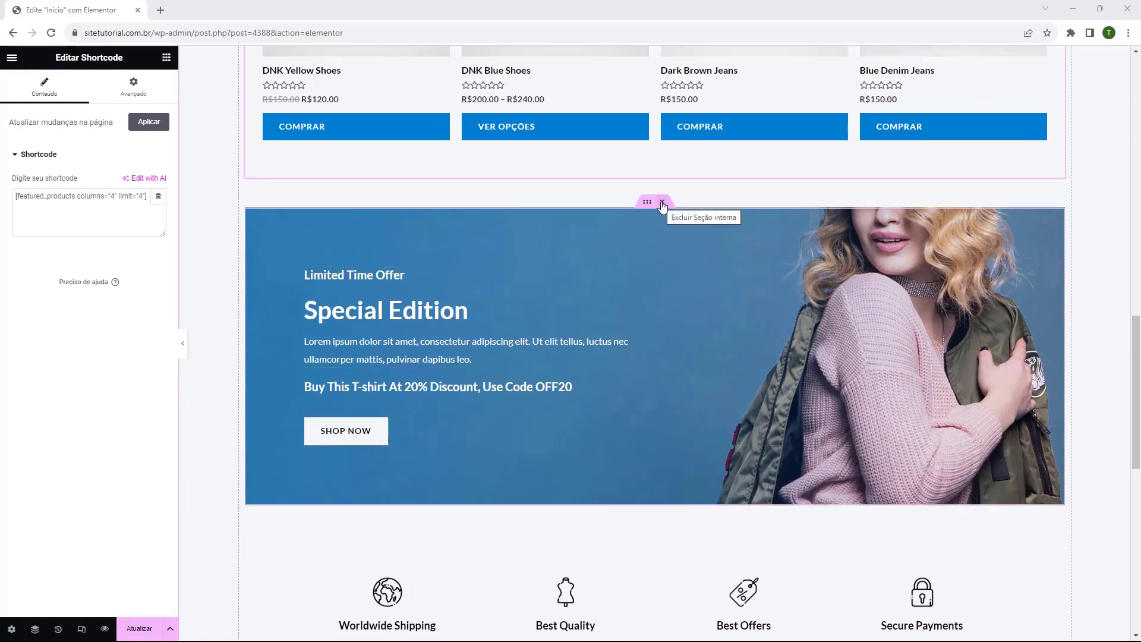
pyautogui.click(662, 205)
# Step: Look through the Worldwide Shipping, Best Quality and Best Offers image boxes, and delete the inner section that holds them
pyautogui.scroll(1, 505, 286)
pyautogui.click(647, 302)
pyautogui.scroll(2, 591, 372)
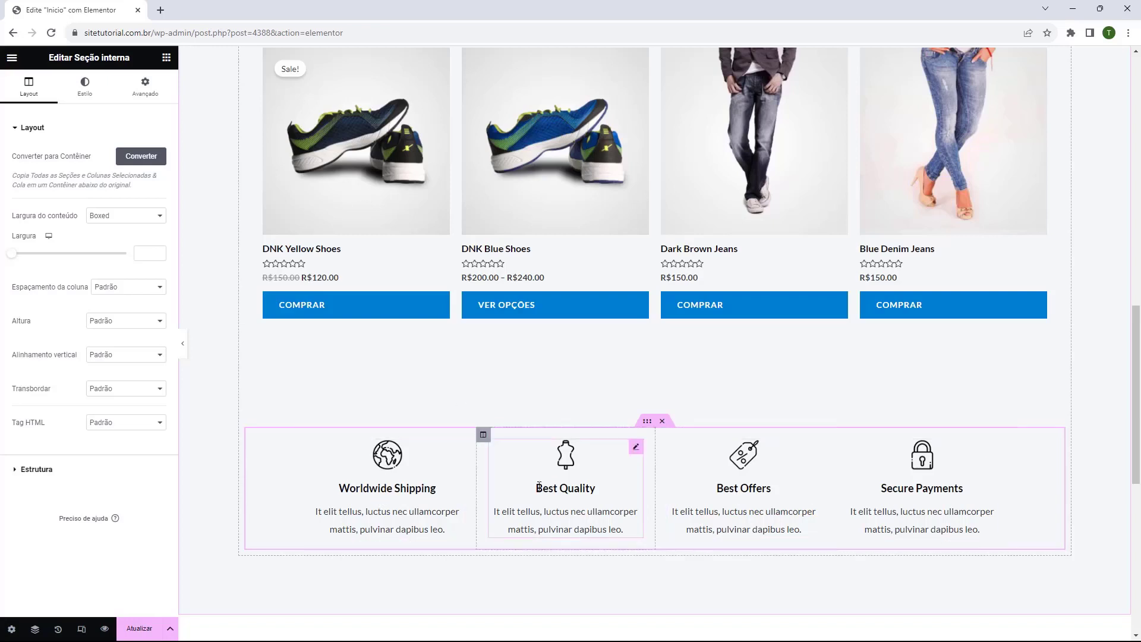
pyautogui.click(398, 486)
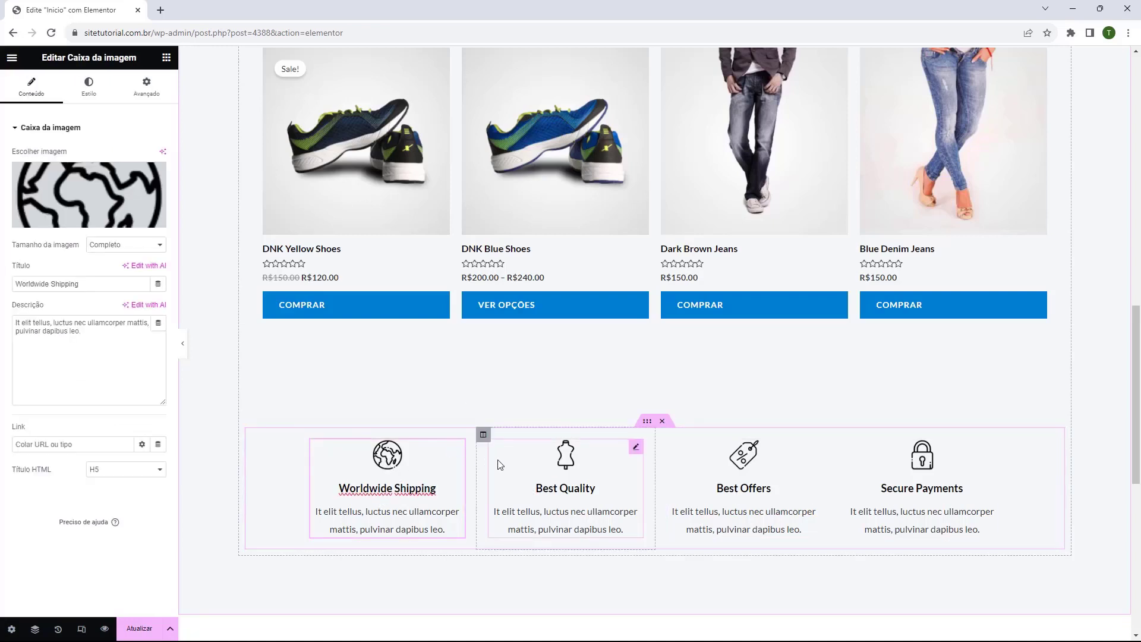
pyautogui.click(572, 461)
pyautogui.click(743, 470)
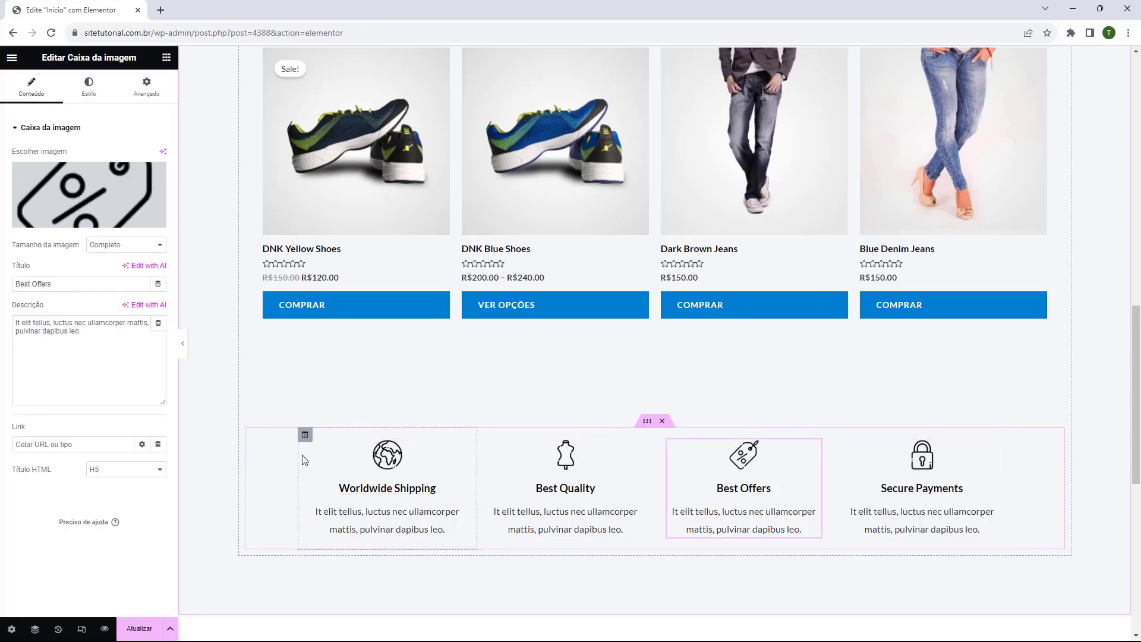
pyautogui.click(400, 465)
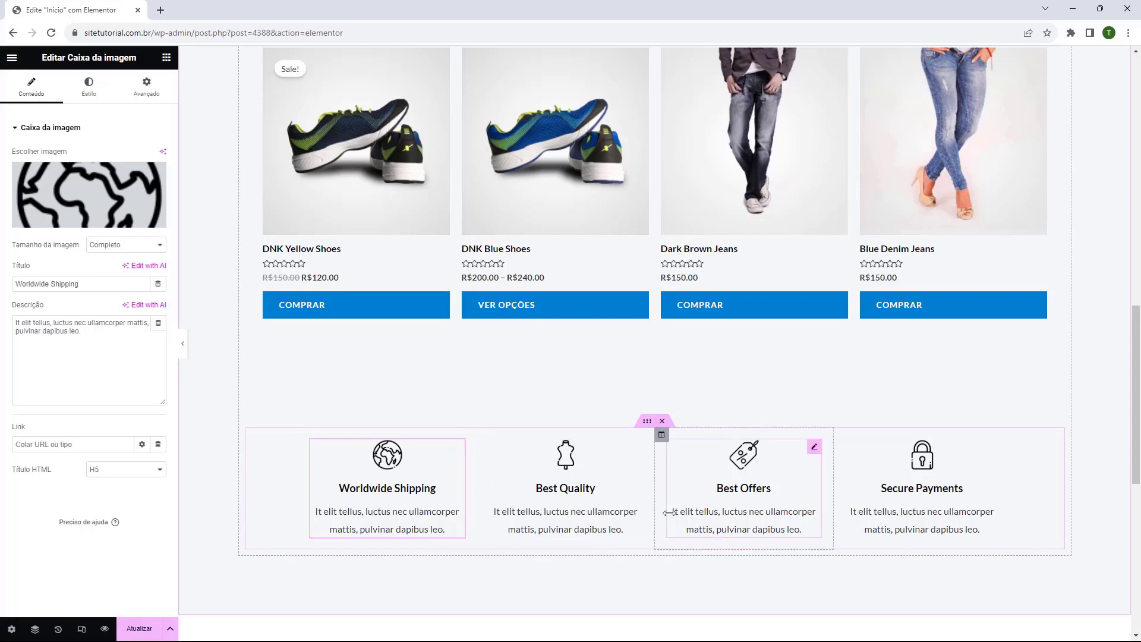
pyautogui.click(662, 422)
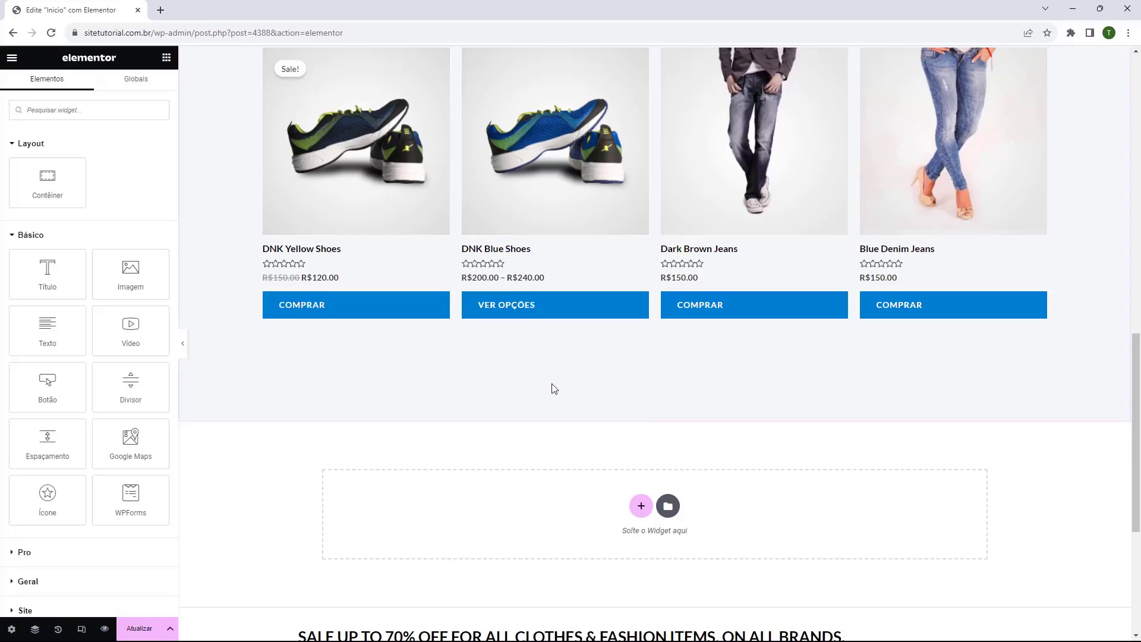
# Step: Set the Mais Vendidos section's top and bottom padding to 20 px in its advanced settings
pyautogui.scroll(6, 675, 555)
pyautogui.scroll(-4, 767, 453)
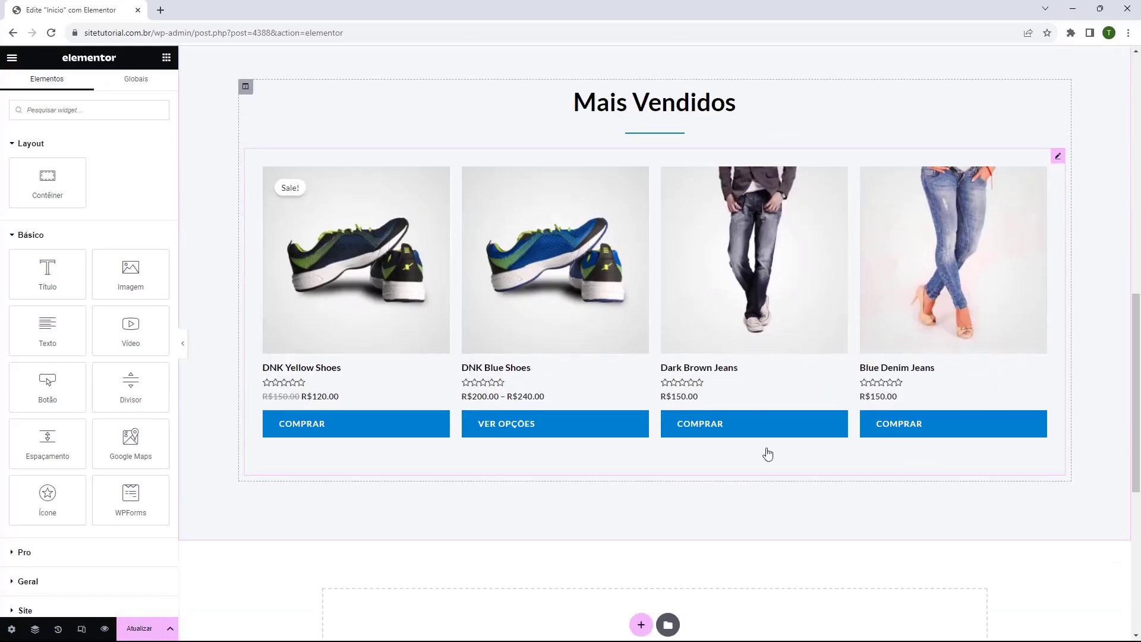
pyautogui.scroll(4, 630, 536)
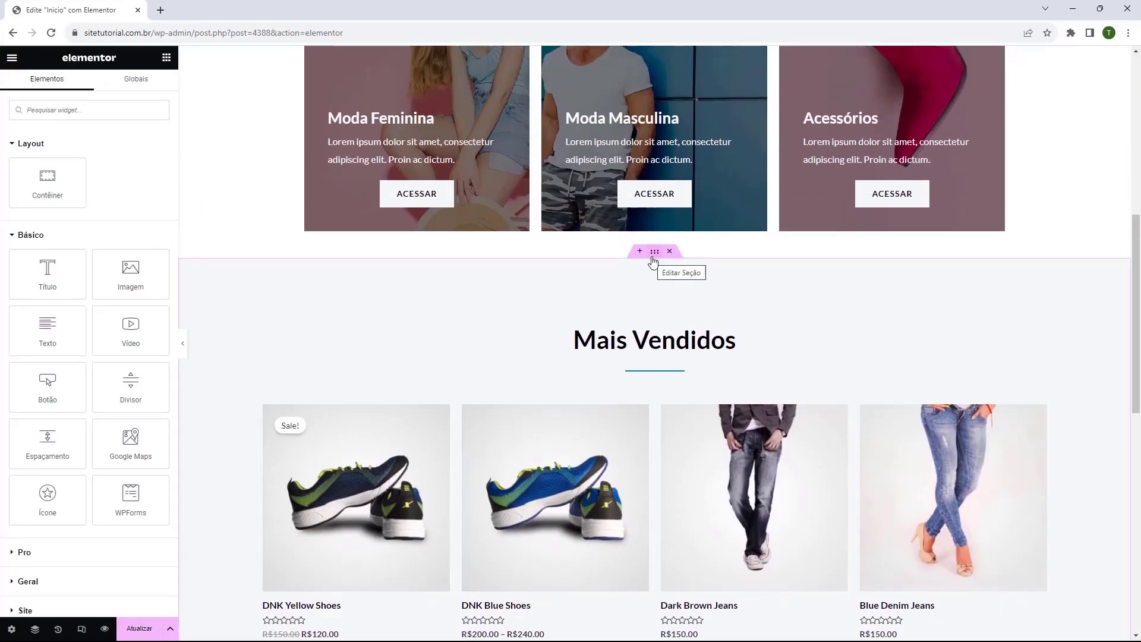
pyautogui.click(653, 259)
pyautogui.click(144, 87)
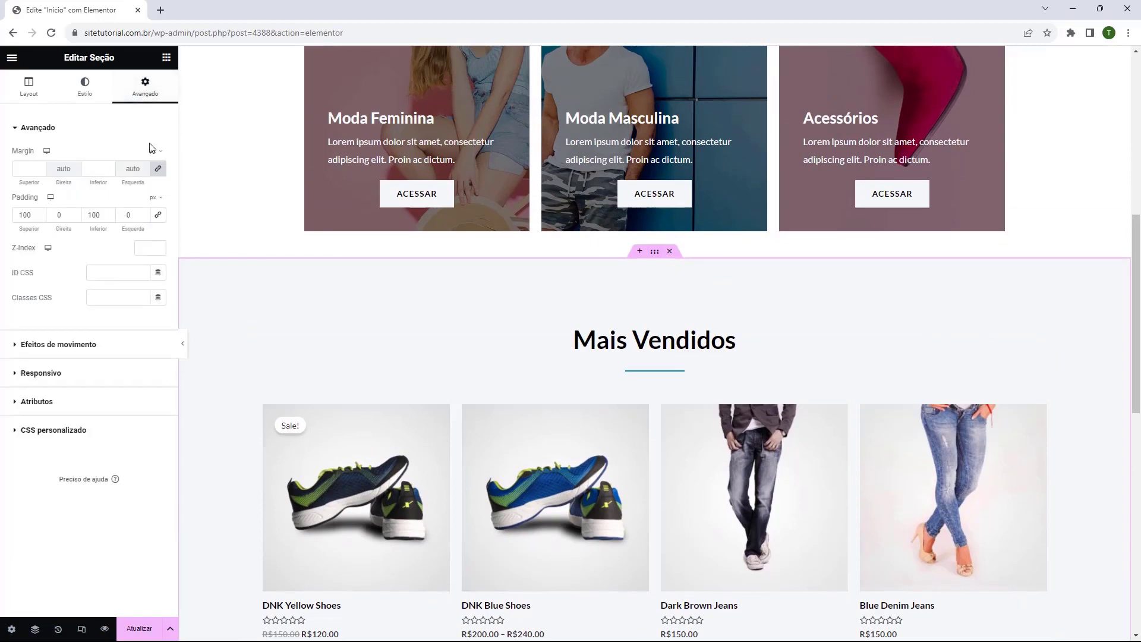
pyautogui.scroll(-2, 547, 257)
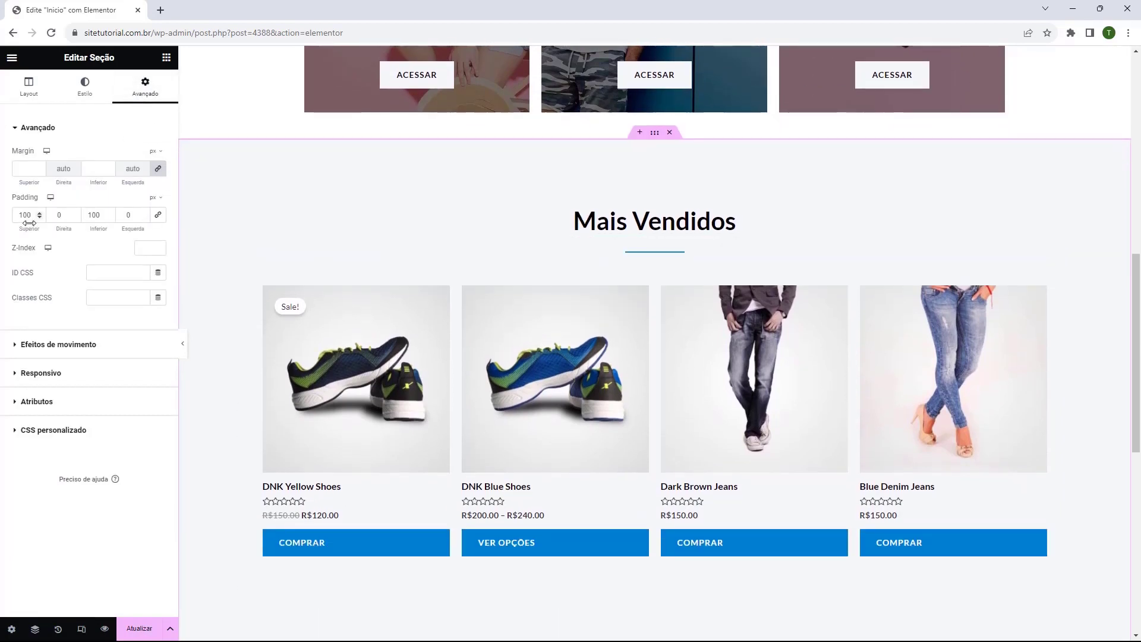
pyautogui.click(41, 218)
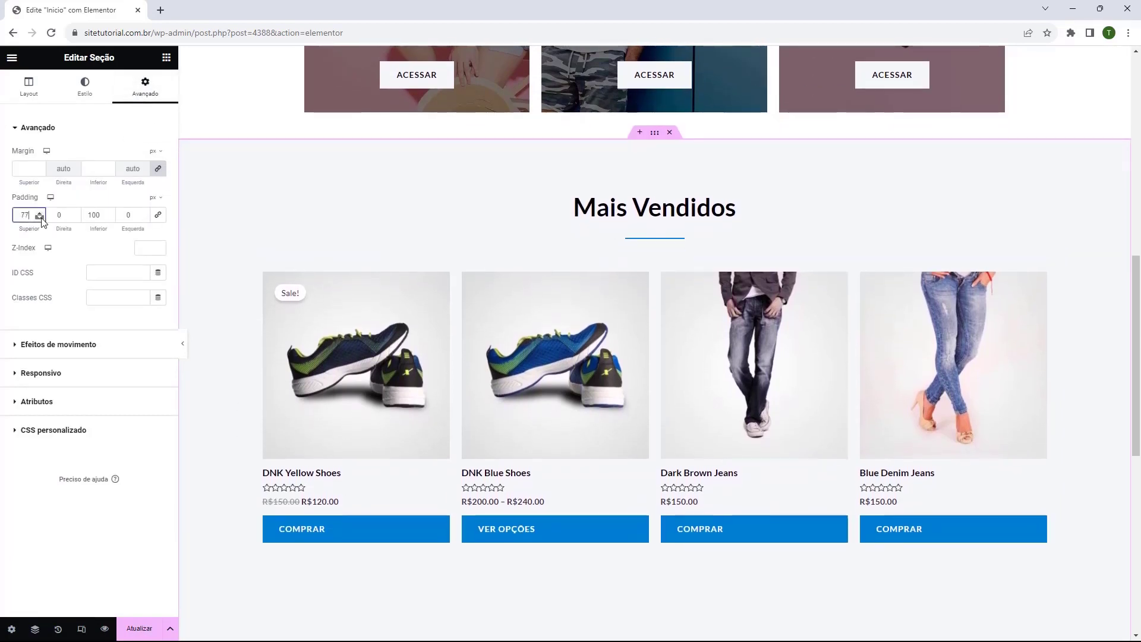
pyautogui.moveTo(41, 218); pyautogui.dragTo(110, 221)
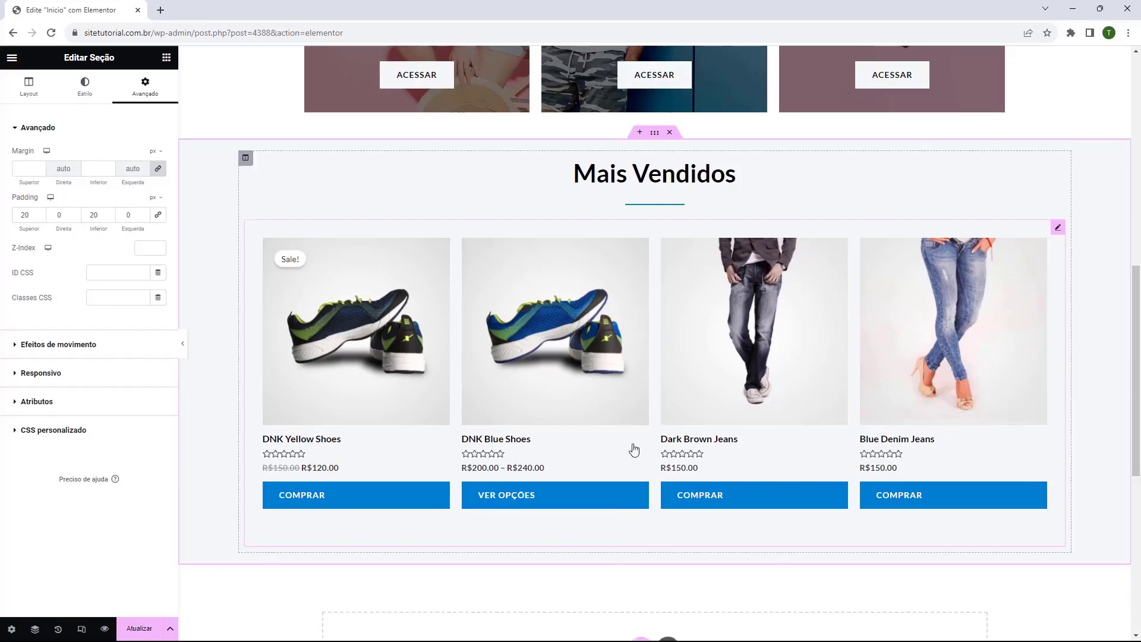
# Step: Move the promo cards section with Moda Feminina, Moda Masculina and Acessórios below the Mais Vendidos section
pyautogui.scroll(5, 664, 591)
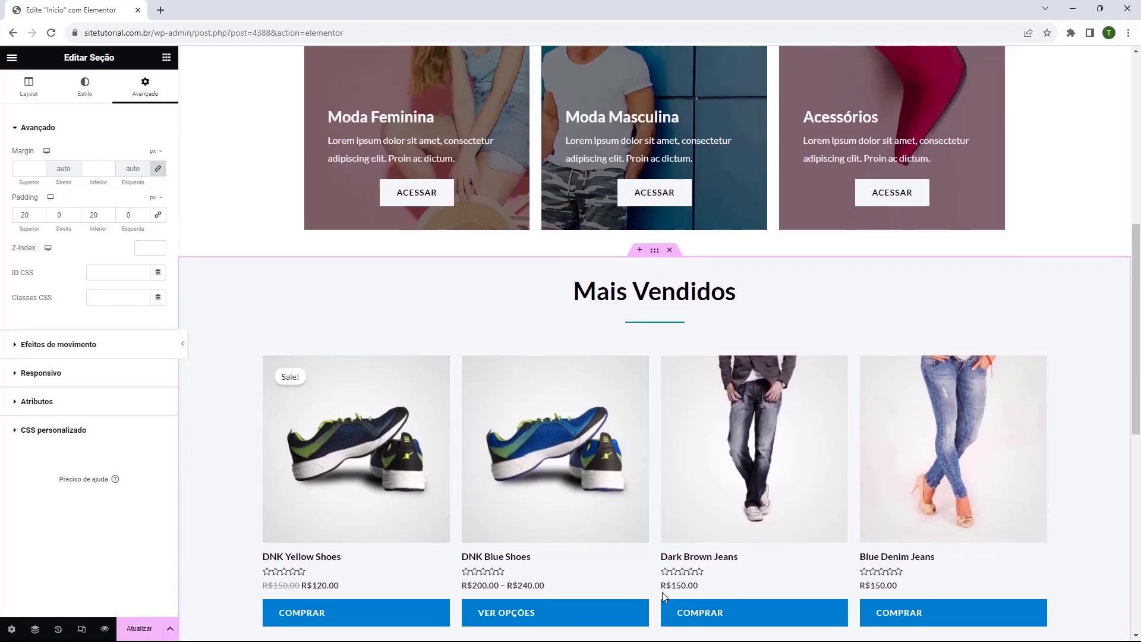
pyautogui.scroll(-2, 691, 416)
pyautogui.scroll(3, 689, 413)
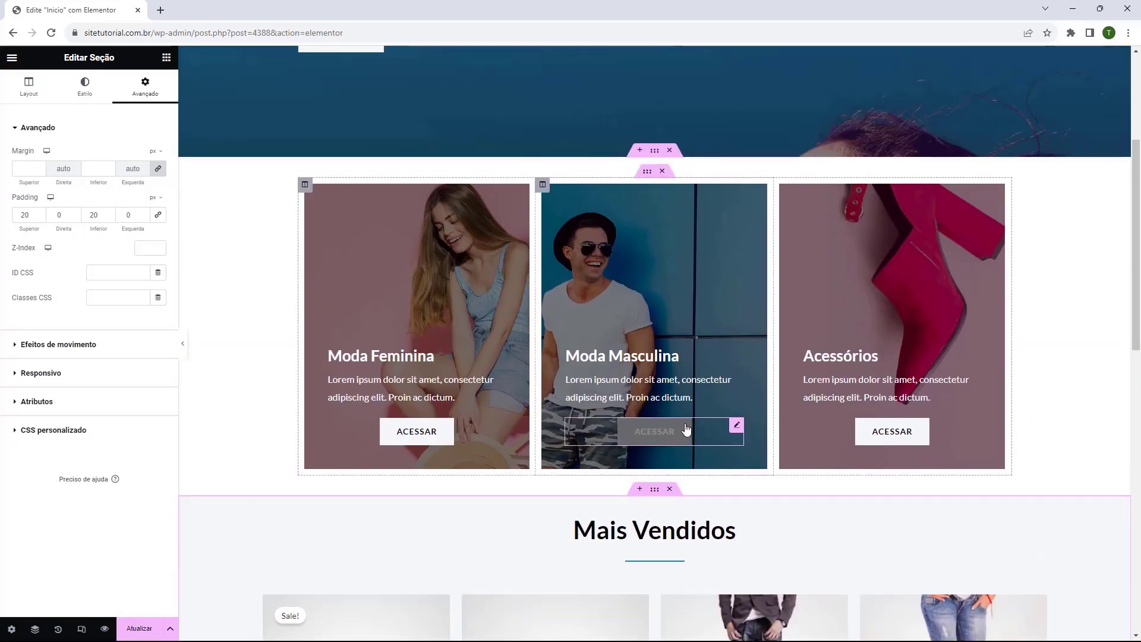
pyautogui.scroll(-1, 683, 427)
pyautogui.scroll(1, 653, 416)
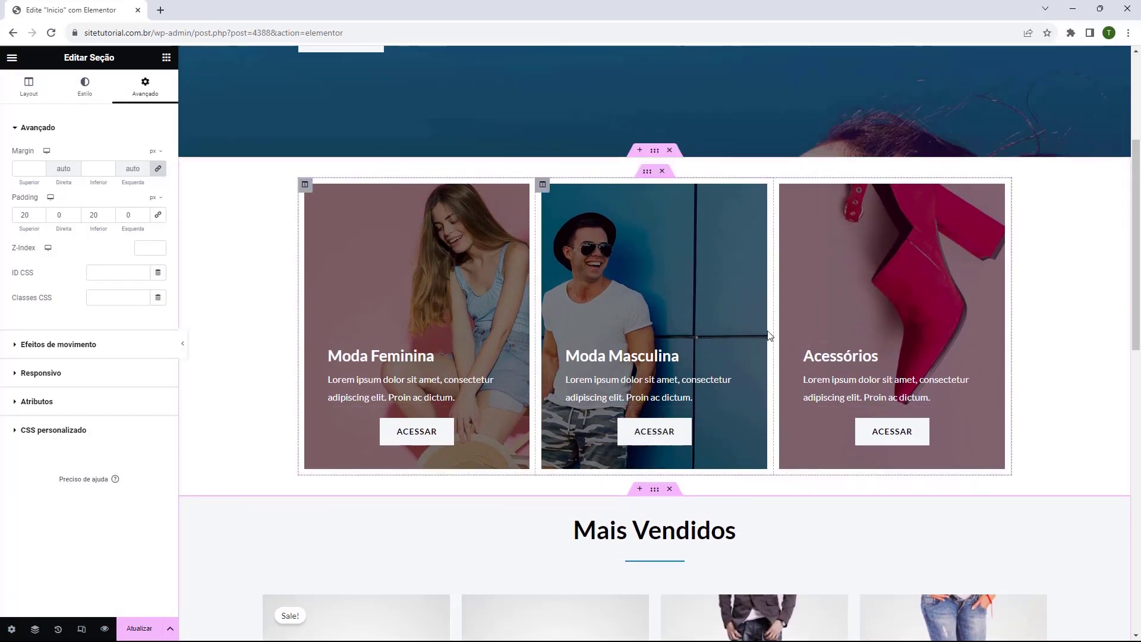
pyautogui.scroll(-7, 768, 336)
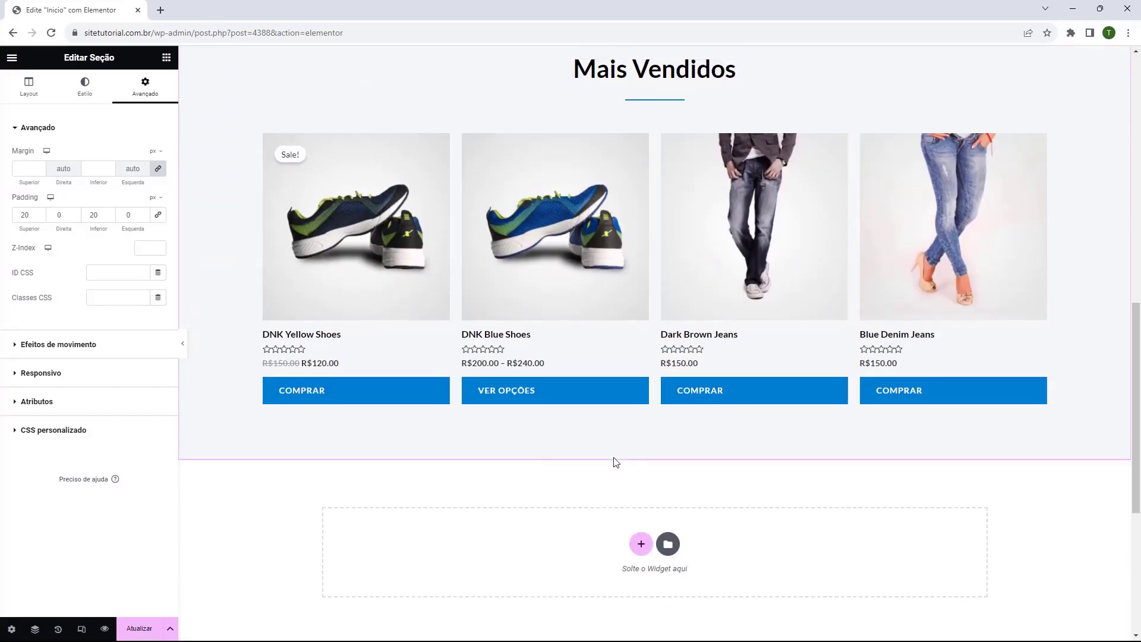
pyautogui.scroll(8, 616, 462)
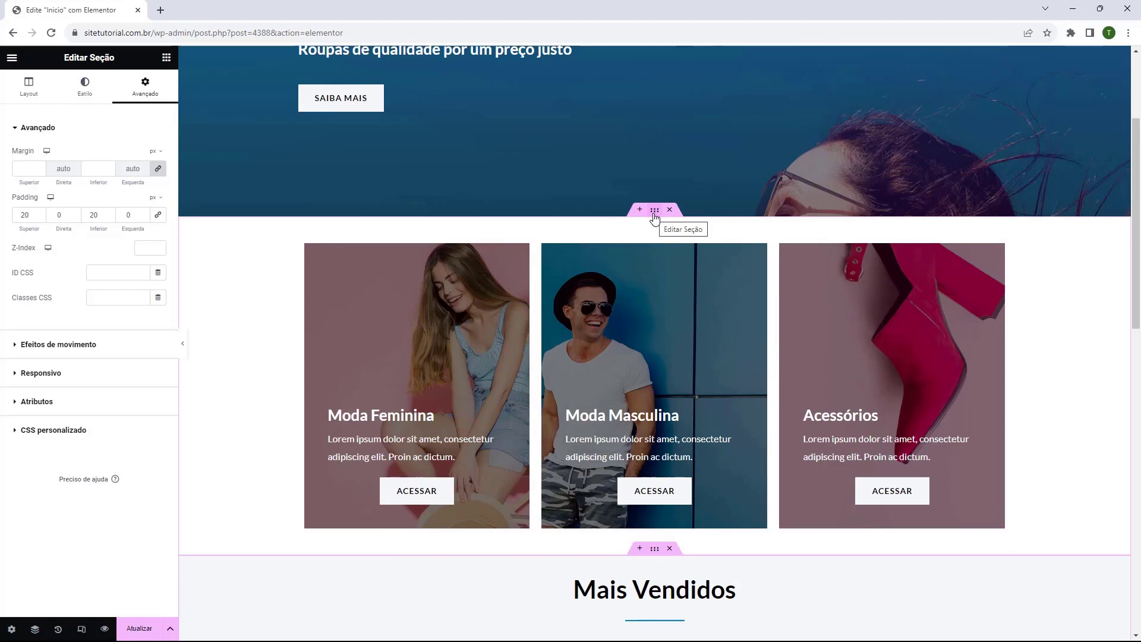
pyautogui.moveTo(654, 218); pyautogui.dragTo(635, 507)
pyautogui.scroll(-3, 654, 247)
pyautogui.scroll(-3, 525, 338)
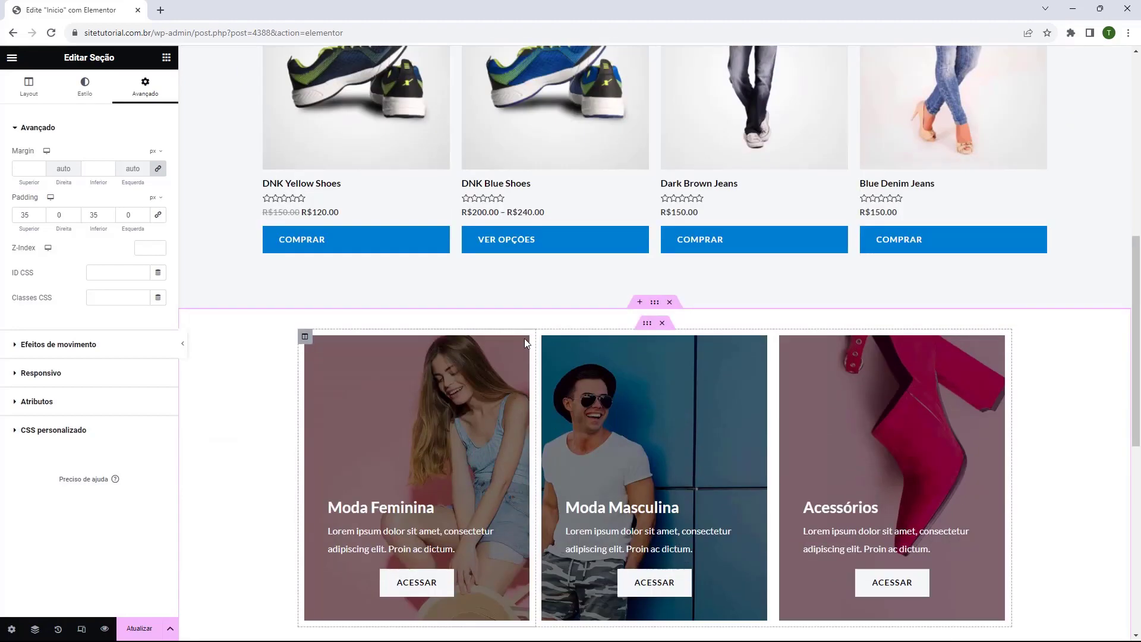
pyautogui.scroll(-4, 524, 338)
pyautogui.scroll(10, 570, 464)
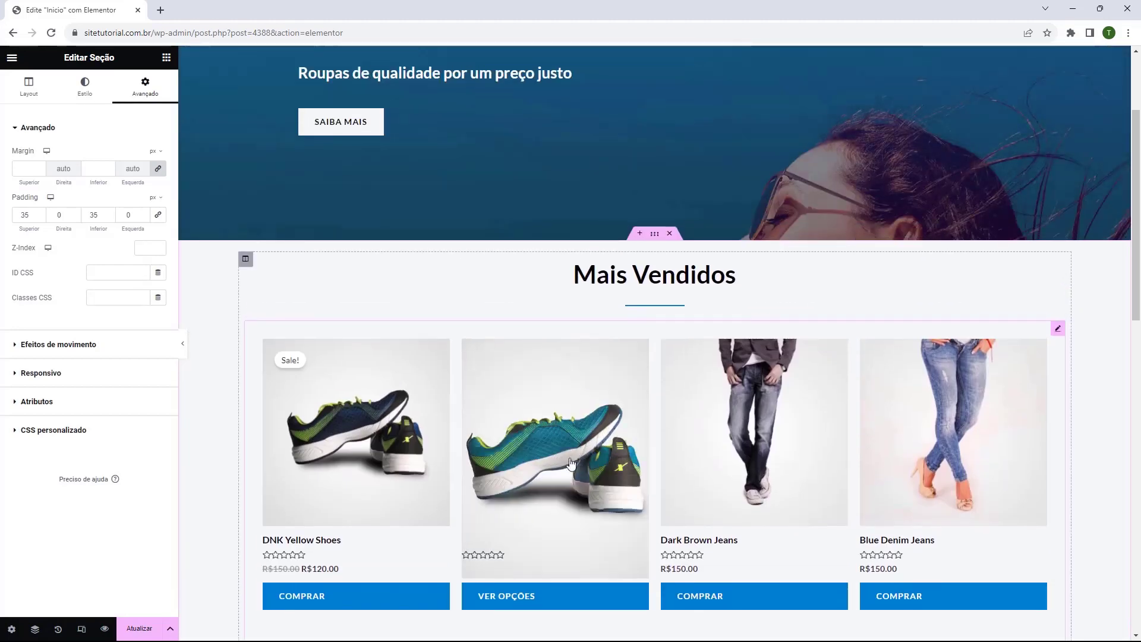
# Step: Insert a new four-column container between the hero banner and the Mais Vendidos section
pyautogui.scroll(1, 569, 463)
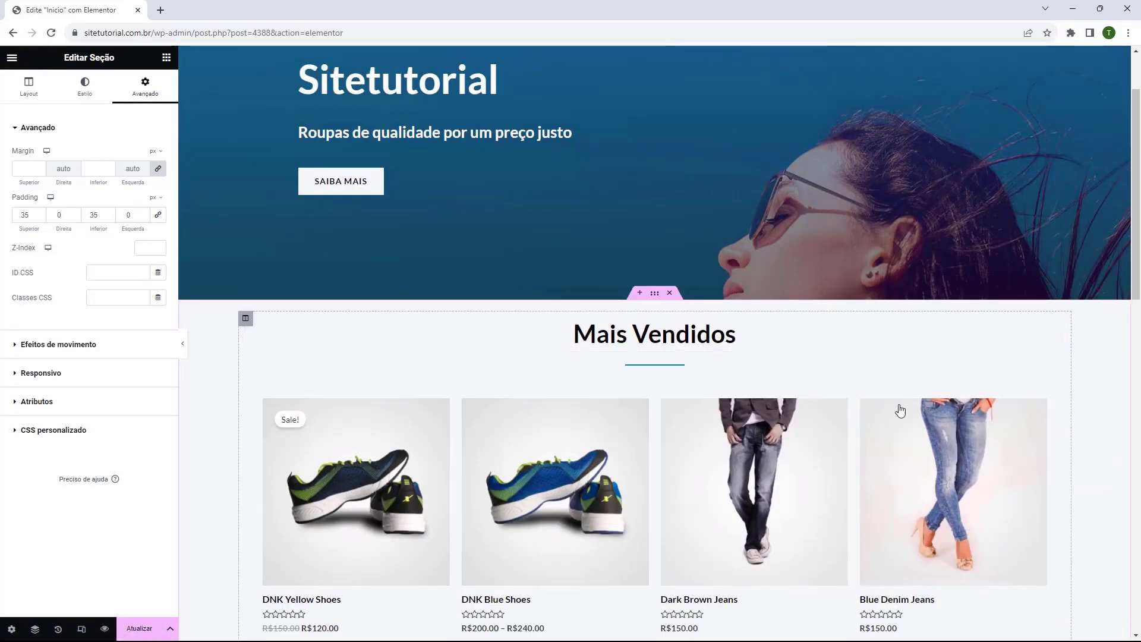
pyautogui.scroll(2, 387, 306)
pyautogui.scroll(-1, 629, 334)
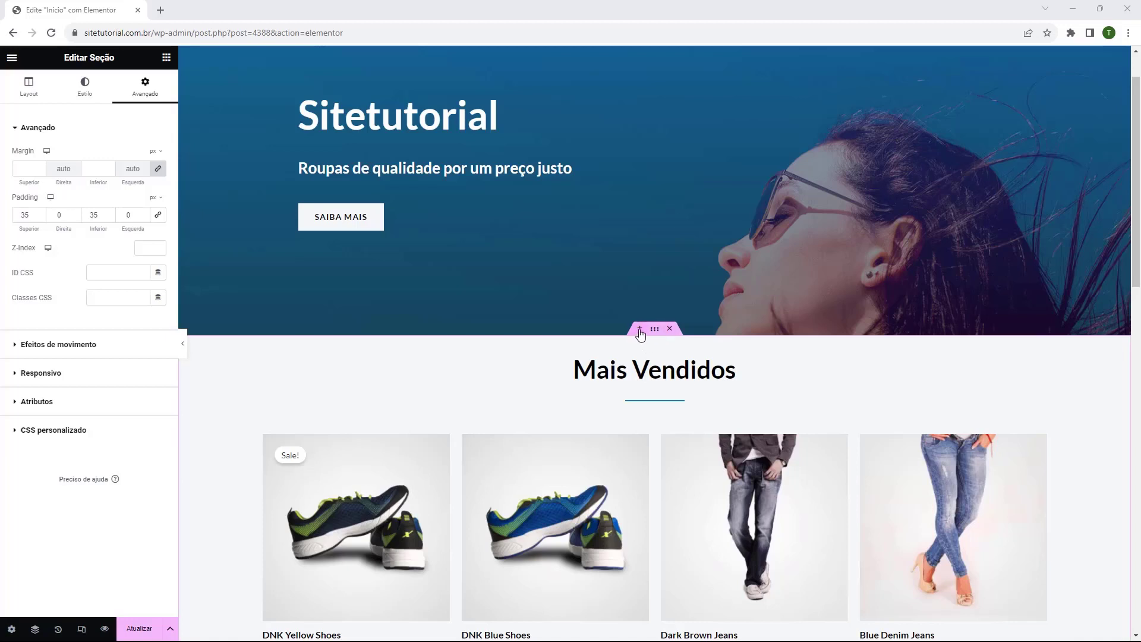
pyautogui.click(639, 330)
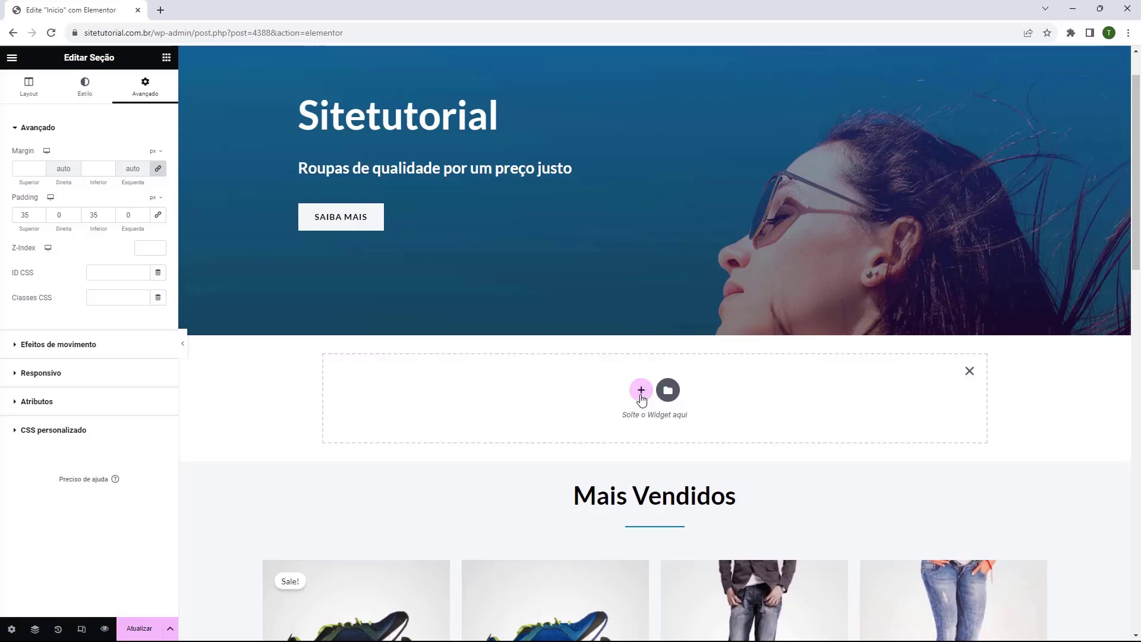
pyautogui.click(642, 391)
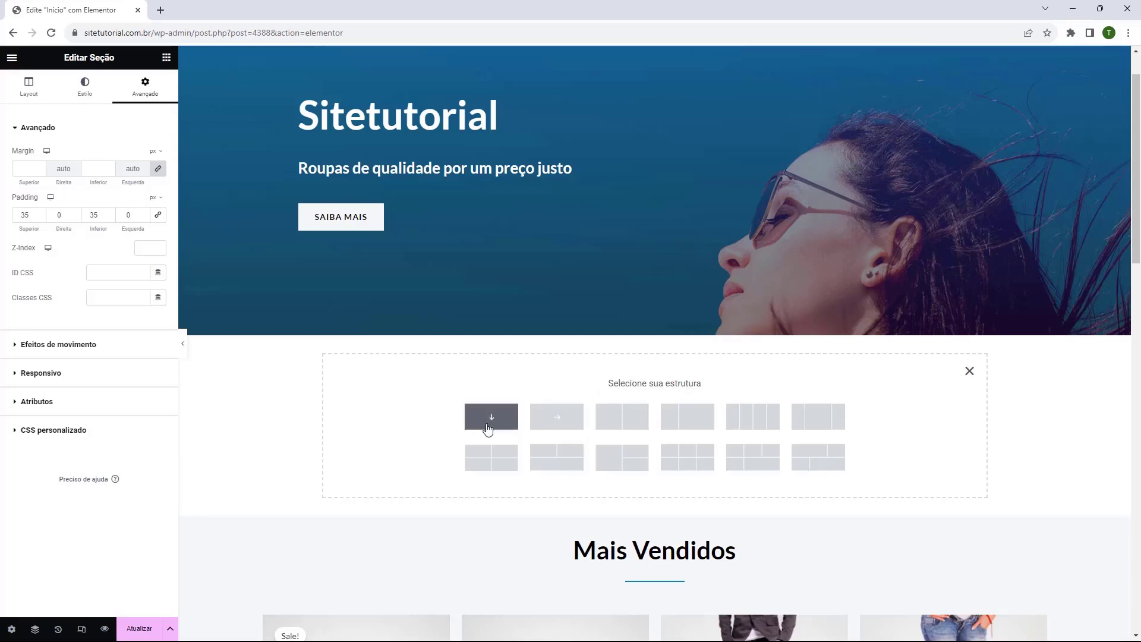
pyautogui.click(750, 429)
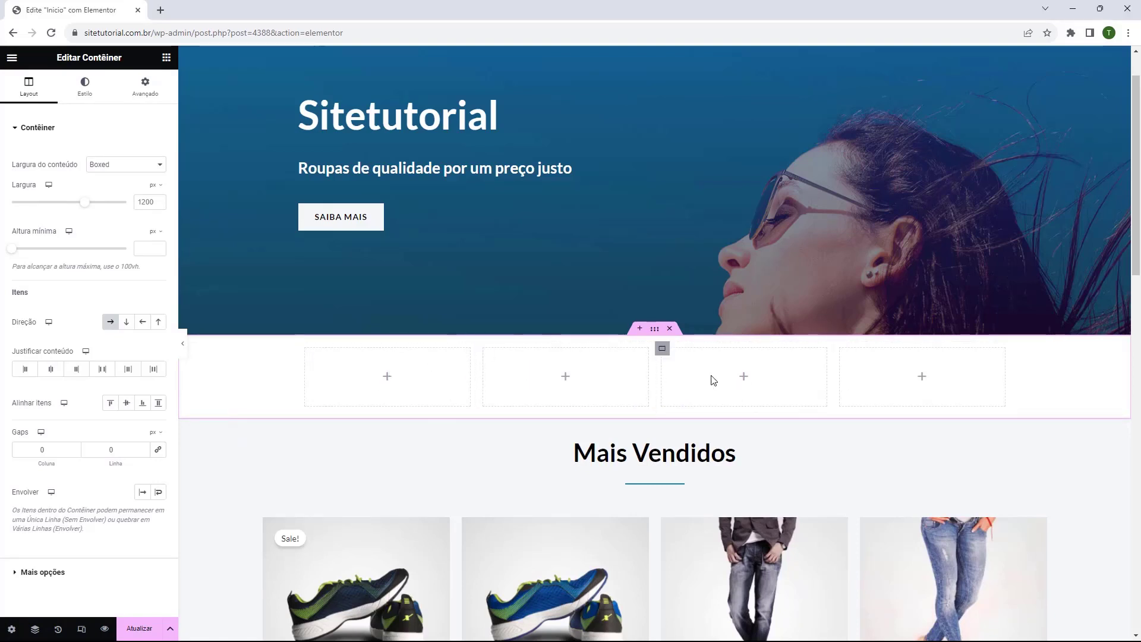
# Step: Add the Ícone box widget from the Geral widgets to the first column of the new container
pyautogui.click(419, 385)
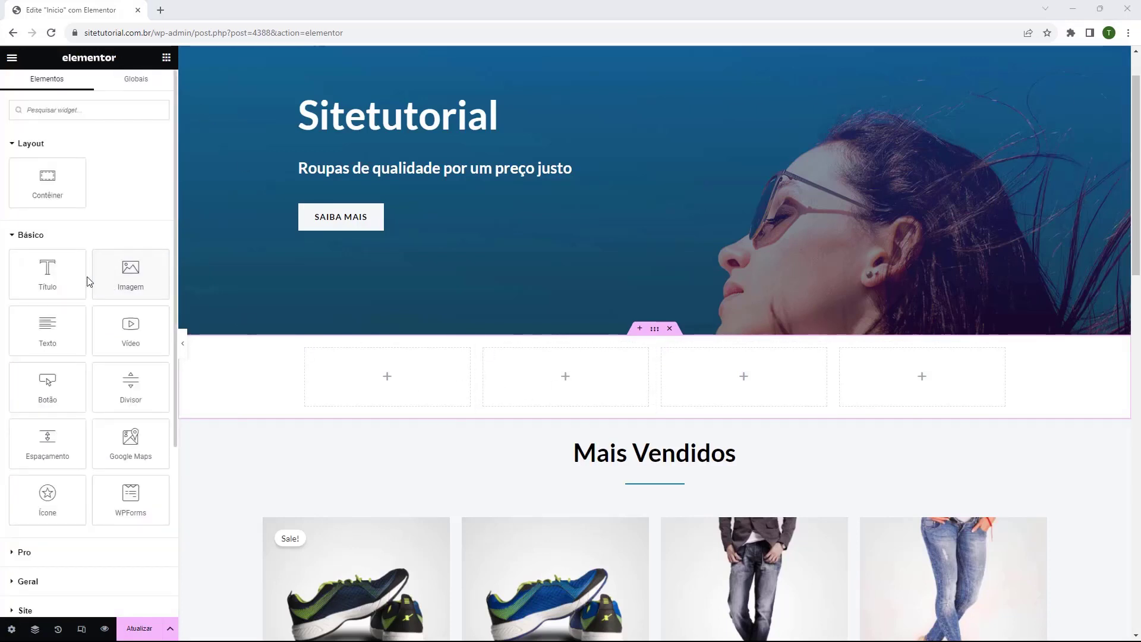
pyautogui.scroll(-2, 84, 196)
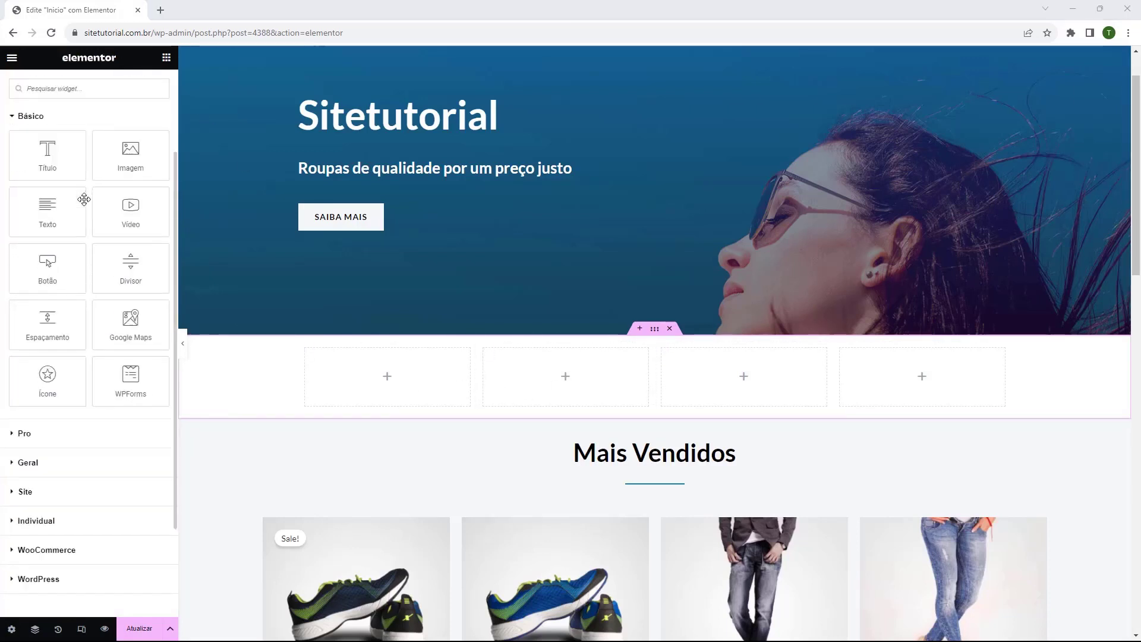
pyautogui.click(16, 470)
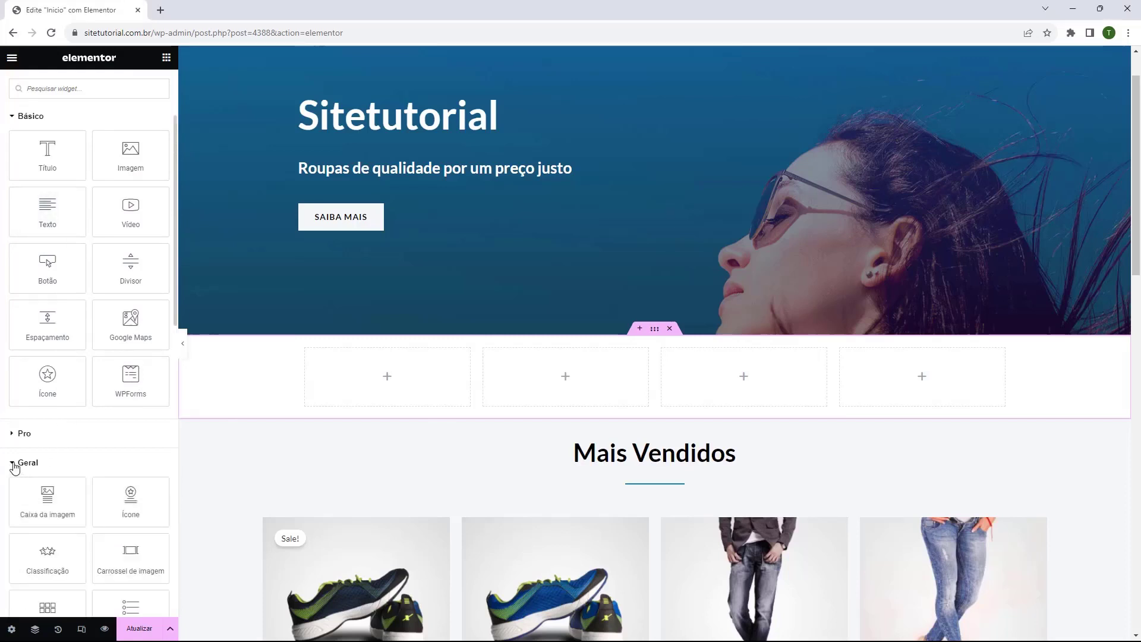
pyautogui.scroll(-4, 52, 309)
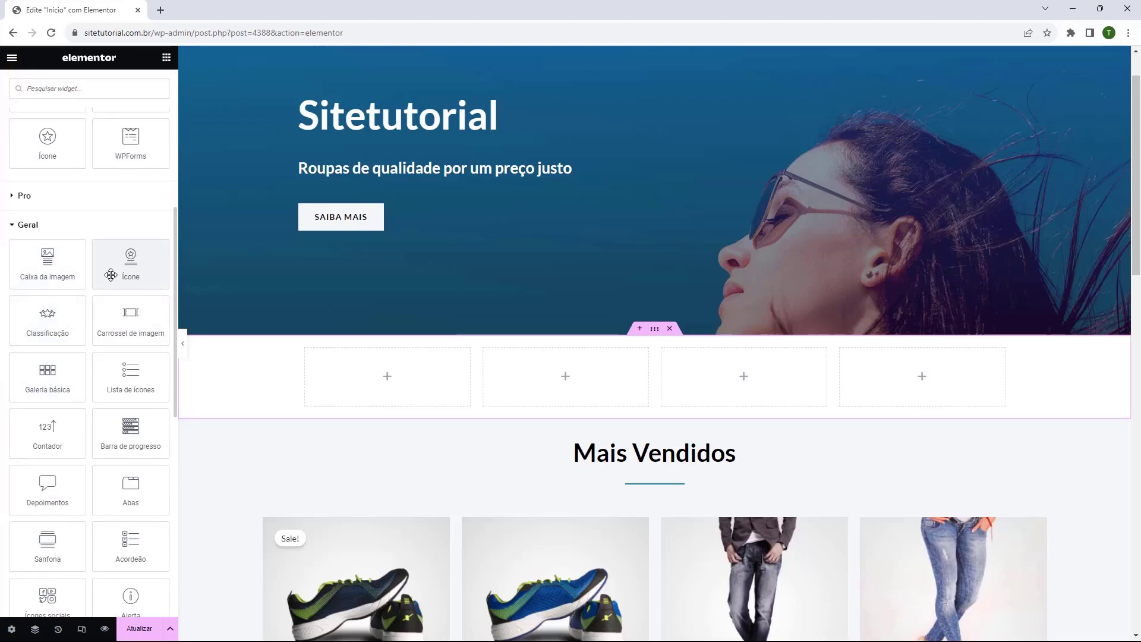
pyautogui.moveTo(116, 262); pyautogui.dragTo(376, 372)
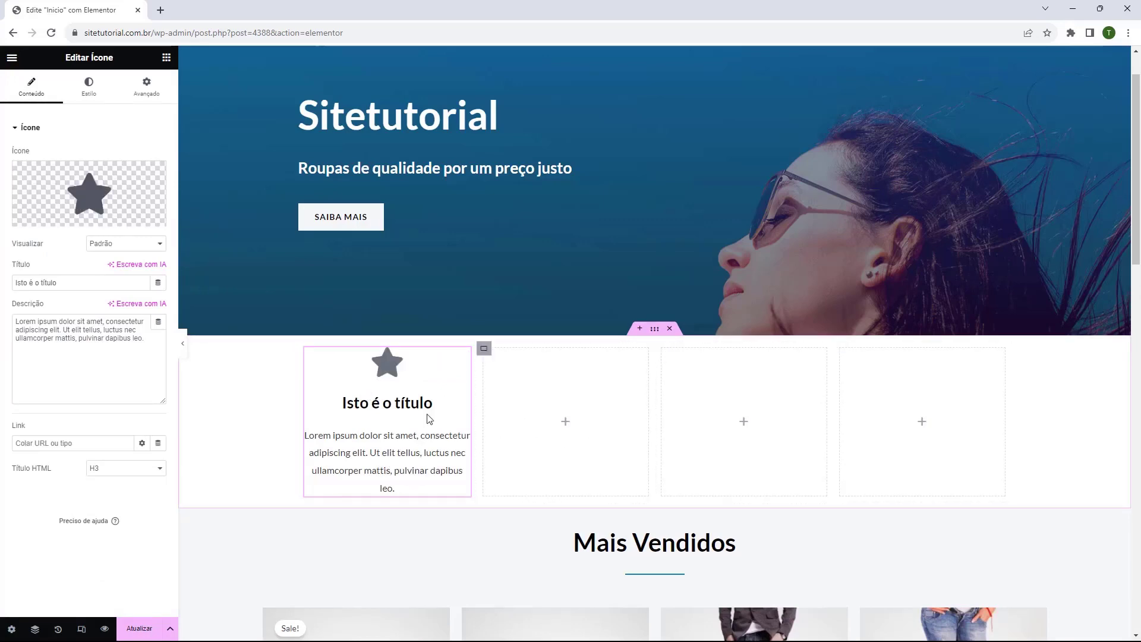
# Step: Set the icon box title to "PAGUE PELO PIX" and its description to "Ganhe 5% OFF em pagamentos via PIX"
pyautogui.moveTo(70, 196)
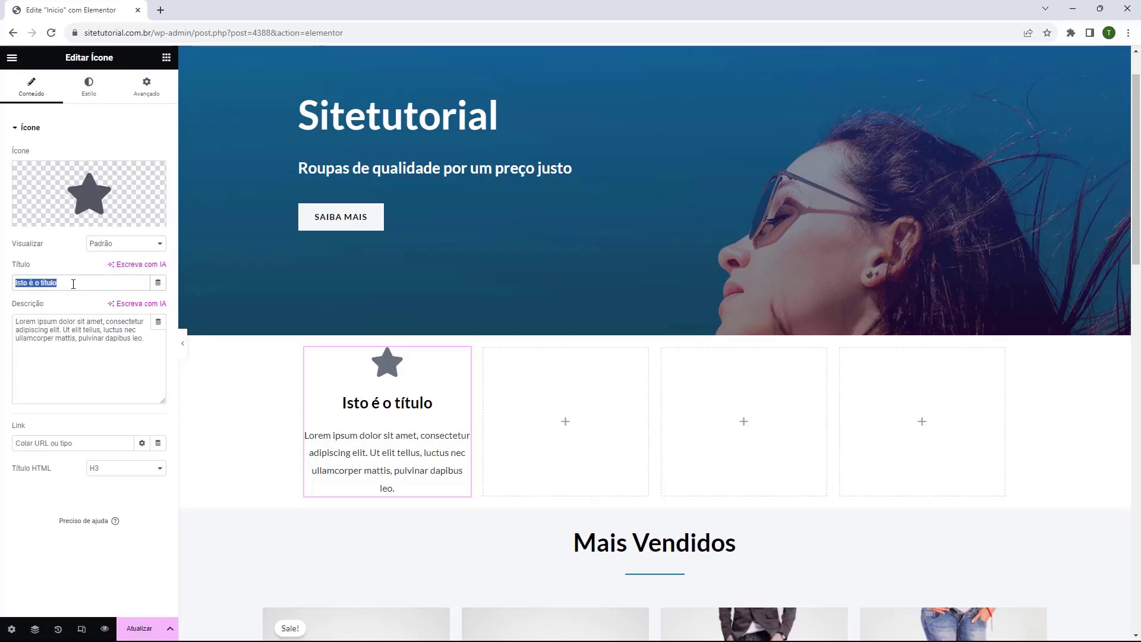
pyautogui.write('PAGUE PELO PIX')
pyautogui.click(100, 353)
pyautogui.hotkey('ctrl', 'a')
pyautogui.write('Ganhe 5% OFF em pagamentos via PIX')
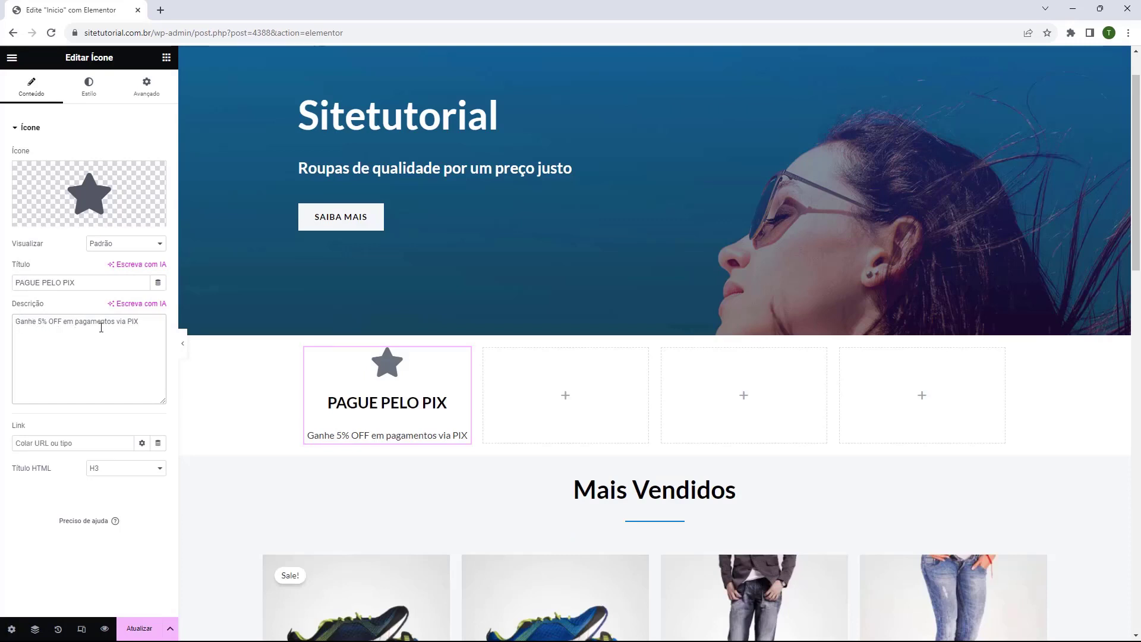
# Step: Find "money" in the icon library and replace the box's star with the solid wavy banknote icon with cut corners
pyautogui.click(86, 186)
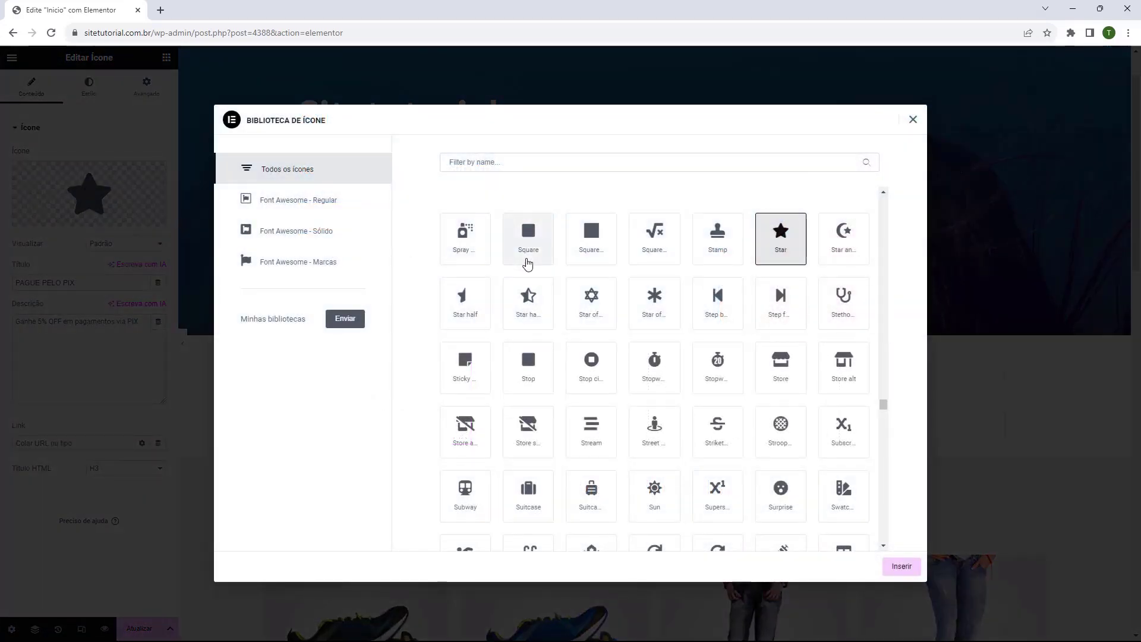
pyautogui.scroll(-10, 517, 262)
pyautogui.scroll(-20, 497, 267)
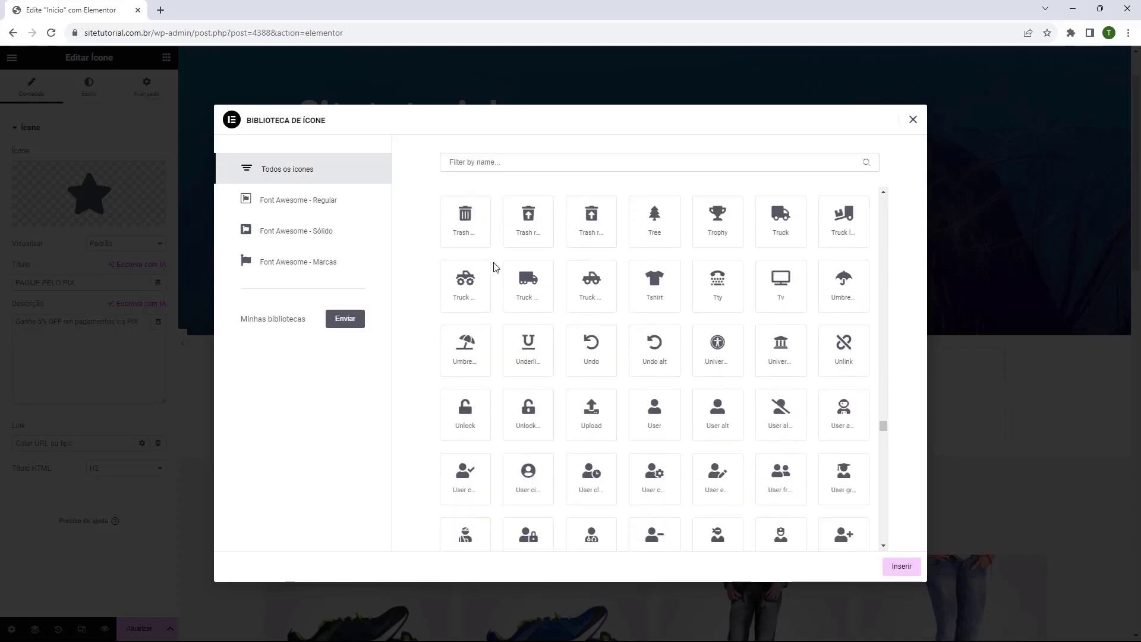
pyautogui.scroll(-20, 492, 268)
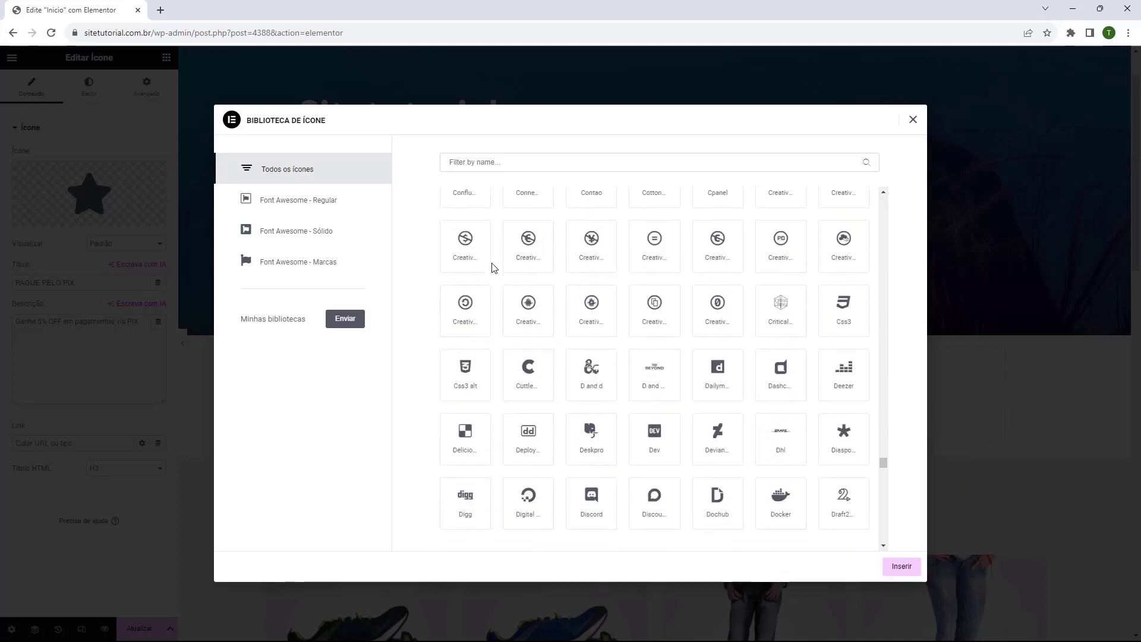
pyautogui.scroll(-14, 591, 385)
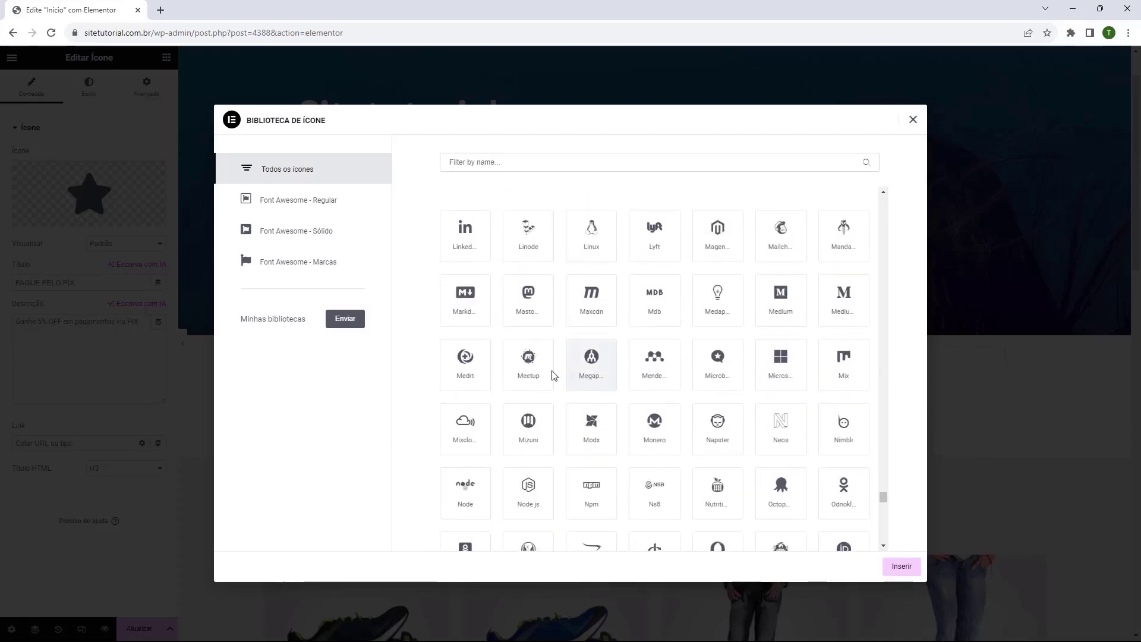
pyautogui.scroll(17, 478, 350)
pyautogui.scroll(15, 477, 347)
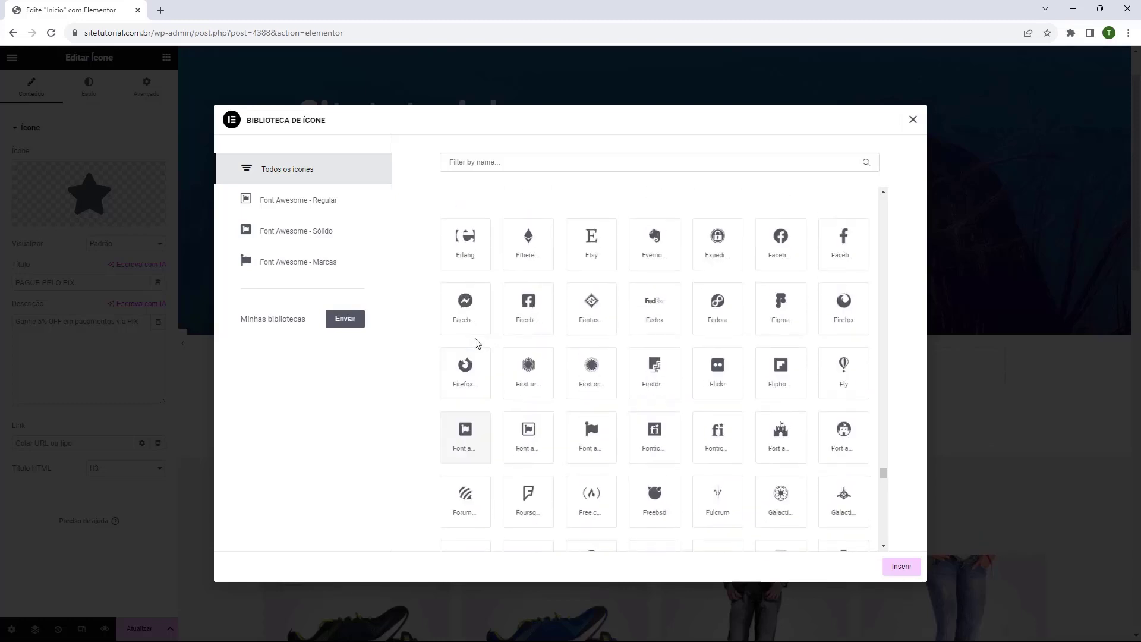
pyautogui.click(497, 161)
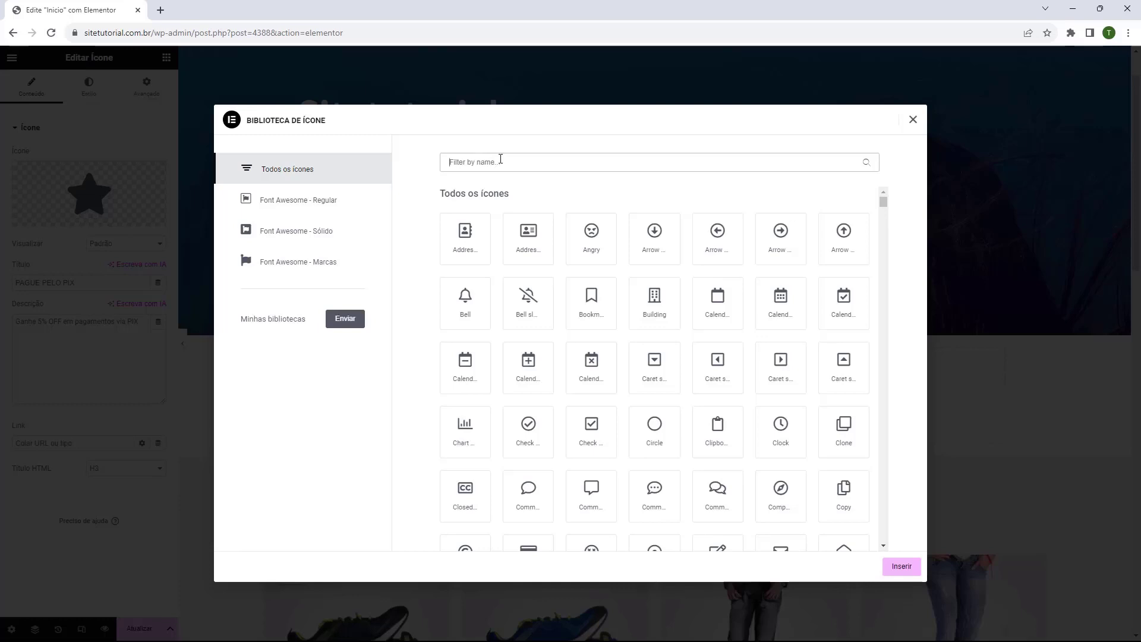
pyautogui.write('money')
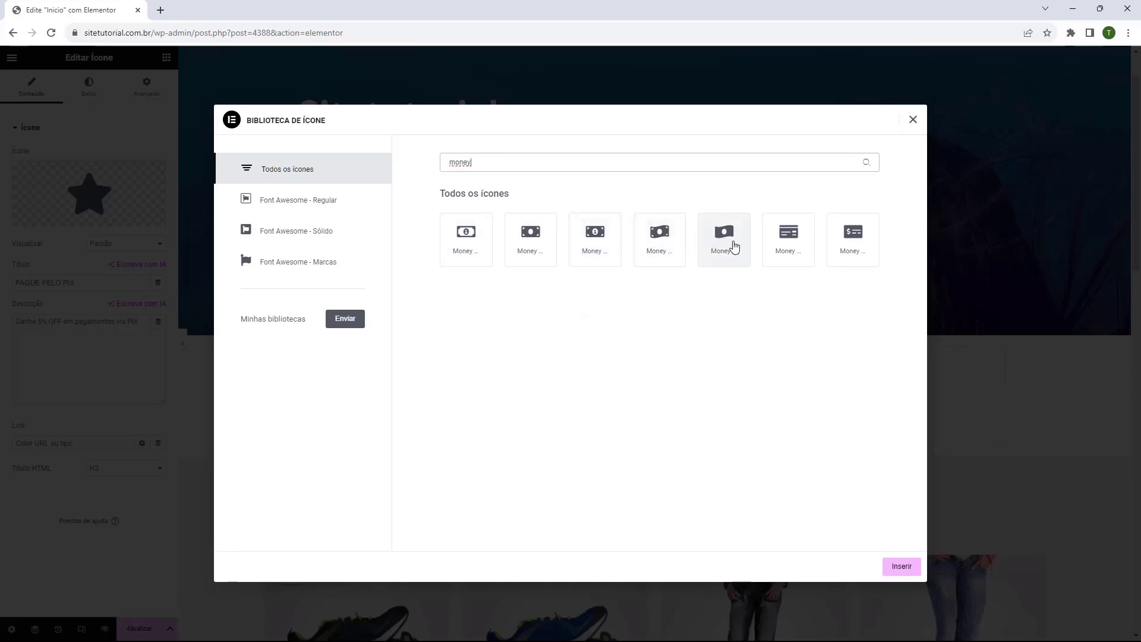
pyautogui.click(664, 240)
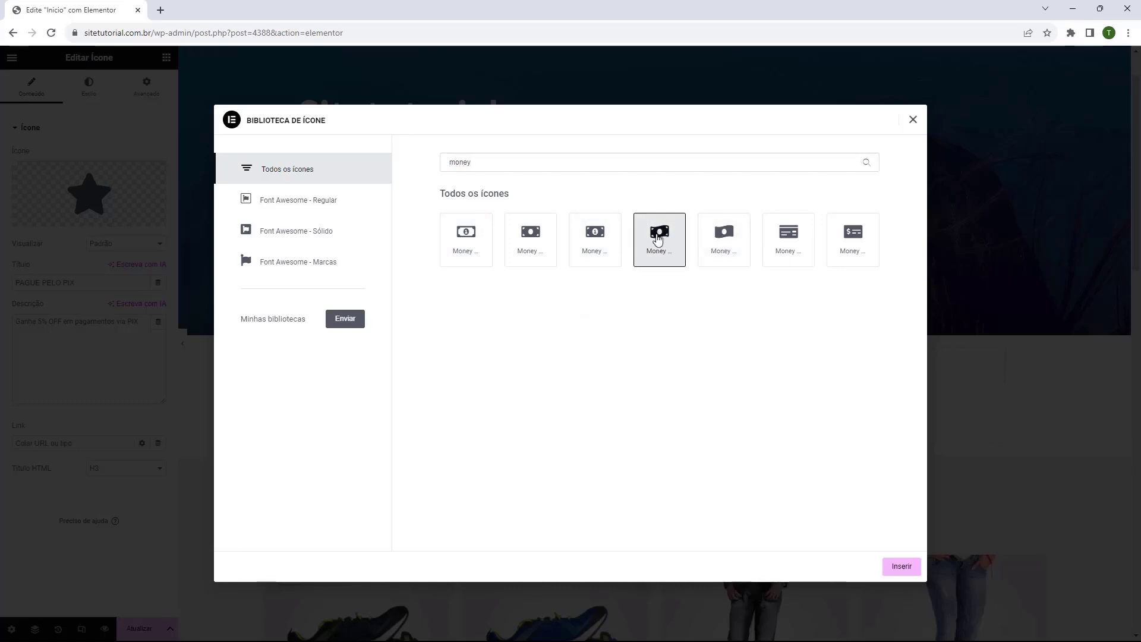
pyautogui.click(893, 561)
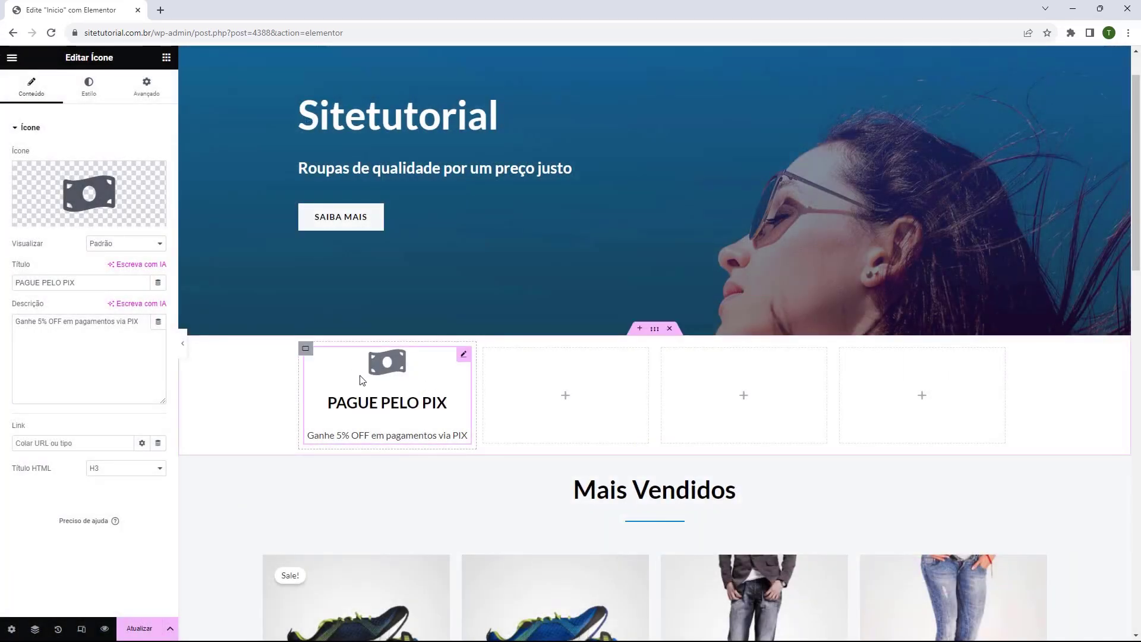
# Step: Try the side icon positions and vertical alignments in the PAGUE PELO PIX box's style, and return the icon to the top
pyautogui.click(85, 95)
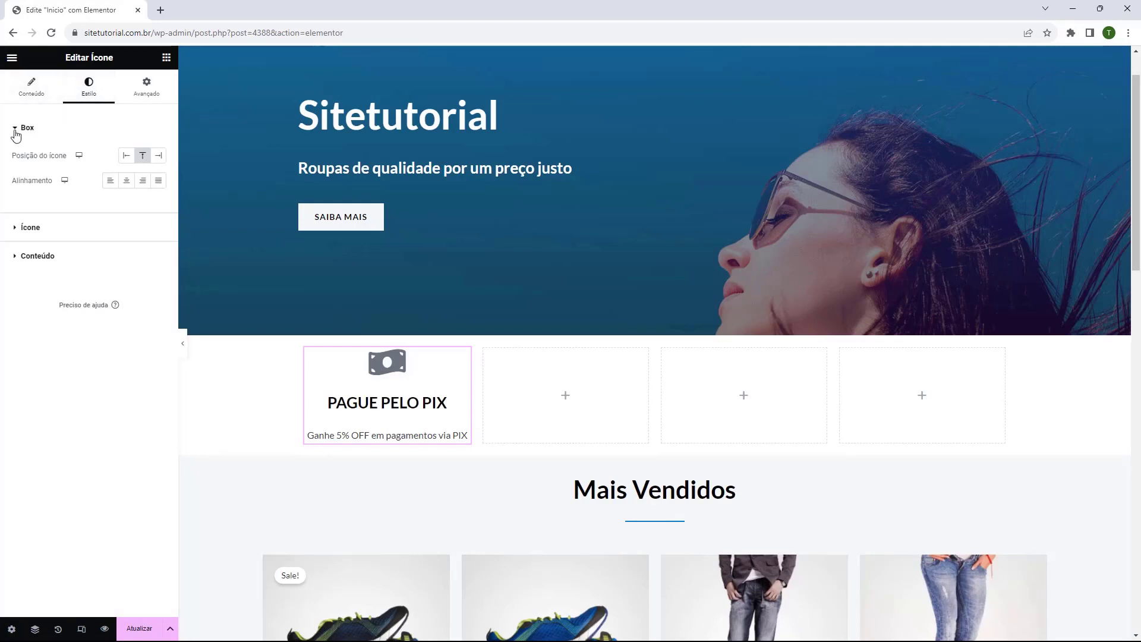
pyautogui.click(126, 156)
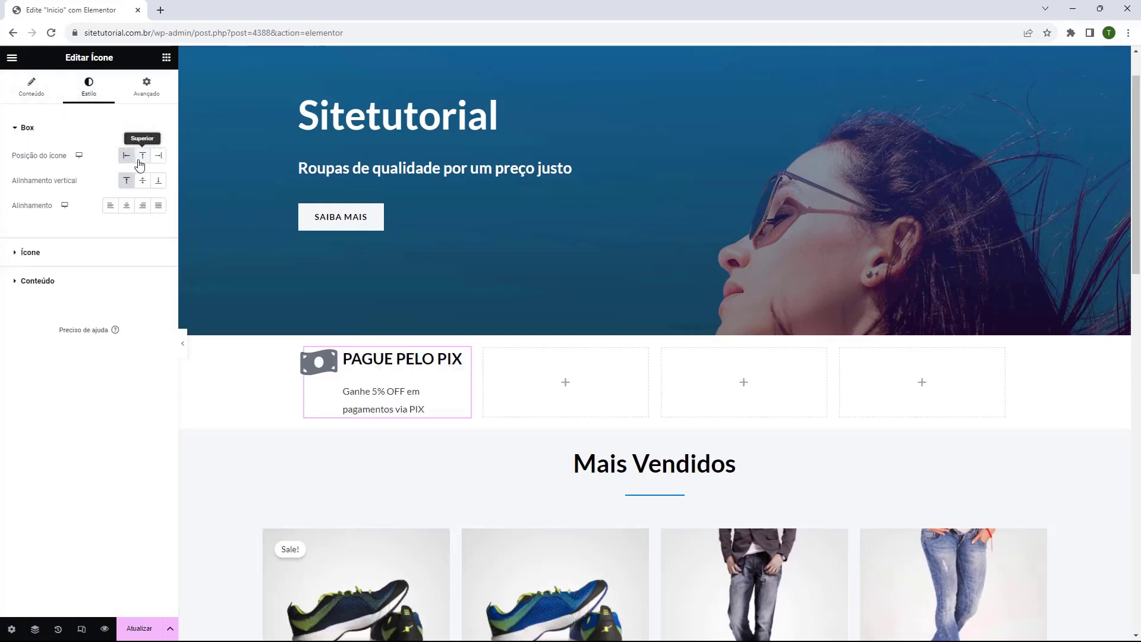
pyautogui.click(142, 156)
pyautogui.click(157, 156)
pyautogui.click(143, 156)
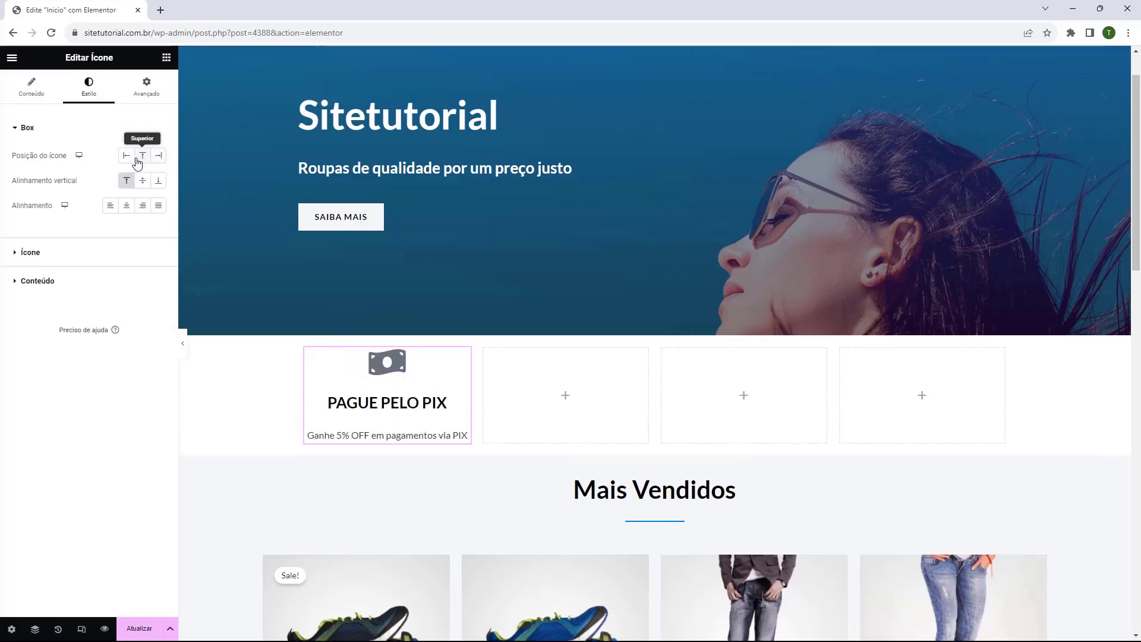
pyautogui.click(126, 156)
pyautogui.click(158, 181)
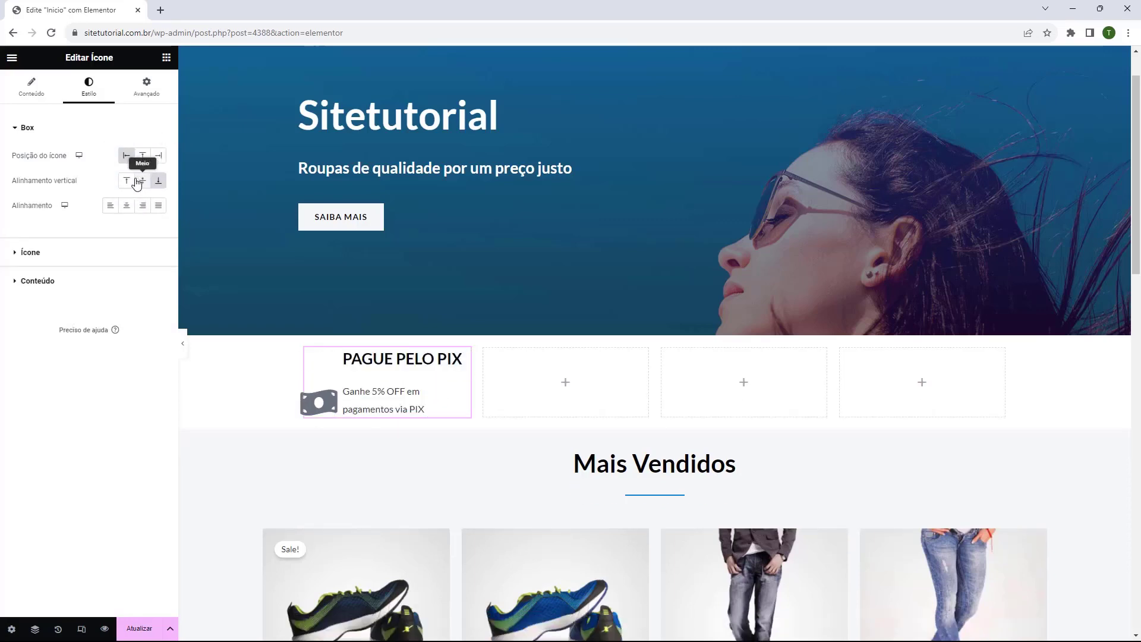
pyautogui.click(128, 181)
pyautogui.click(142, 155)
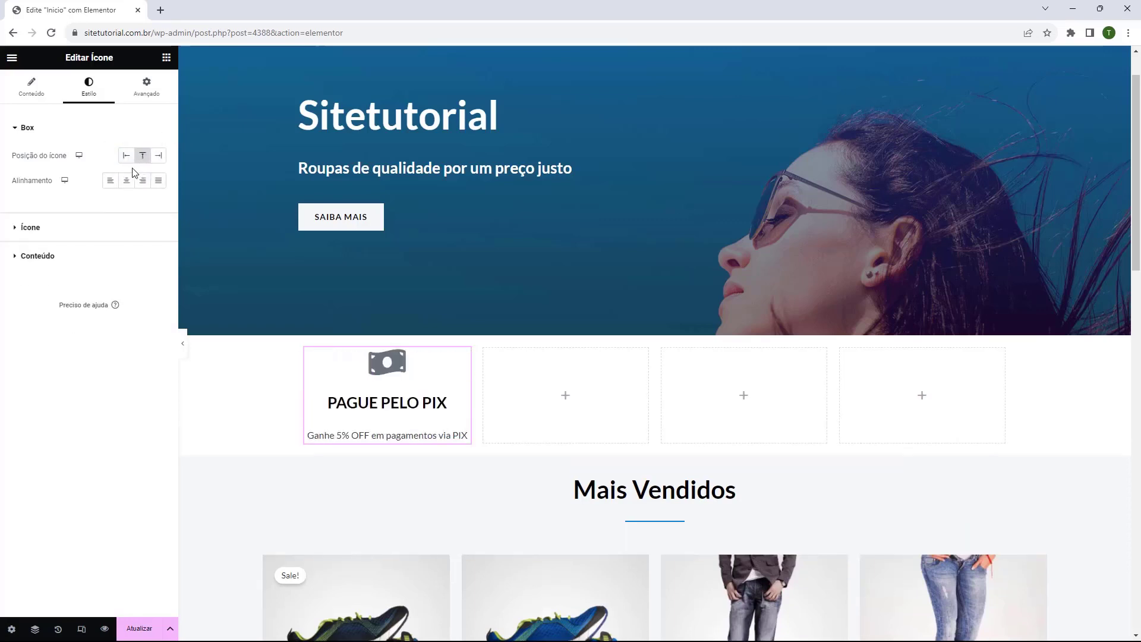
# Step: Compare the text alignments of the PAGUE PELO PIX box and set its alignment to centered
pyautogui.click(110, 180)
pyautogui.click(126, 181)
pyautogui.click(143, 181)
pyautogui.click(158, 180)
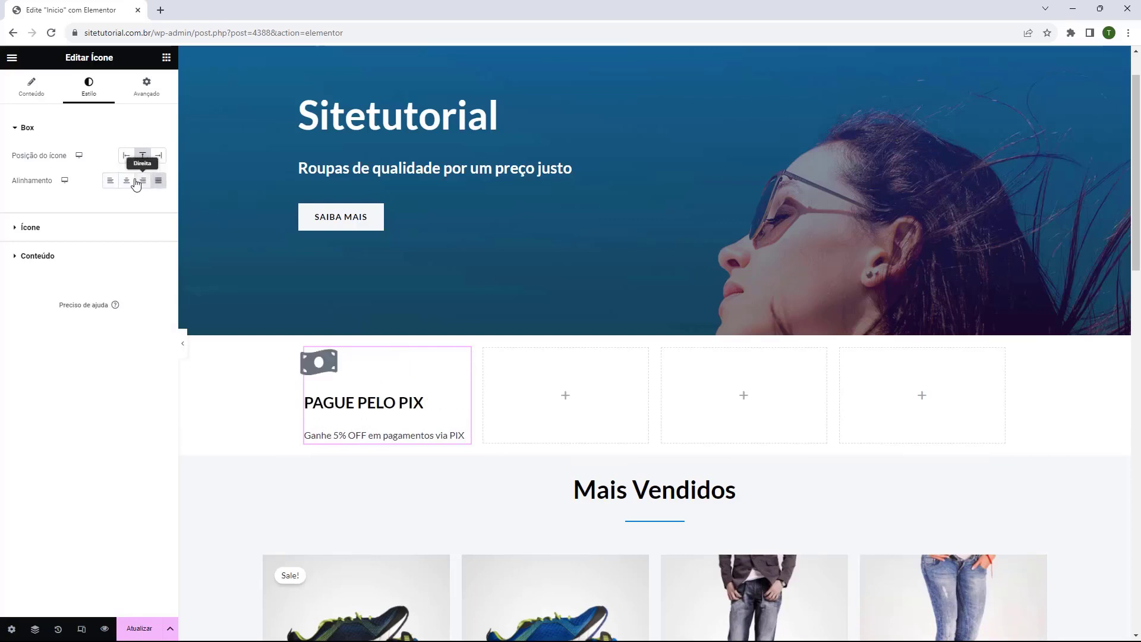
pyautogui.click(128, 181)
# Step: Reduce the spacing below the banknote icon to 0 px in its icon style settings
pyautogui.click(41, 229)
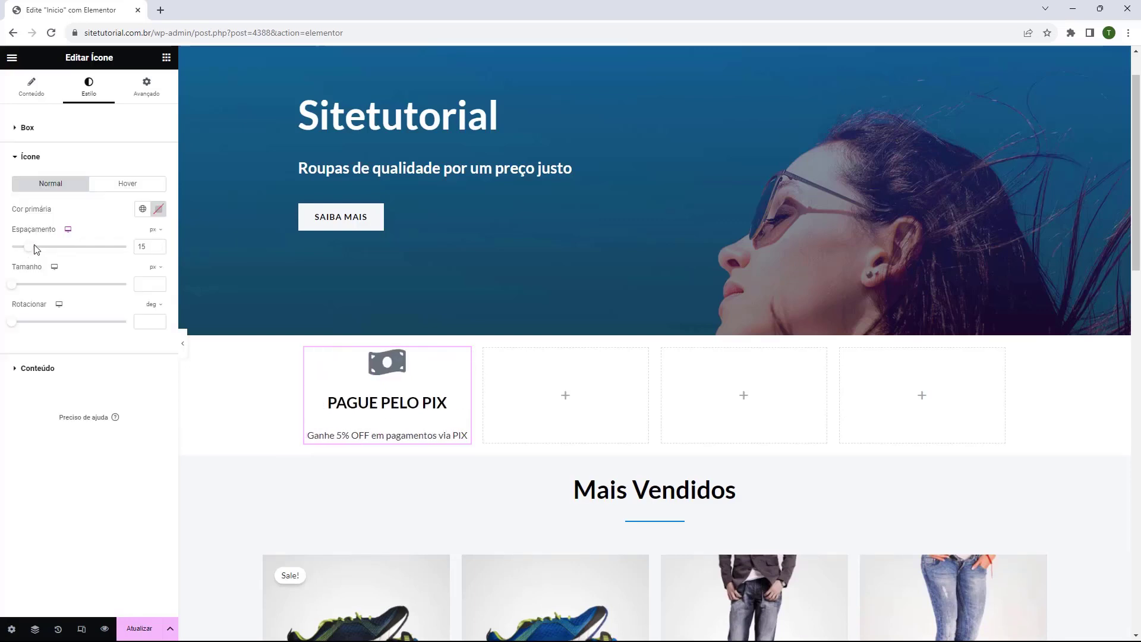
pyautogui.moveTo(32, 250); pyautogui.dragTo(29, 250)
pyautogui.moveTo(38, 250); pyautogui.dragTo(15, 247)
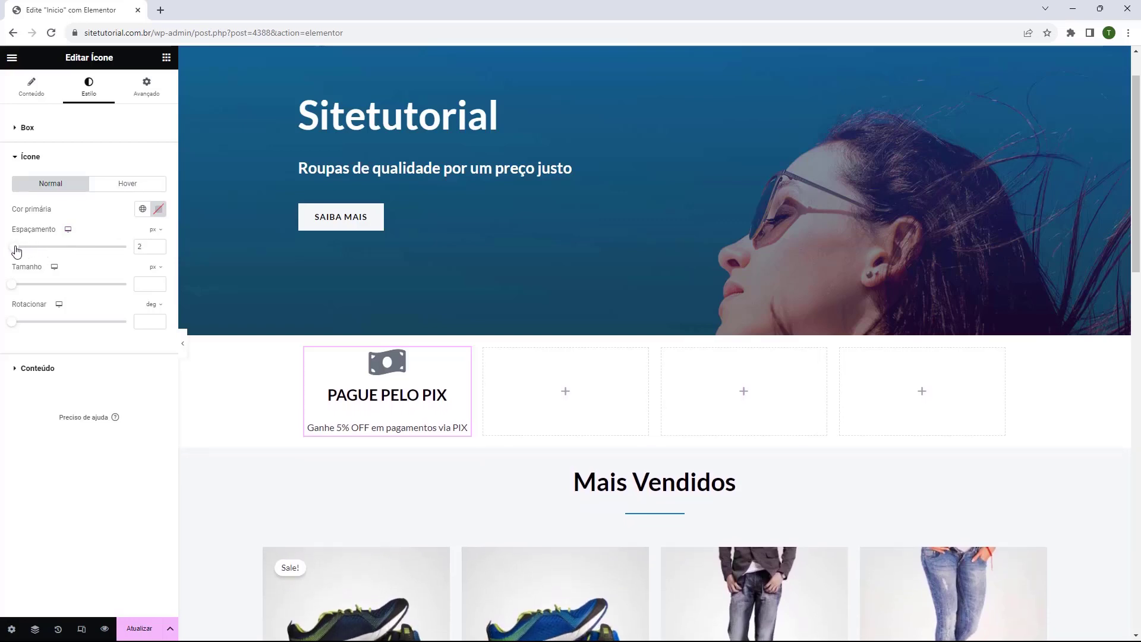
# Step: Set the banknote icon's primary color to black (#000000) and its size to 65 px, with 0 degrees of rotation
pyautogui.click(159, 209)
pyautogui.moveTo(163, 280); pyautogui.dragTo(226, 257)
pyautogui.moveTo(186, 355); pyautogui.dragTo(177, 354)
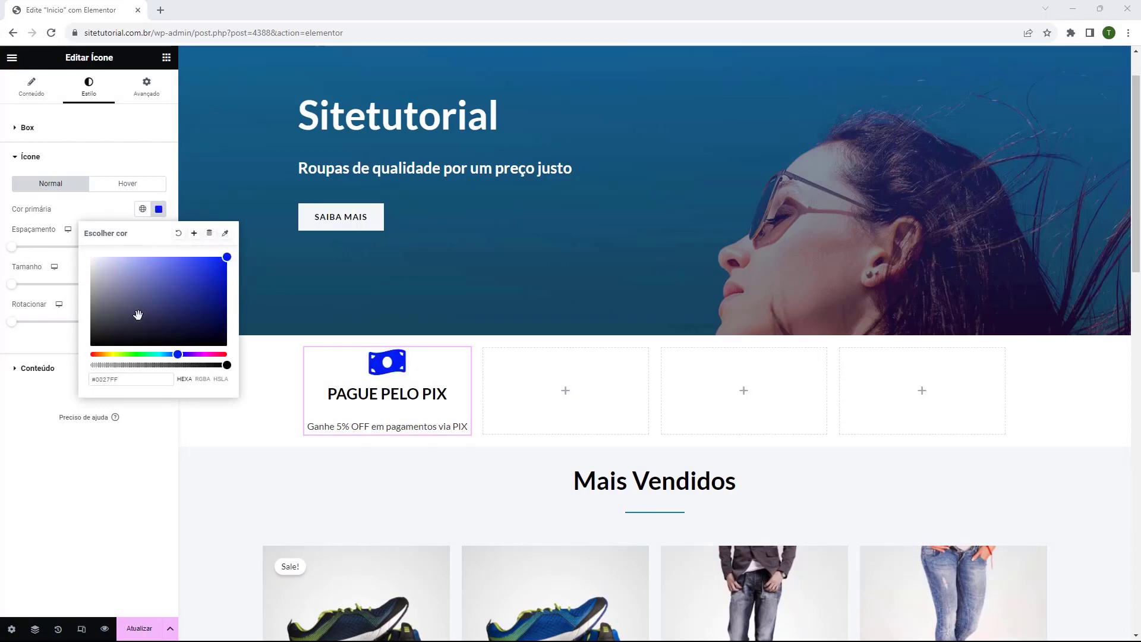
pyautogui.moveTo(138, 315); pyautogui.dragTo(75, 365)
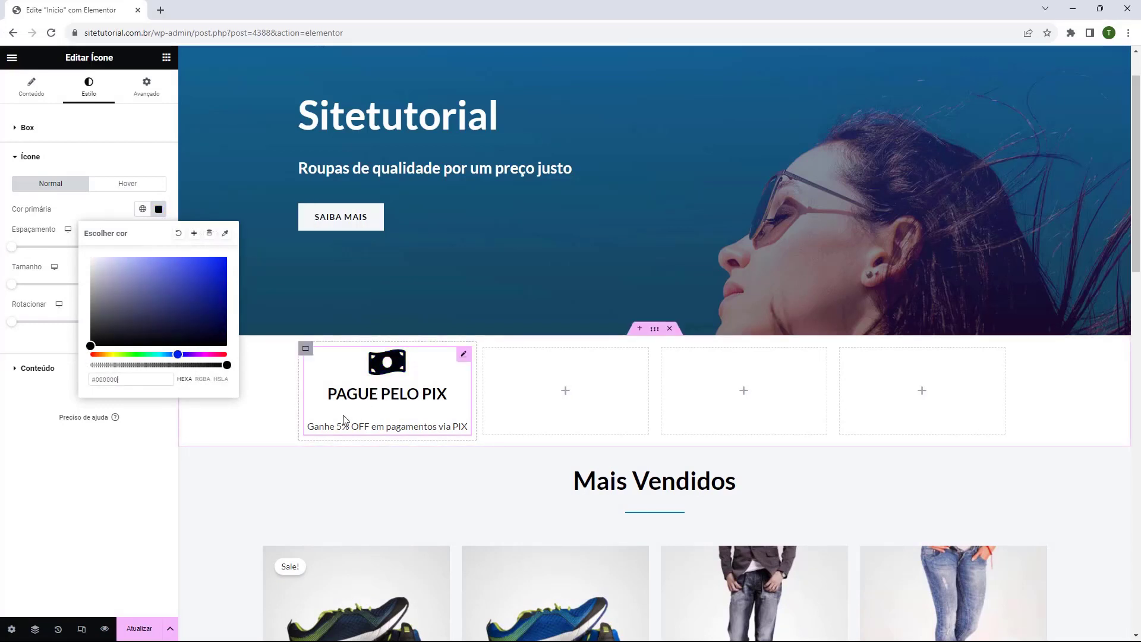
pyautogui.moveTo(11, 285); pyautogui.dragTo(12, 324)
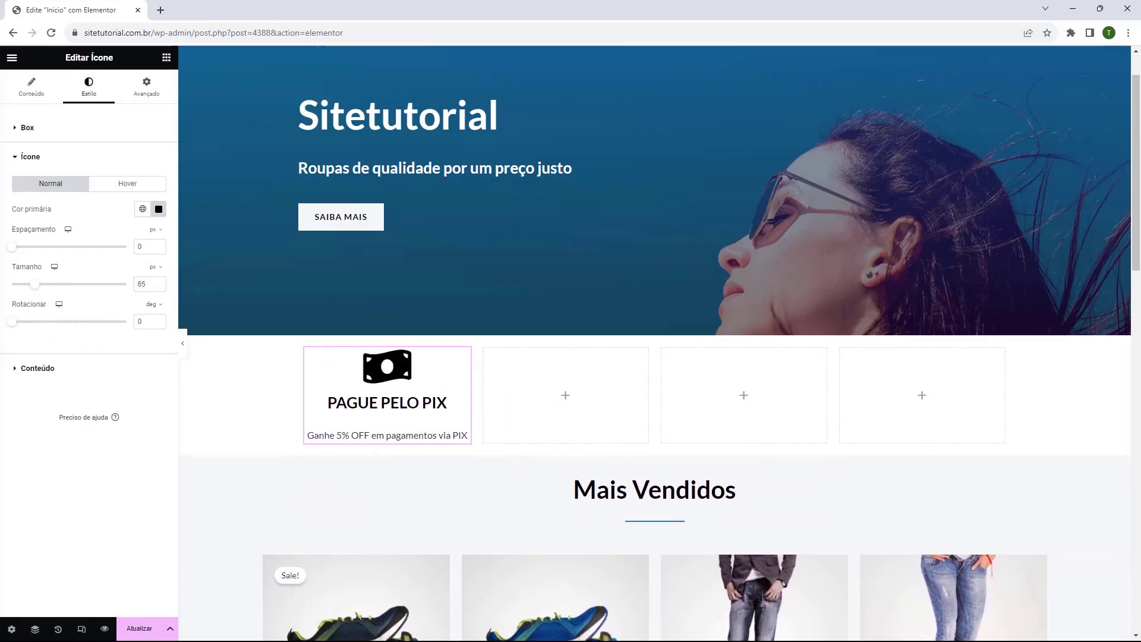
# Step: Set the PAGUE PELO PIX title's spacing to 0 and the banknote icon's size to 54 px
pyautogui.click(59, 370)
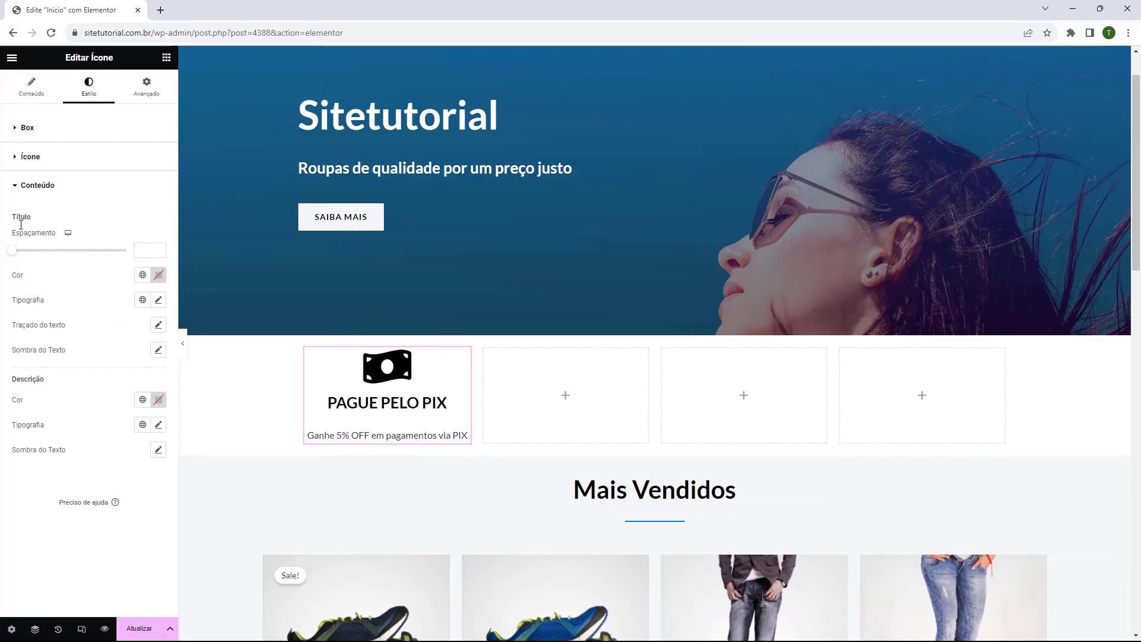
pyautogui.click(13, 255)
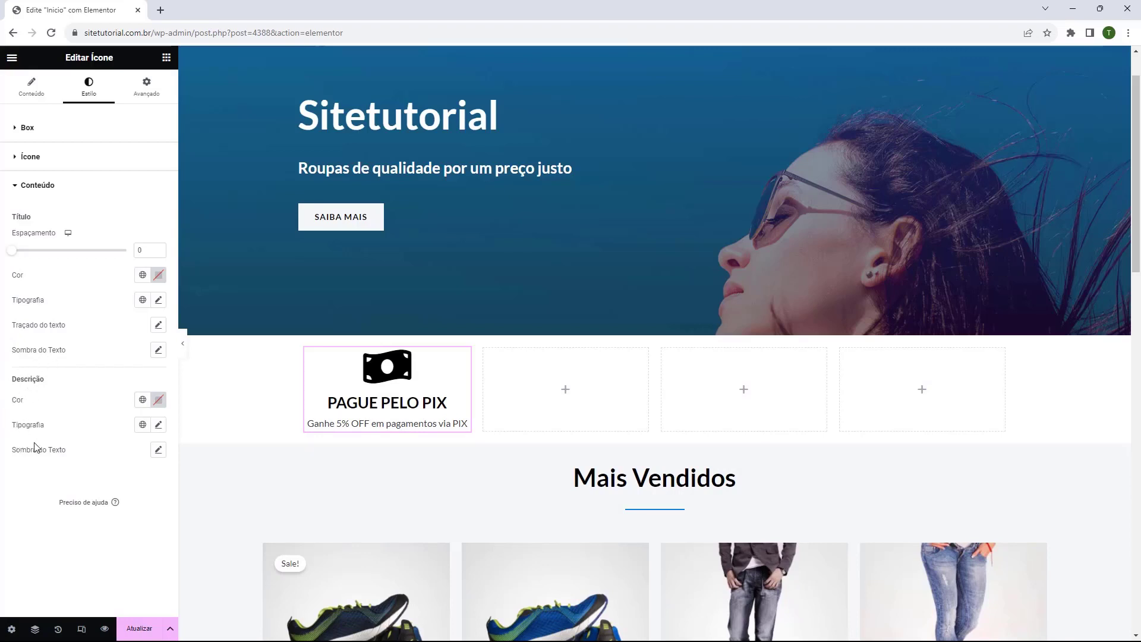
pyautogui.click(41, 170)
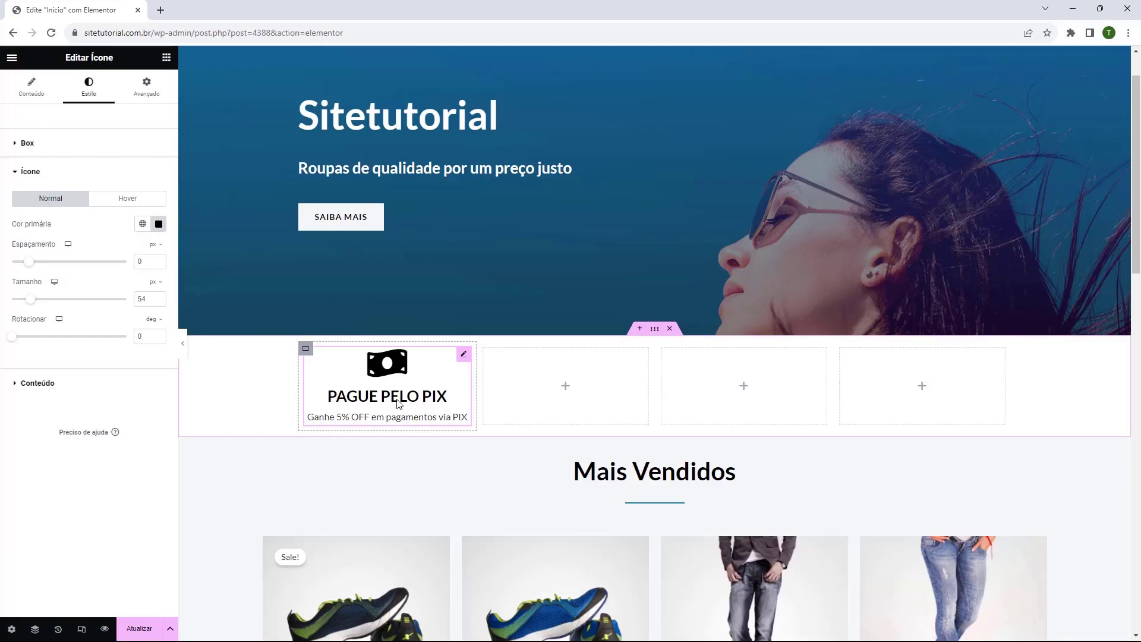
# Step: Duplicate the PAGUE PELO PIX box and move the copy into the empty second column
pyautogui.rightClick(464, 362)
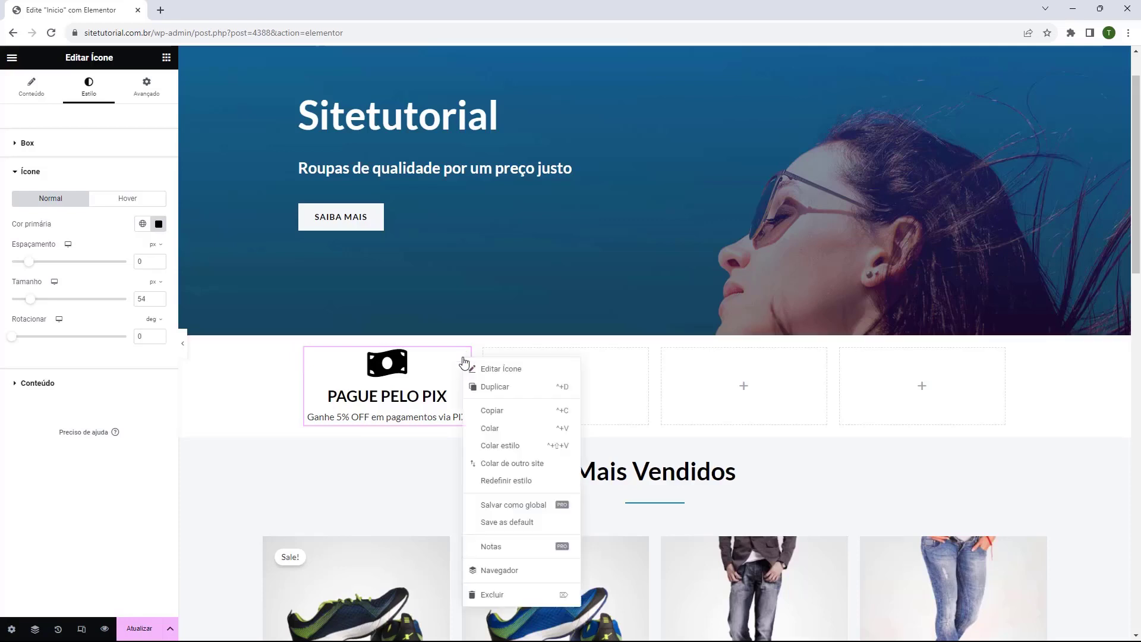
pyautogui.click(483, 389)
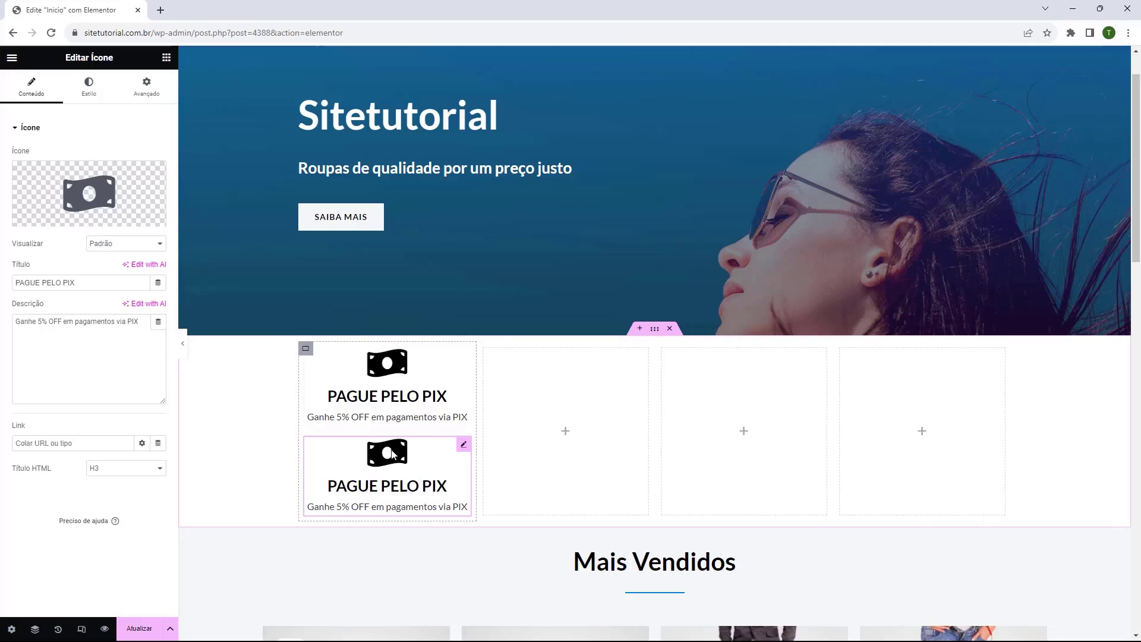
pyautogui.moveTo(463, 453)
pyautogui.mouseDown()
pyautogui.moveTo(448, 447)
pyautogui.moveTo(455, 458)
pyautogui.moveTo(579, 419)
pyautogui.mouseUp()
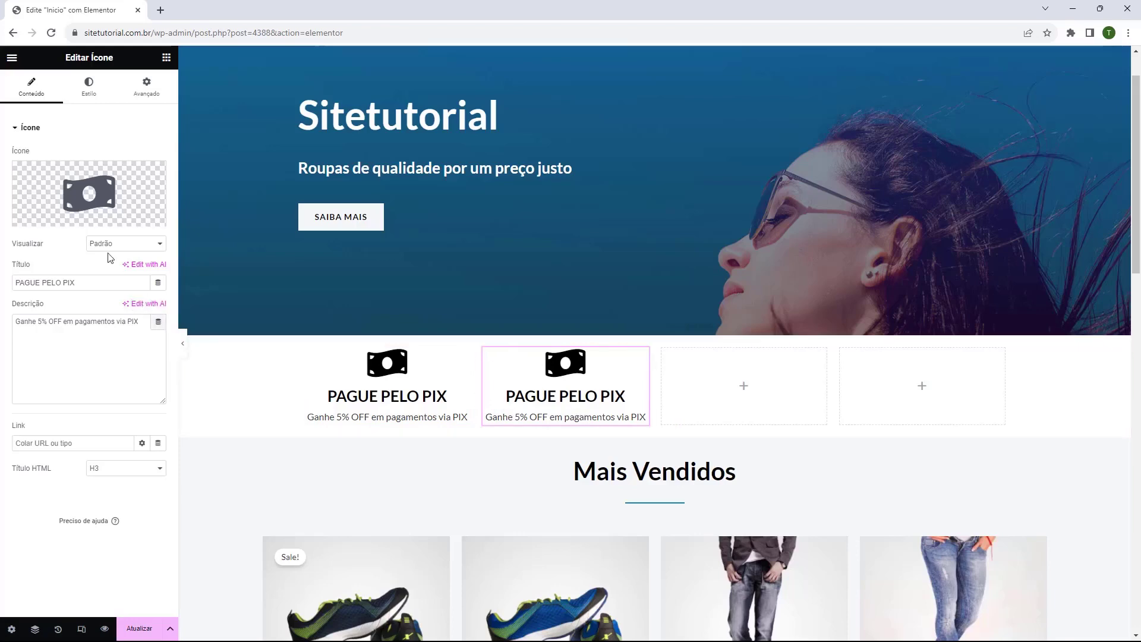
# Step: Give the second column's box a solid credit card icon, the title PARCELAMENTO and the description "Pague em até 12x sem Juros"
pyautogui.click(91, 198)
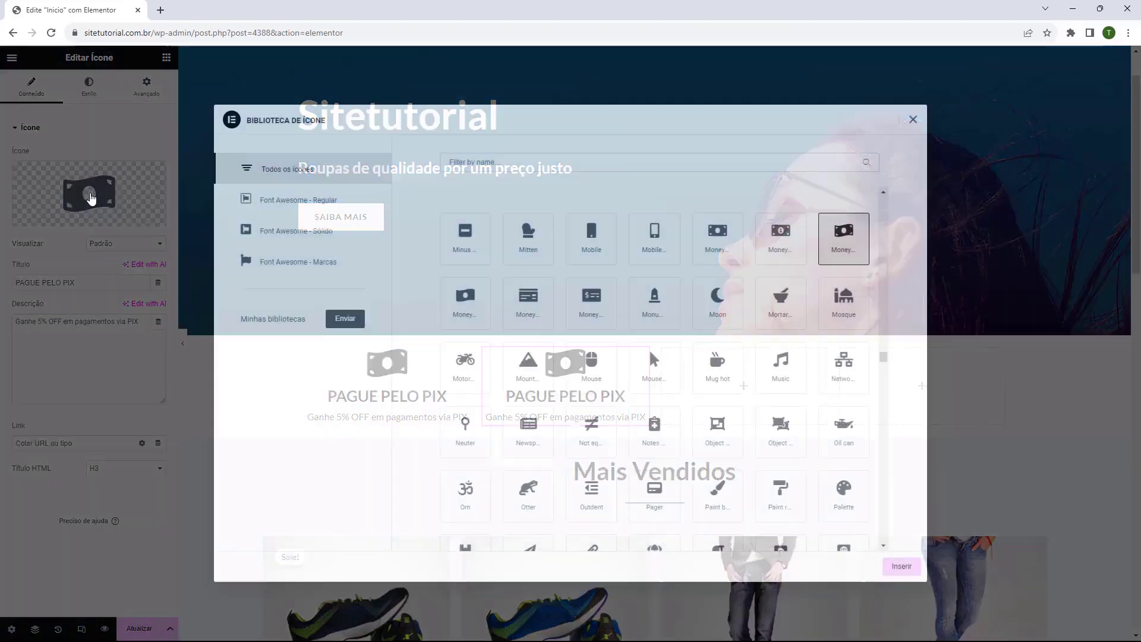
pyautogui.click(516, 164)
pyautogui.write('cas')
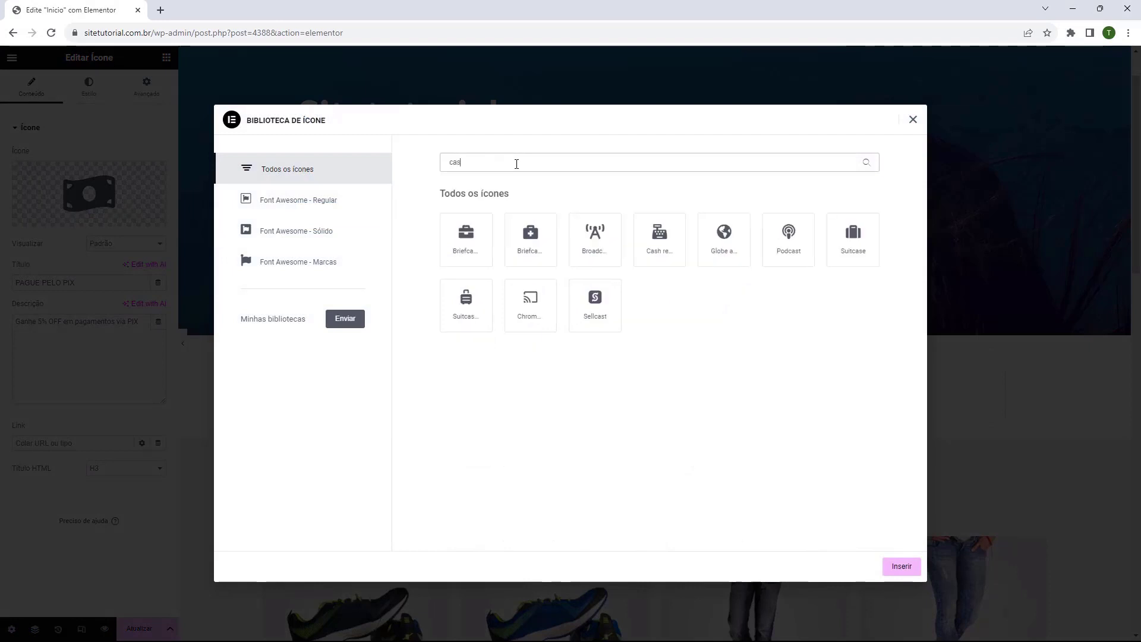
pyautogui.press('BackSpace')
pyautogui.write('rd')
pyautogui.click(722, 246)
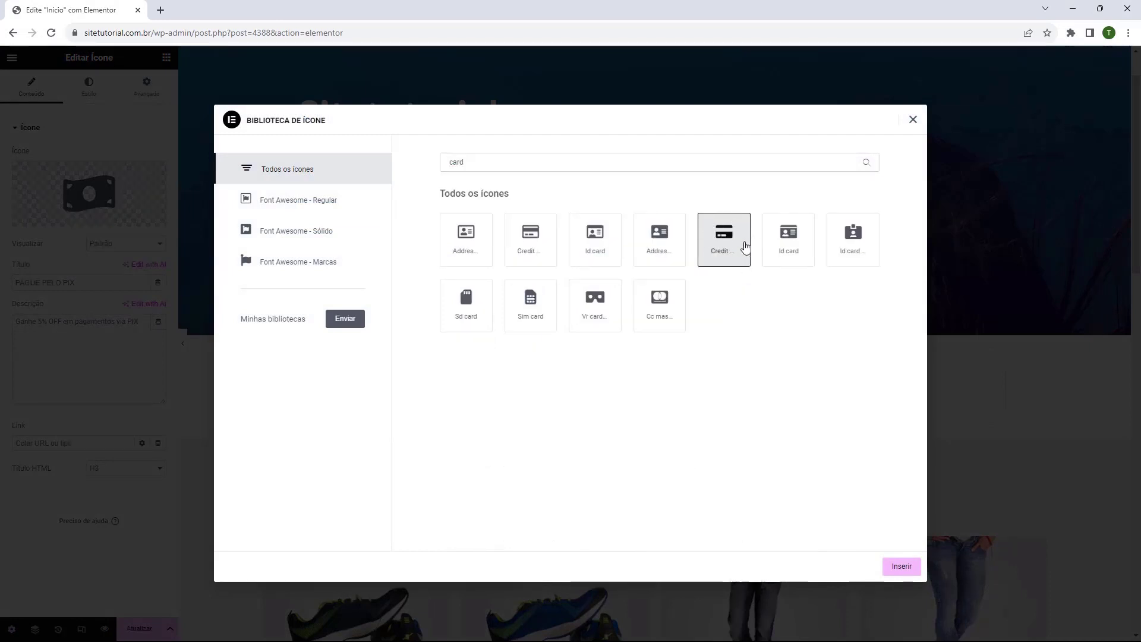
pyautogui.click(902, 566)
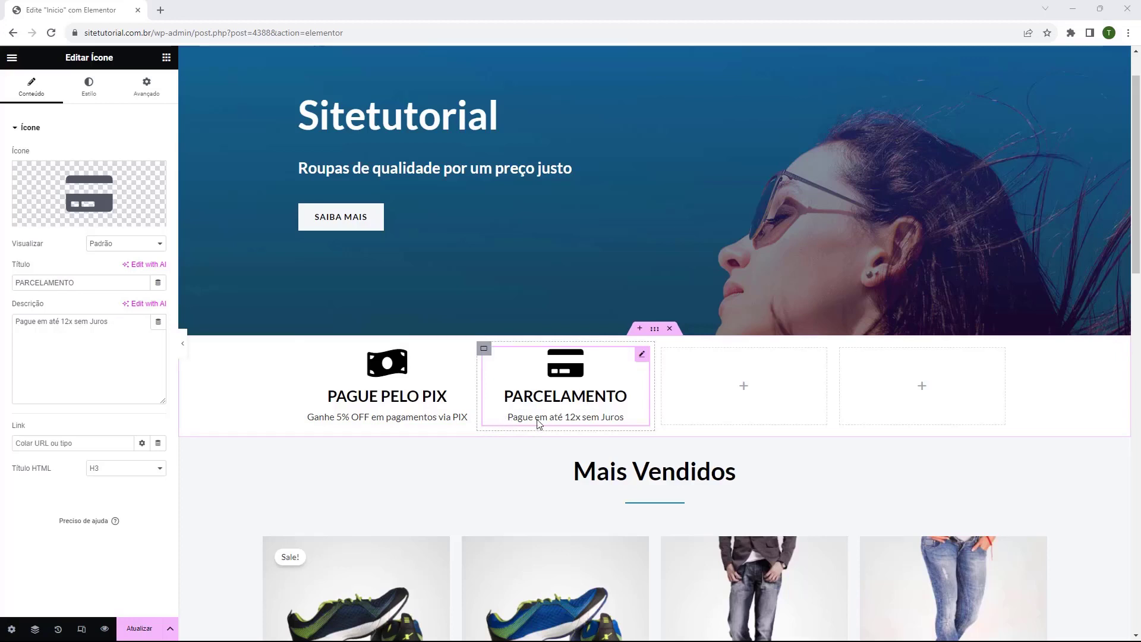
# Step: Duplicate the PARCELAMENTO box and move the copy into the empty third column
pyautogui.rightClick(641, 370)
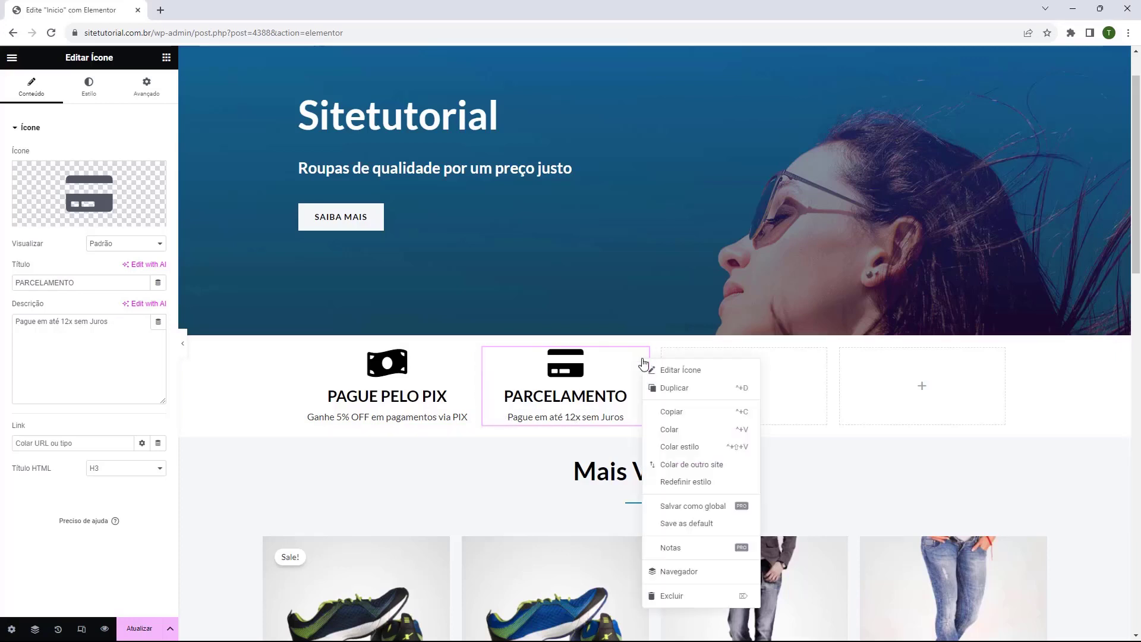
pyautogui.click(665, 392)
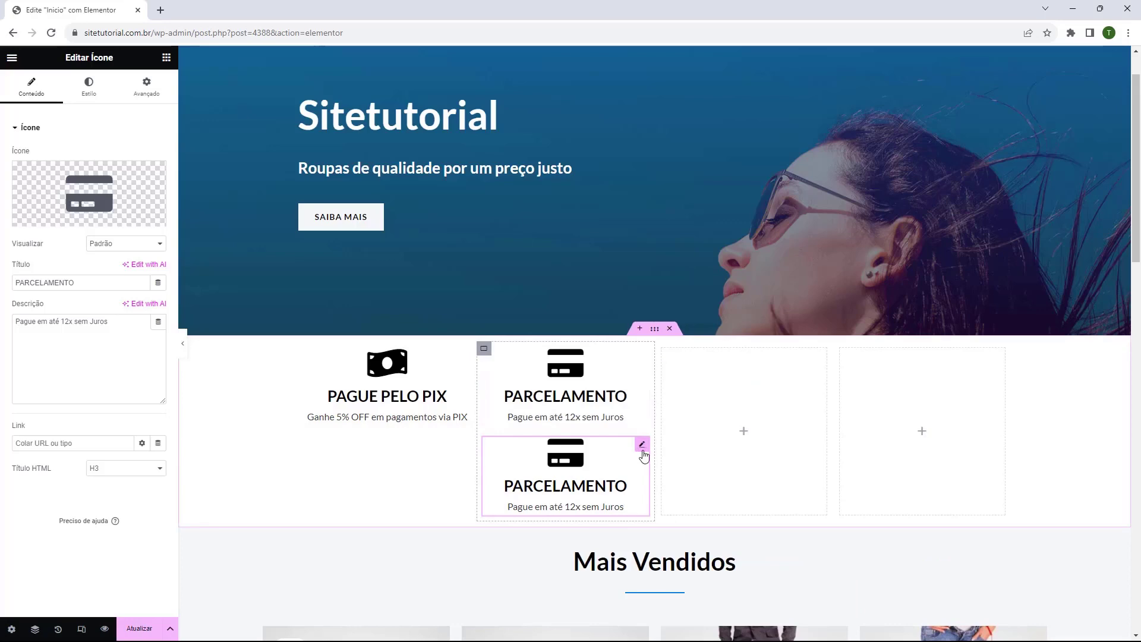
pyautogui.moveTo(643, 455); pyautogui.dragTo(747, 405)
# Step: Give the third column's box a cart-with-arrow icon, the title TROCA GRÁTIS and the description "Troca em até 30 dias"
pyautogui.click(82, 199)
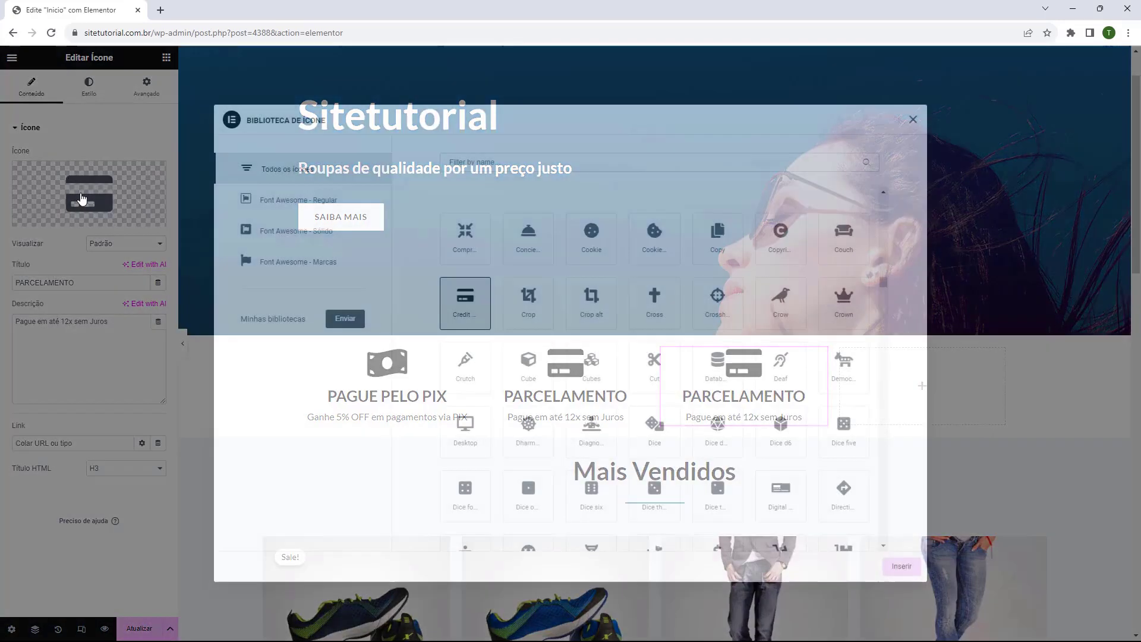
pyautogui.write('arrow')
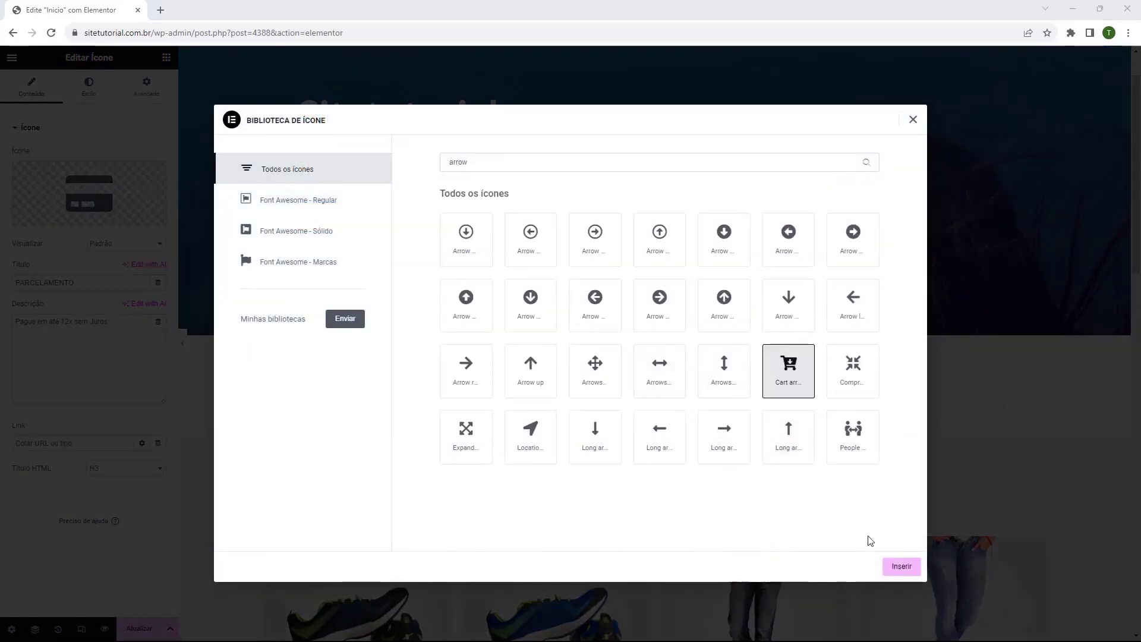
pyautogui.click(894, 568)
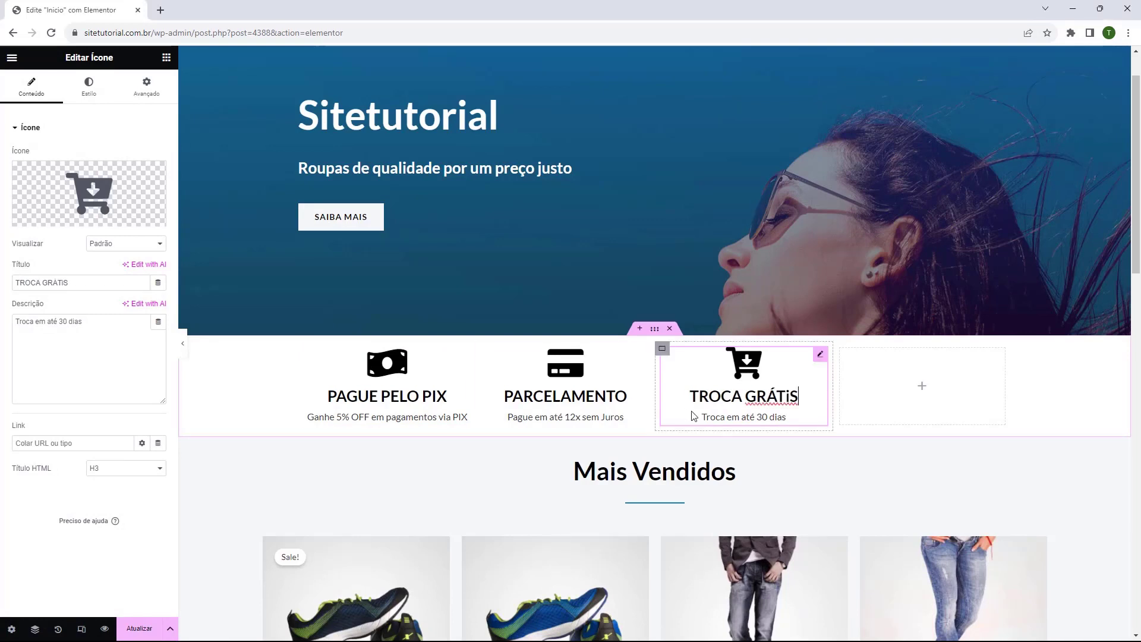
pyautogui.press('BackSpace')
pyautogui.write('I')
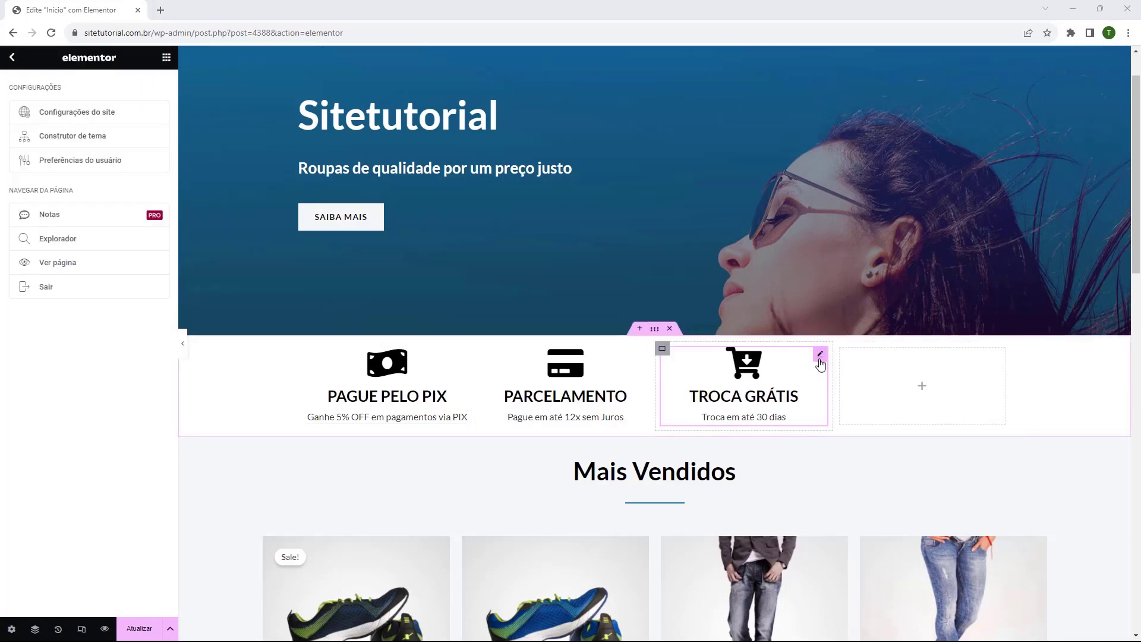
# Step: Duplicate the TROCA GRÁTIS box and move the copy into the empty fourth column
pyautogui.rightClick(821, 363)
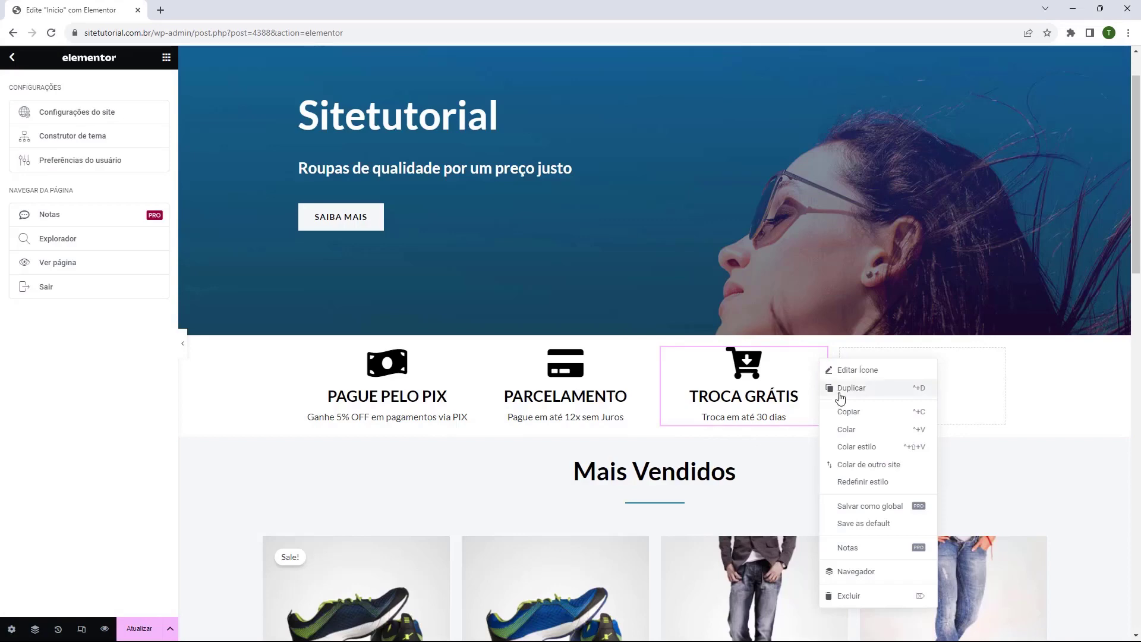
pyautogui.click(840, 391)
pyautogui.moveTo(828, 448); pyautogui.dragTo(918, 416)
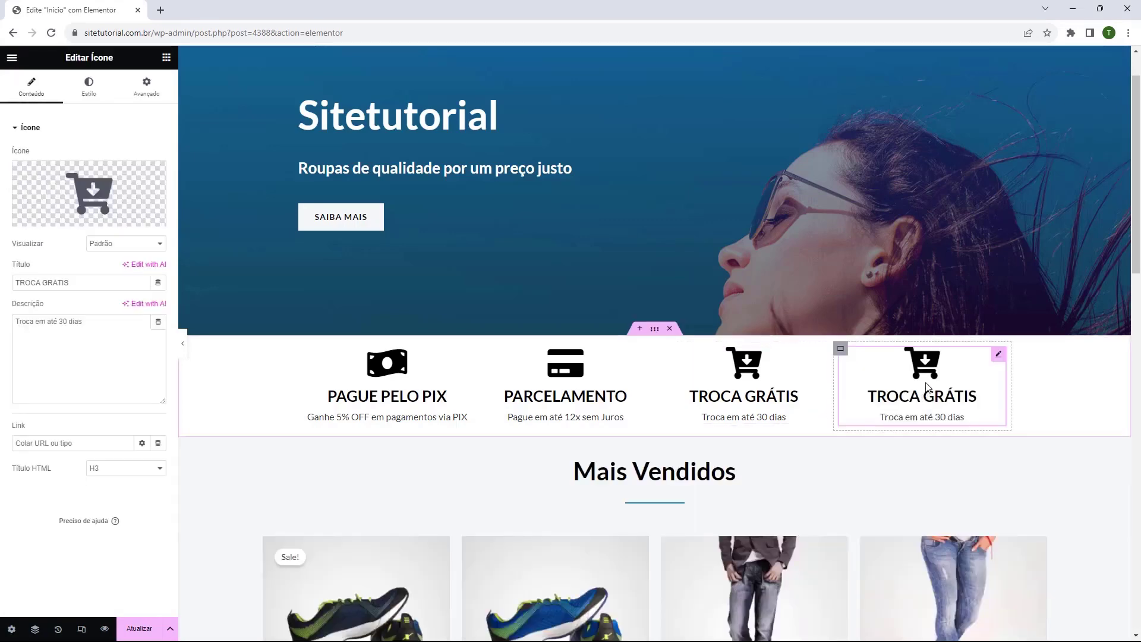
# Step: Give the fourth column's box the Dolly icon, the title FRETE GRÁTIS and the description "Frete grátis para todo o Brasil"
pyautogui.click(101, 197)
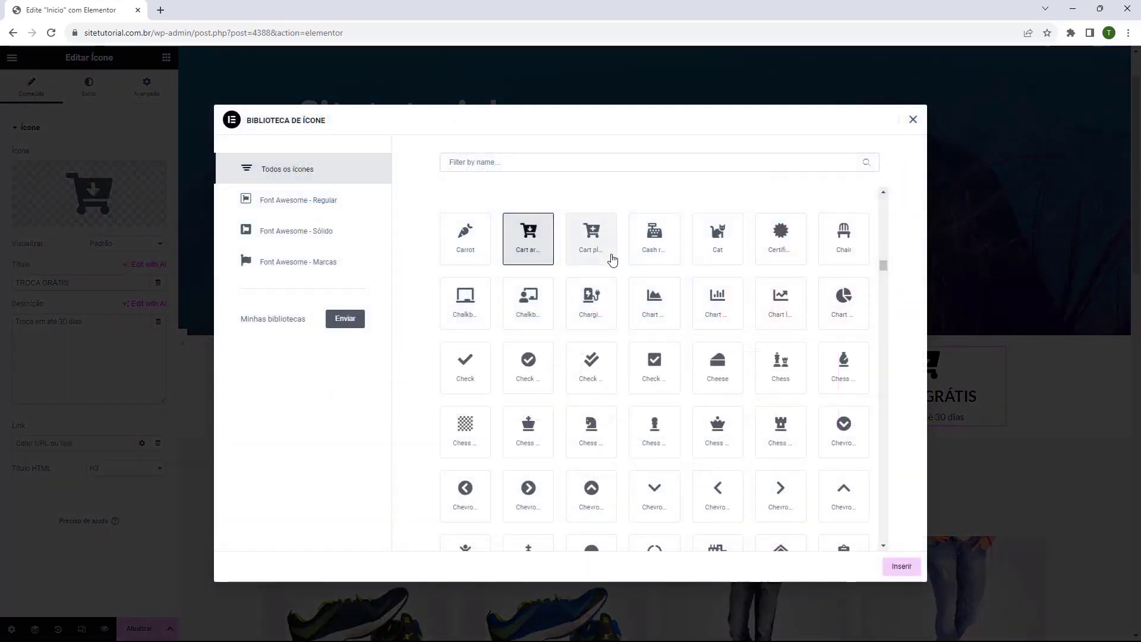
pyautogui.scroll(-15, 594, 357)
pyautogui.click(549, 467)
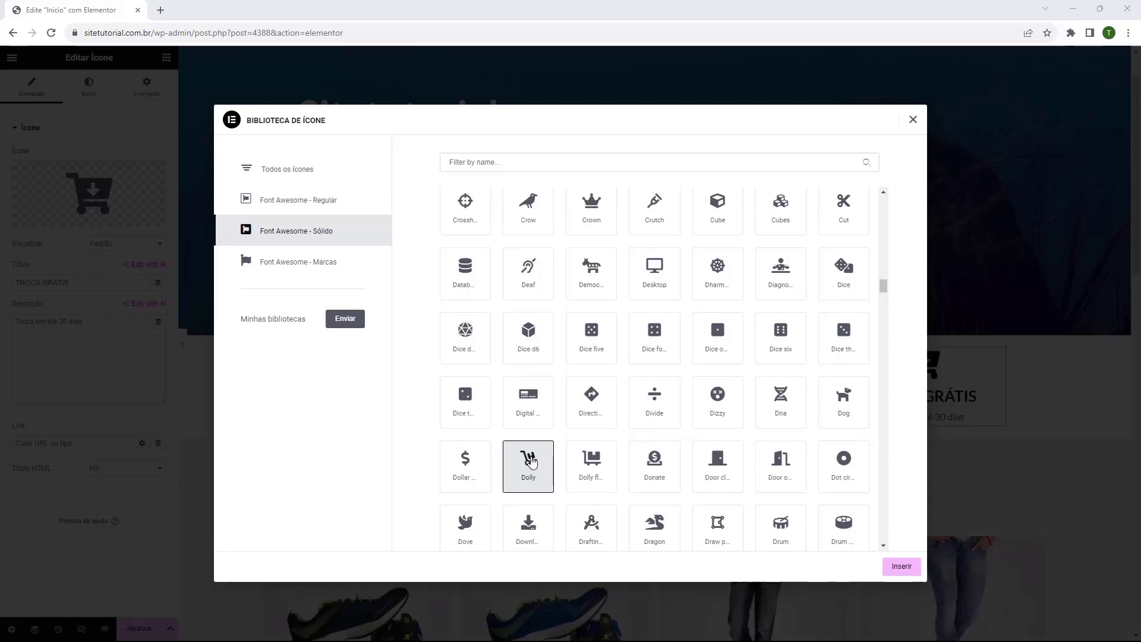
pyautogui.click(900, 565)
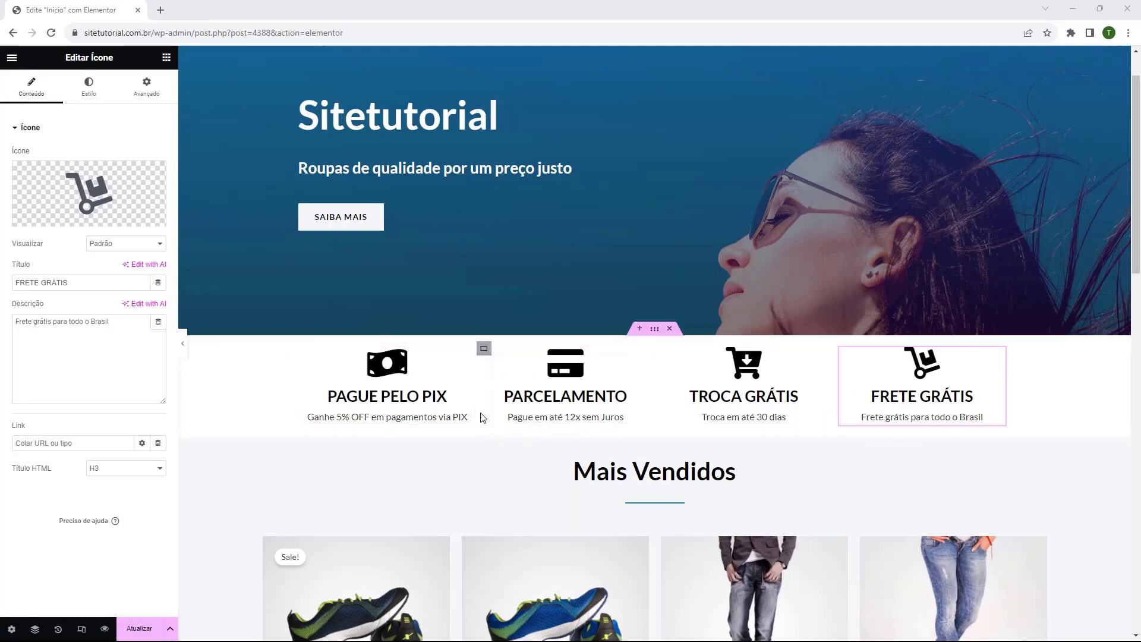
# Step: Review the four benefit boxes, the Mais Vendidos products and the category banners on the page
pyautogui.click(595, 395)
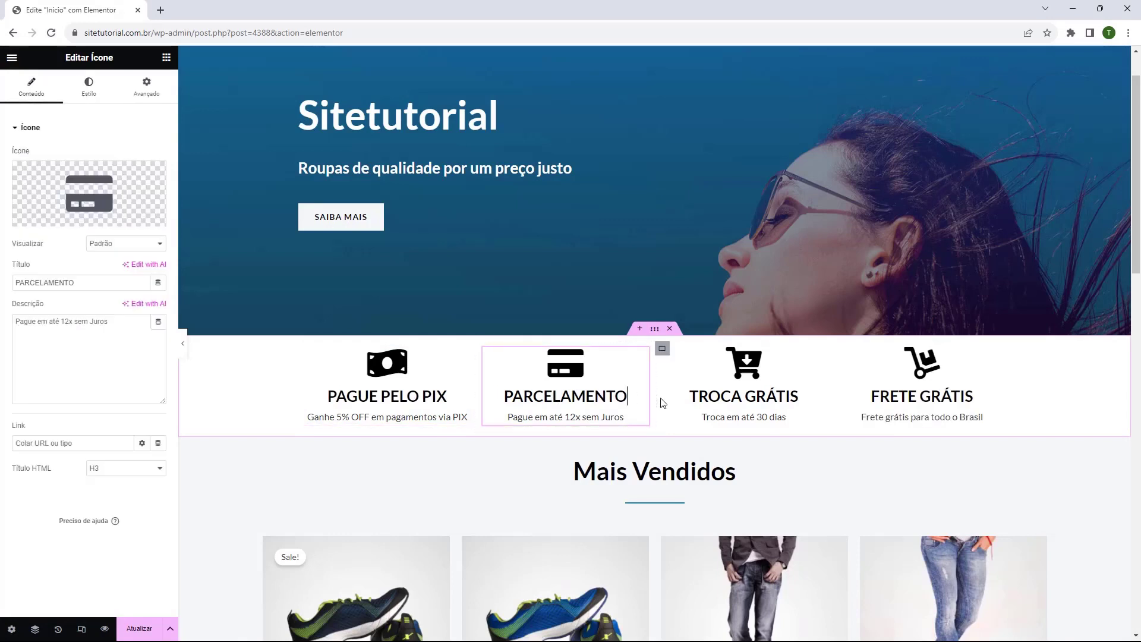
pyautogui.click(829, 393)
pyautogui.click(924, 396)
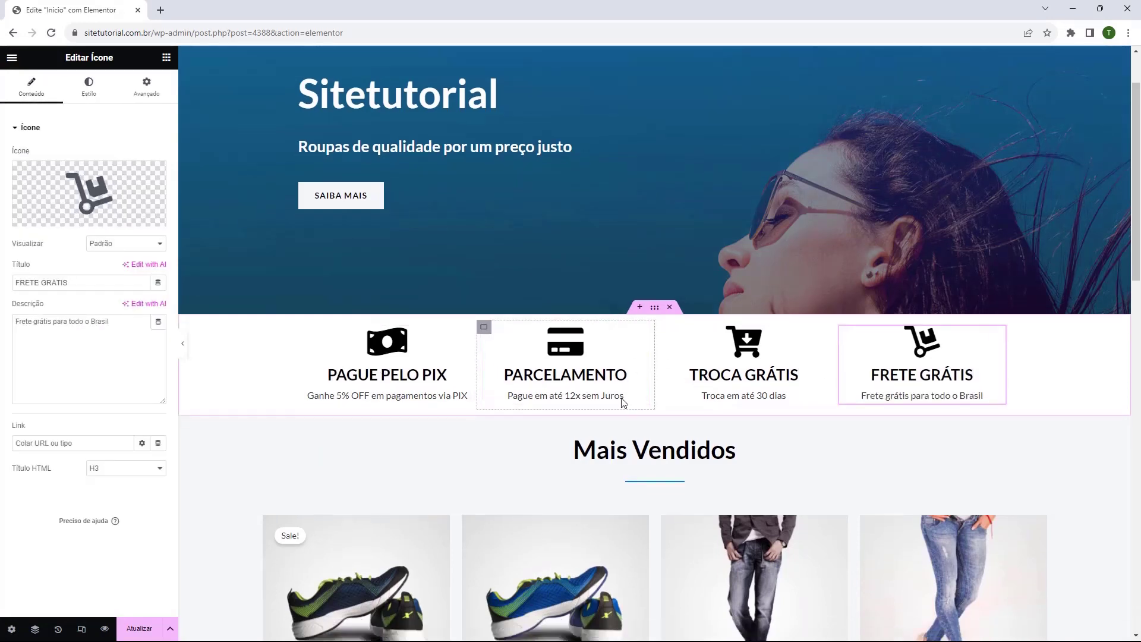
pyautogui.scroll(-5, 511, 344)
pyautogui.scroll(-7, 521, 264)
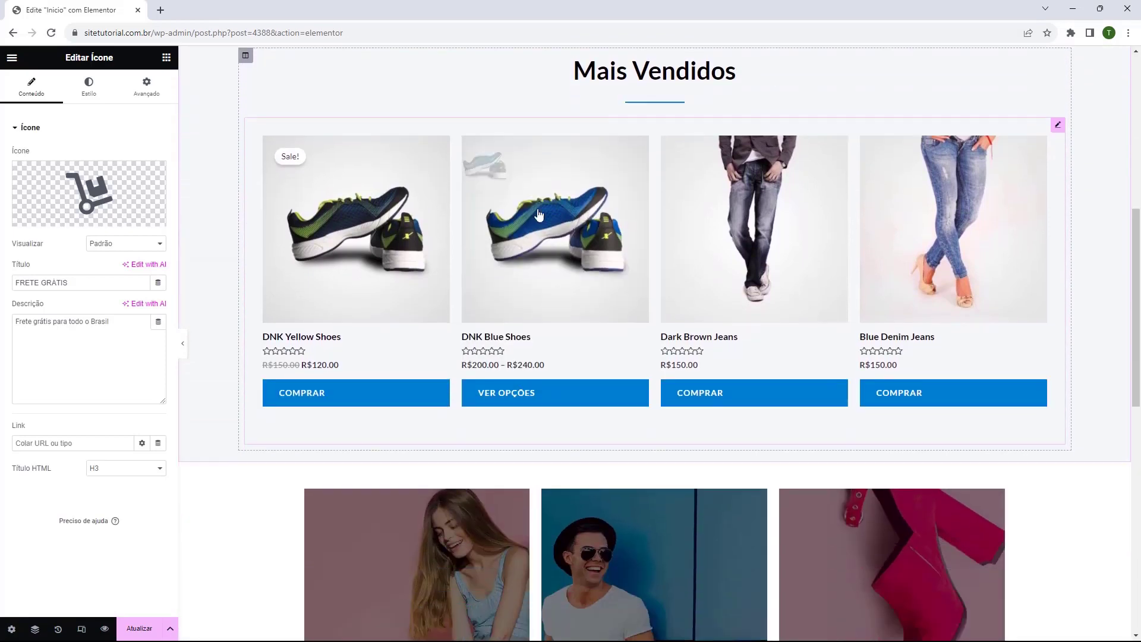
pyautogui.scroll(-1, 667, 388)
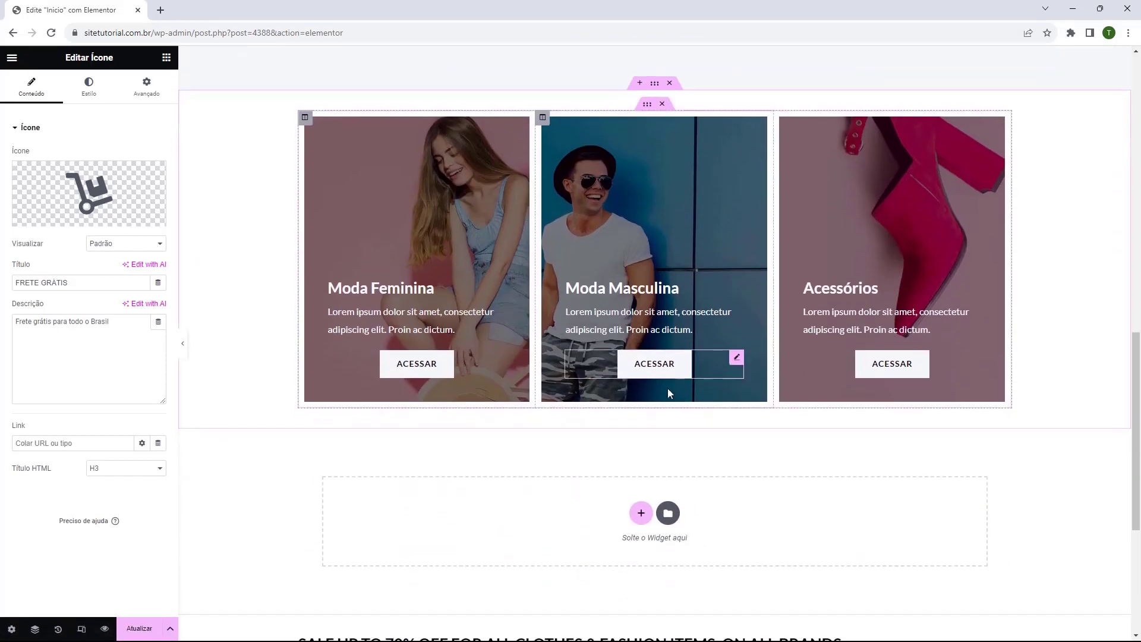
pyautogui.scroll(3, 683, 321)
pyautogui.scroll(8, 663, 359)
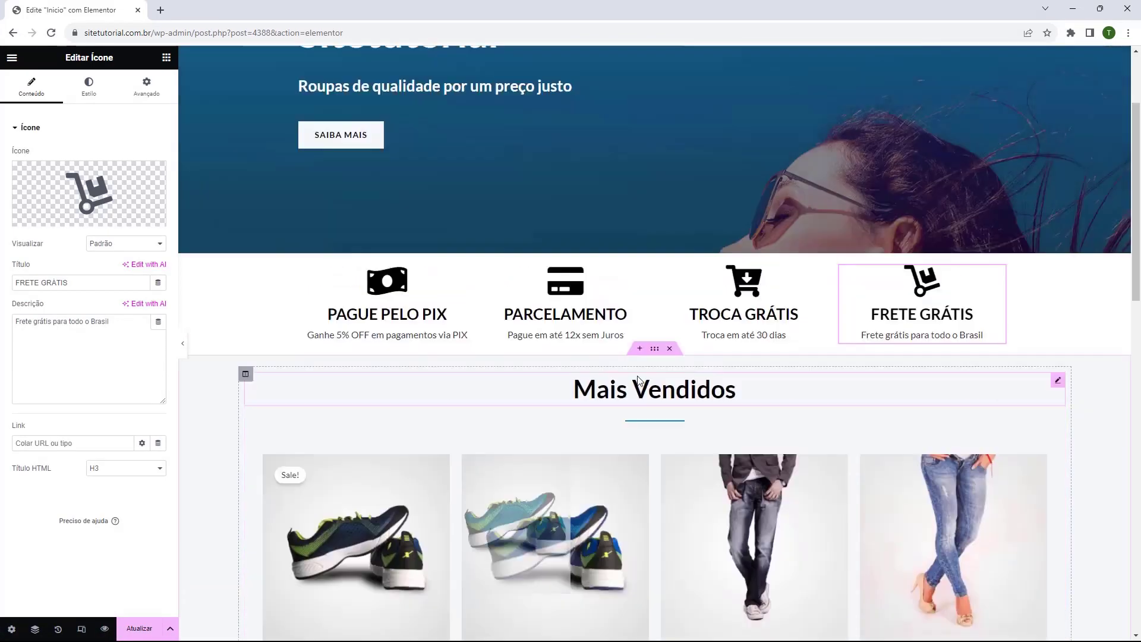
pyautogui.scroll(-8, 596, 372)
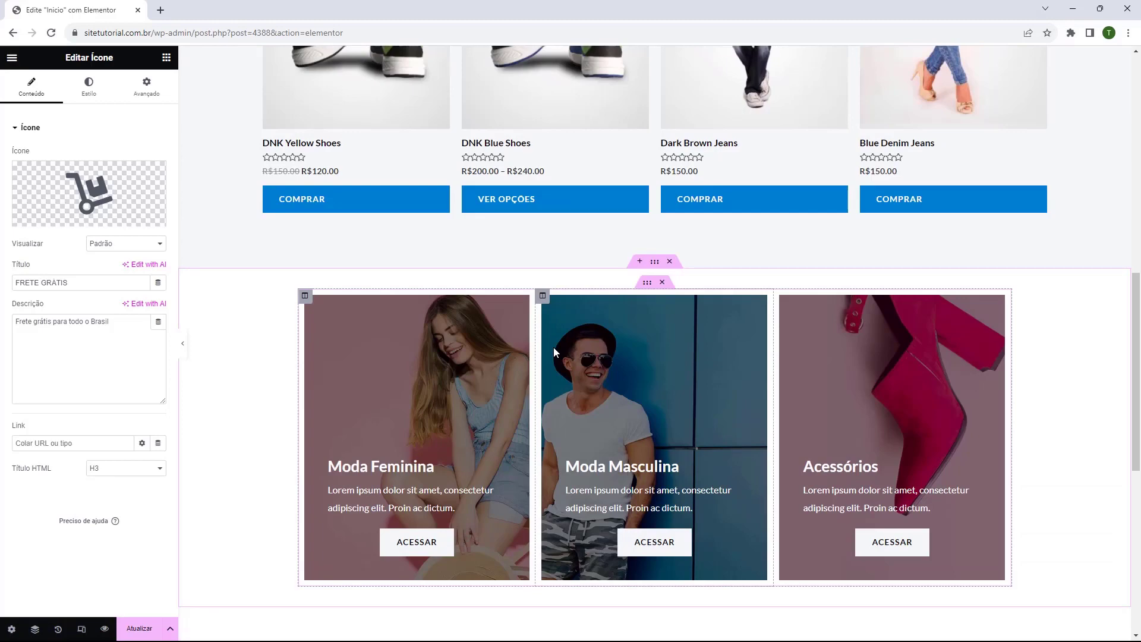
pyautogui.scroll(4, 554, 352)
pyautogui.scroll(-1, 642, 356)
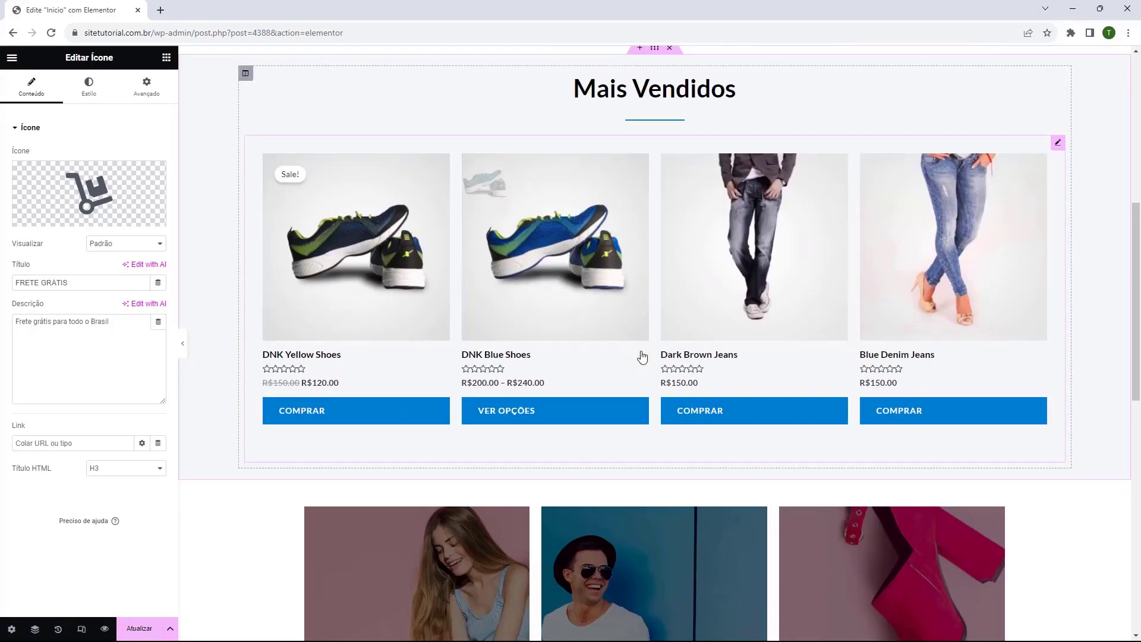
# Step: Add a single-column container below the category banners and place a heading widget with a button widget under it
pyautogui.scroll(-7, 642, 356)
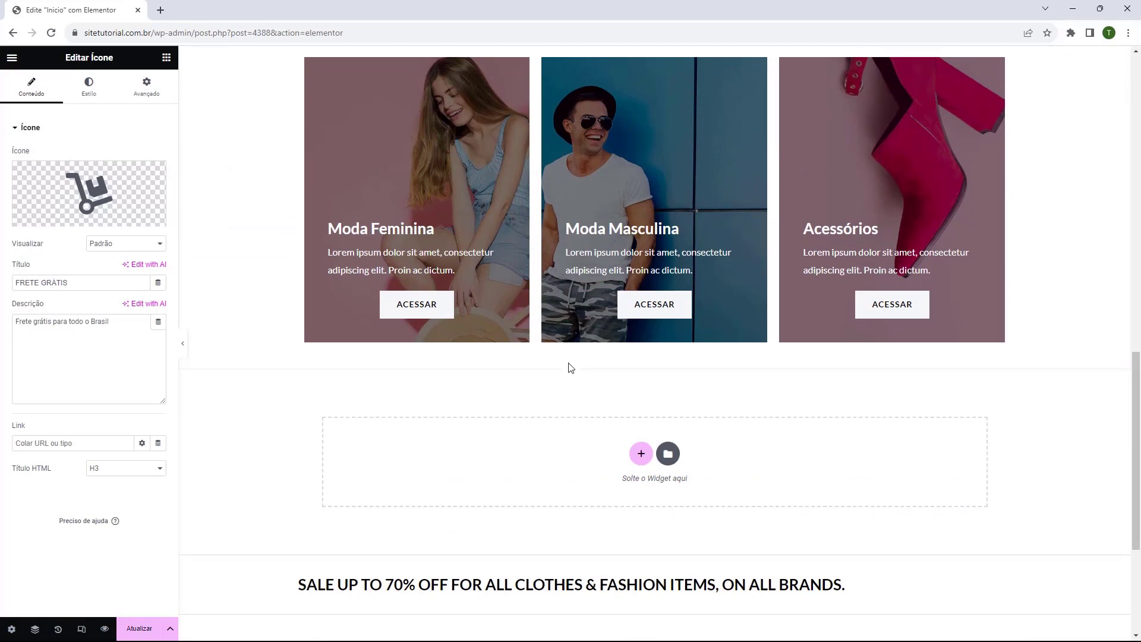
pyautogui.scroll(-1, 636, 398)
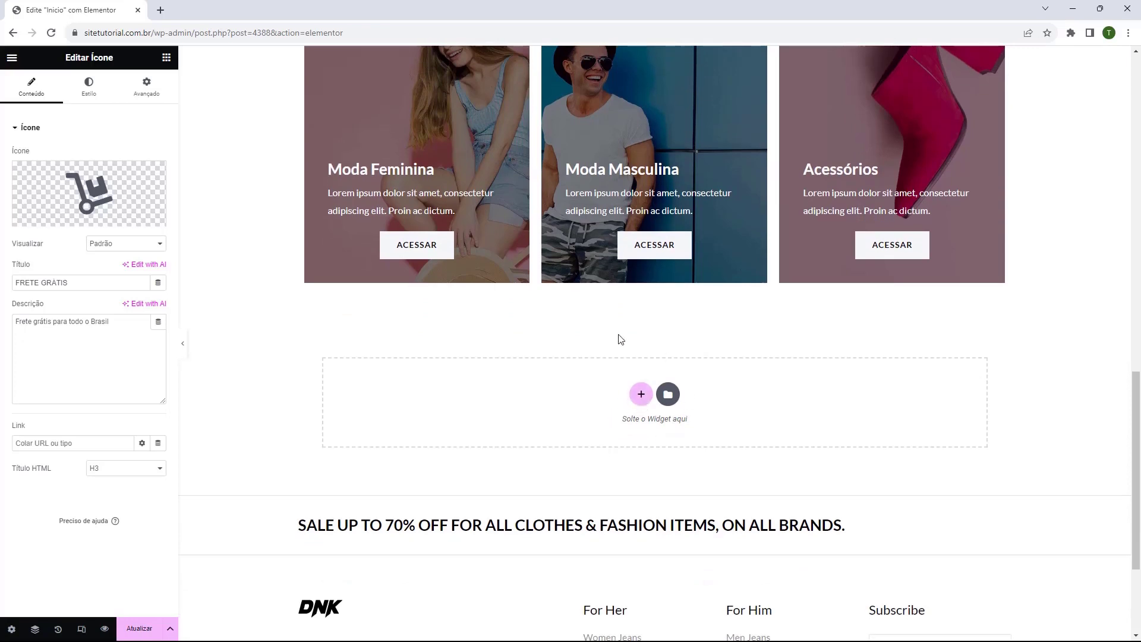
pyautogui.click(640, 394)
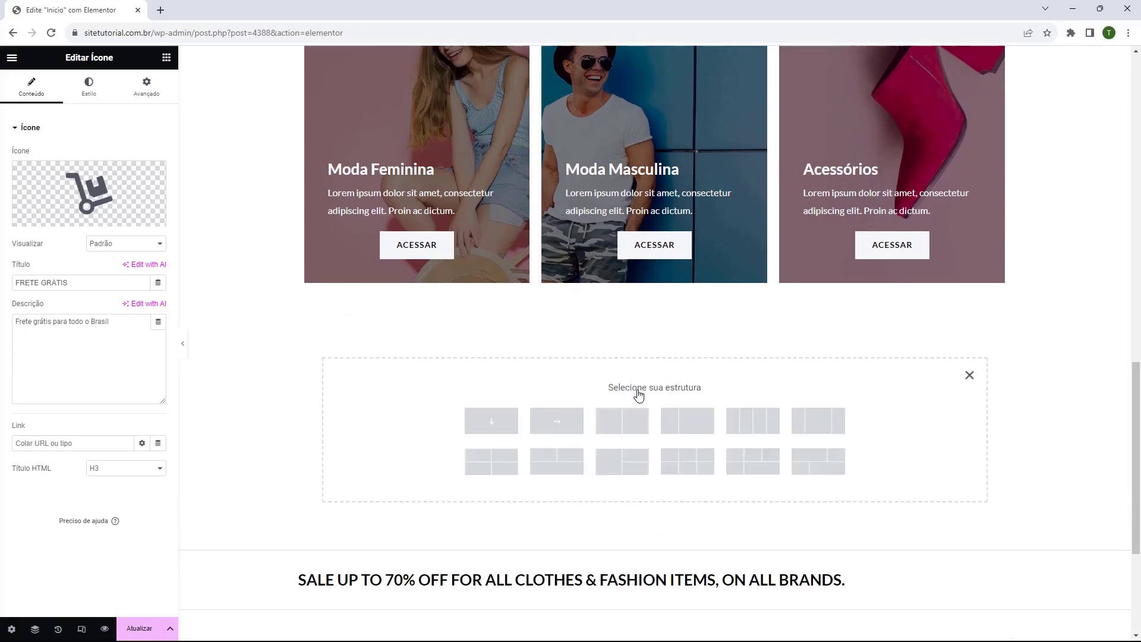
pyautogui.click(491, 422)
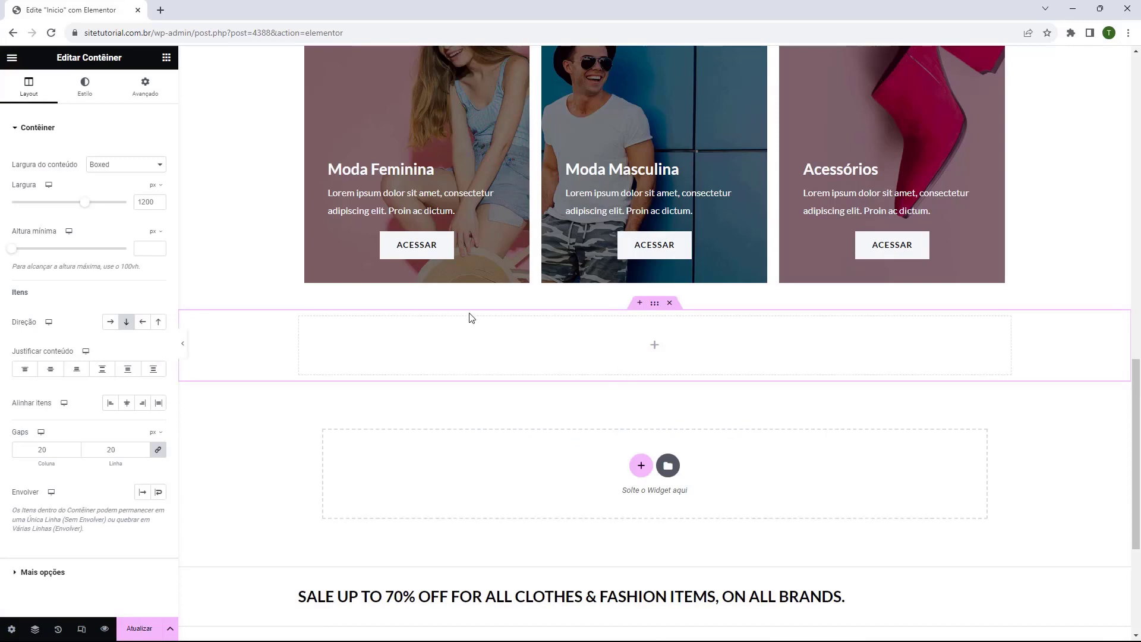
pyautogui.click(166, 57)
pyautogui.moveTo(51, 270); pyautogui.dragTo(660, 359)
pyautogui.click(166, 57)
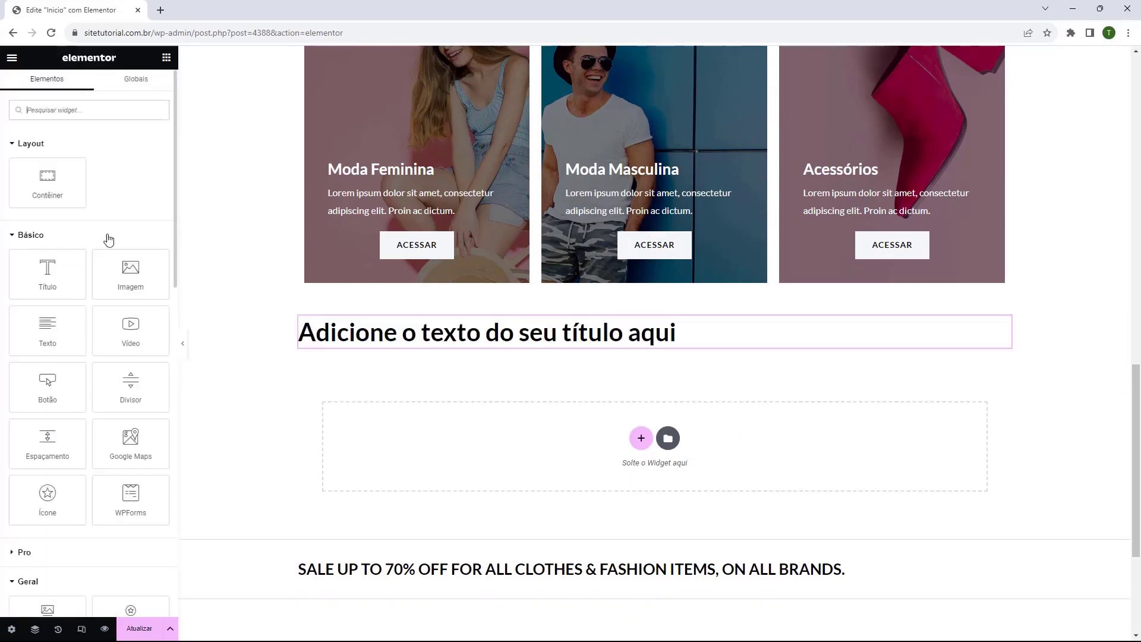
pyautogui.moveTo(47, 386); pyautogui.dragTo(637, 343)
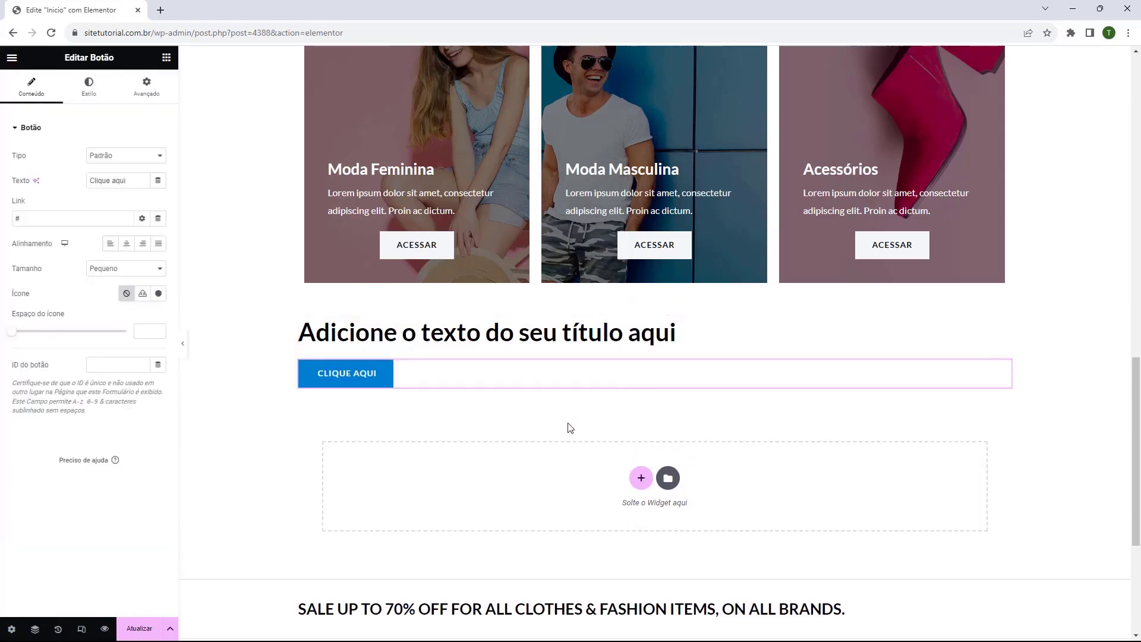
# Step: Set the new heading's text to "Siga-nós nas Redes Sociais" and center it
pyautogui.click(637, 341)
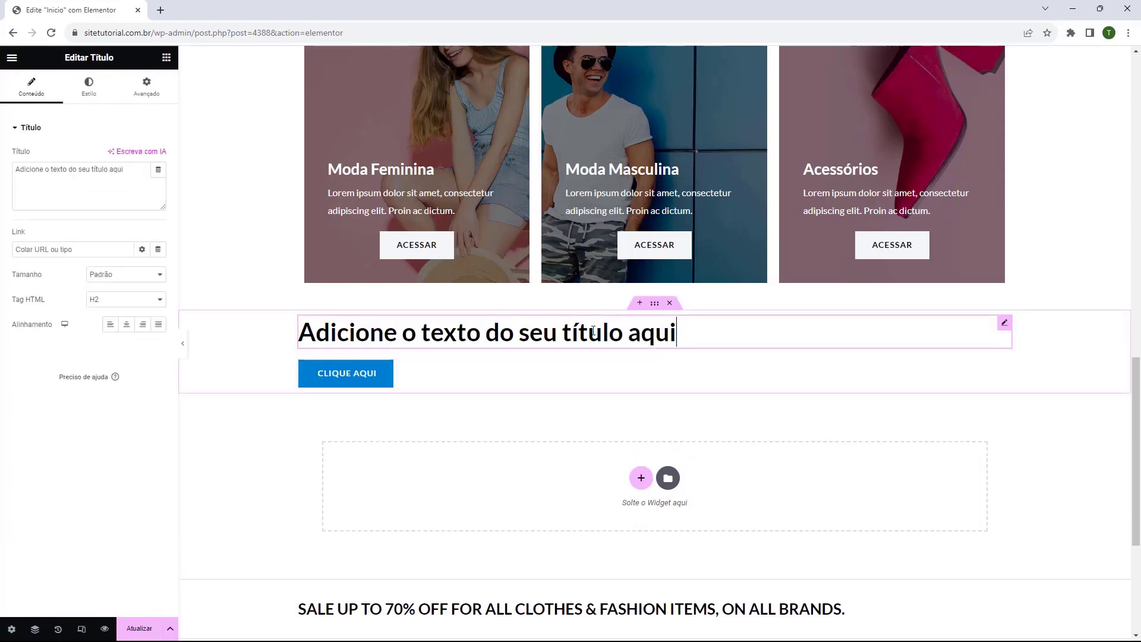
pyautogui.tripleClick(89, 179)
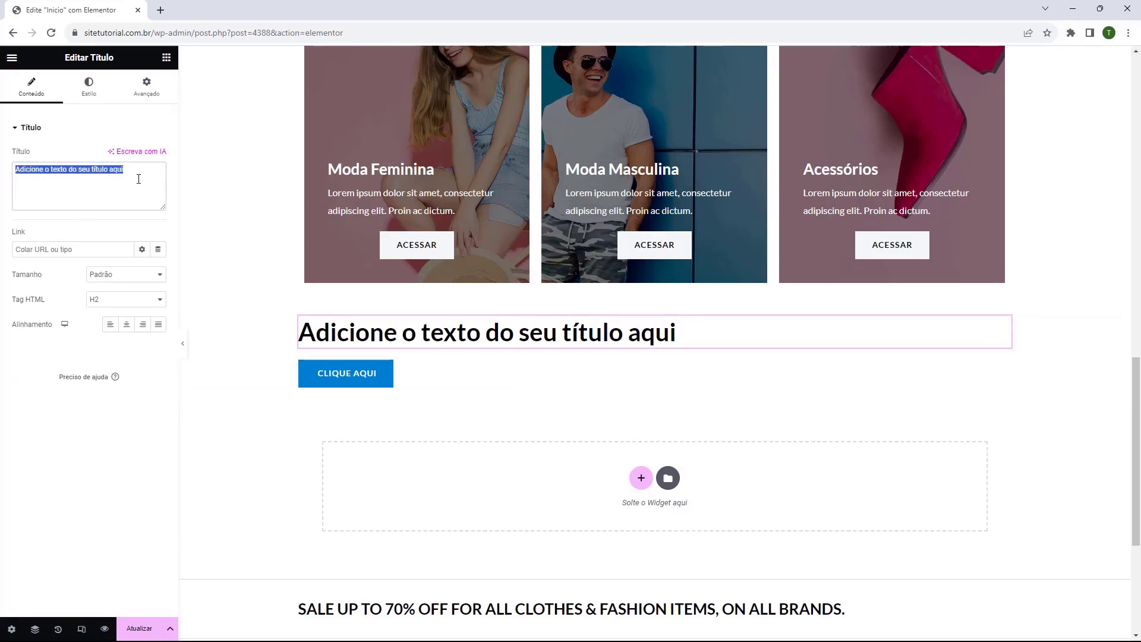
pyautogui.write('Siga-nós nas Redes Sociais')
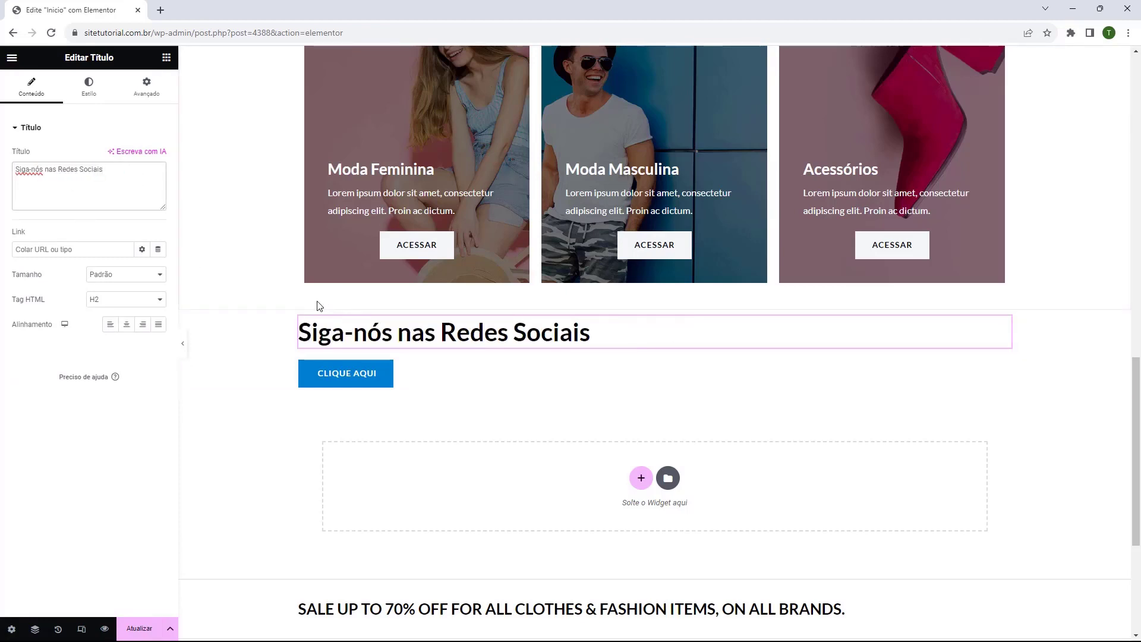
pyautogui.click(127, 325)
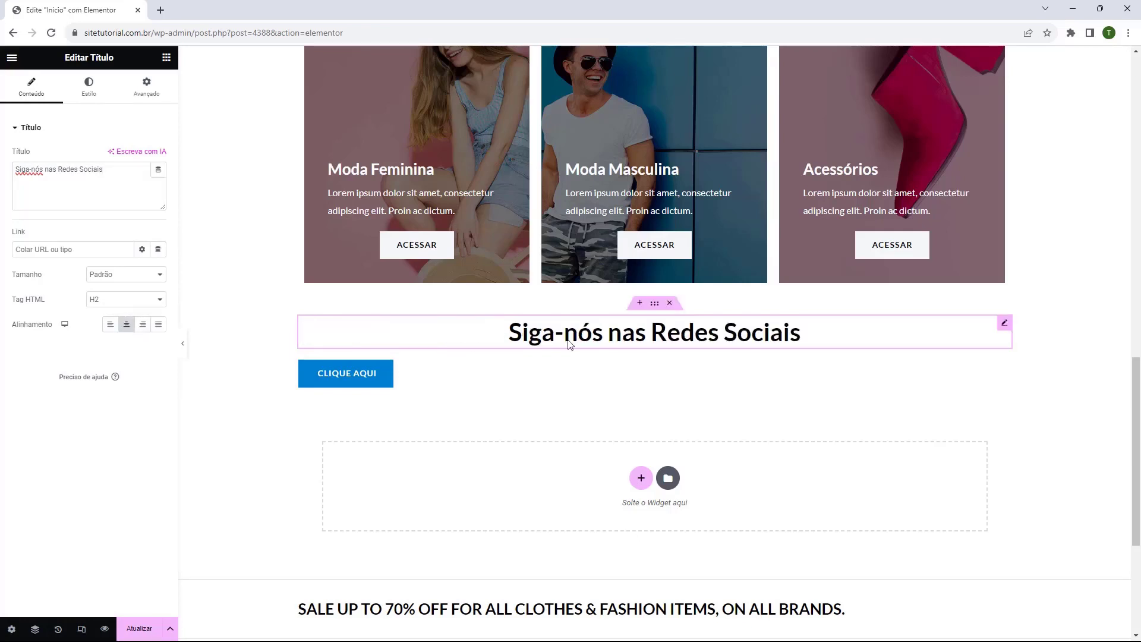
# Step: Set the text color of the "Siga-nós nas Redes Sociais" heading to white (#FFFFFF)
pyautogui.click(88, 87)
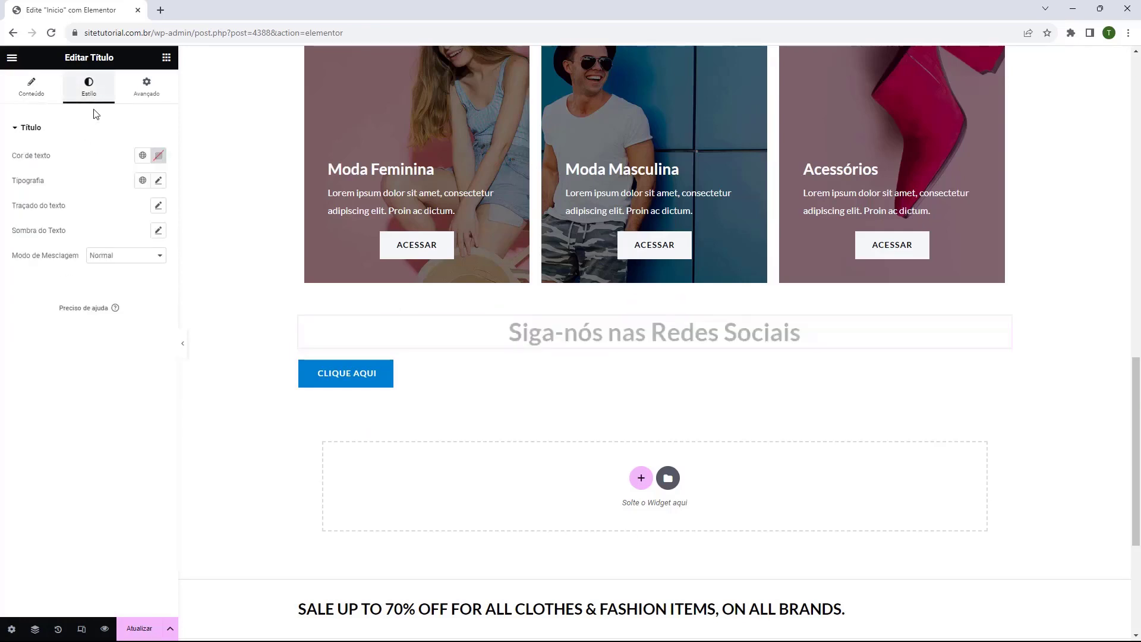
pyautogui.click(158, 155)
pyautogui.click(112, 213)
pyautogui.moveTo(106, 210); pyautogui.dragTo(66, 191)
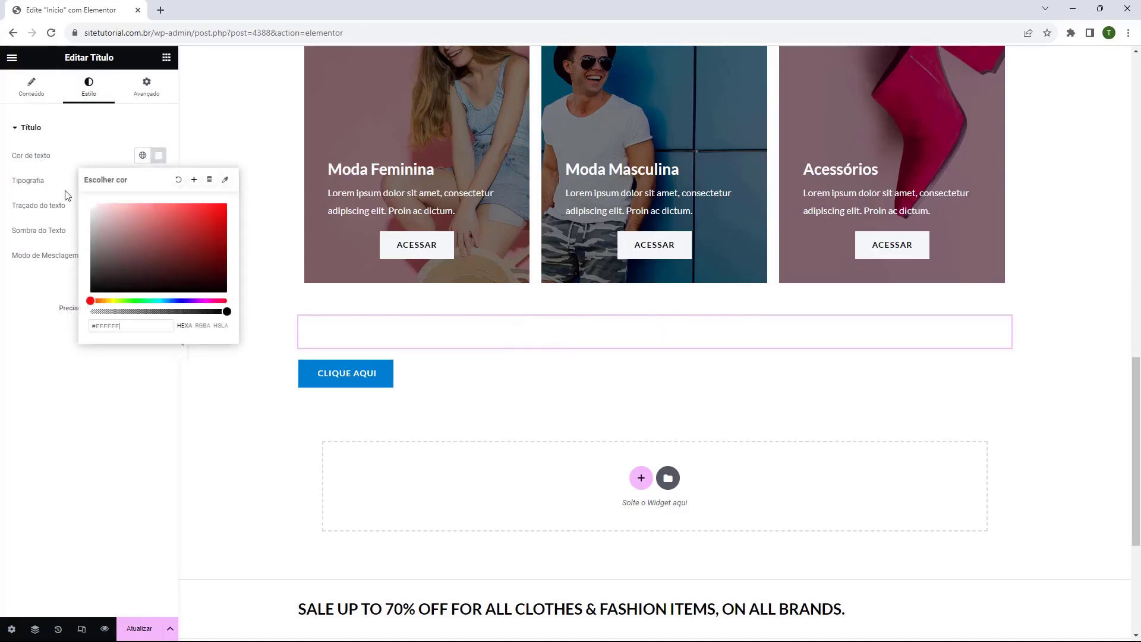
pyautogui.click(523, 349)
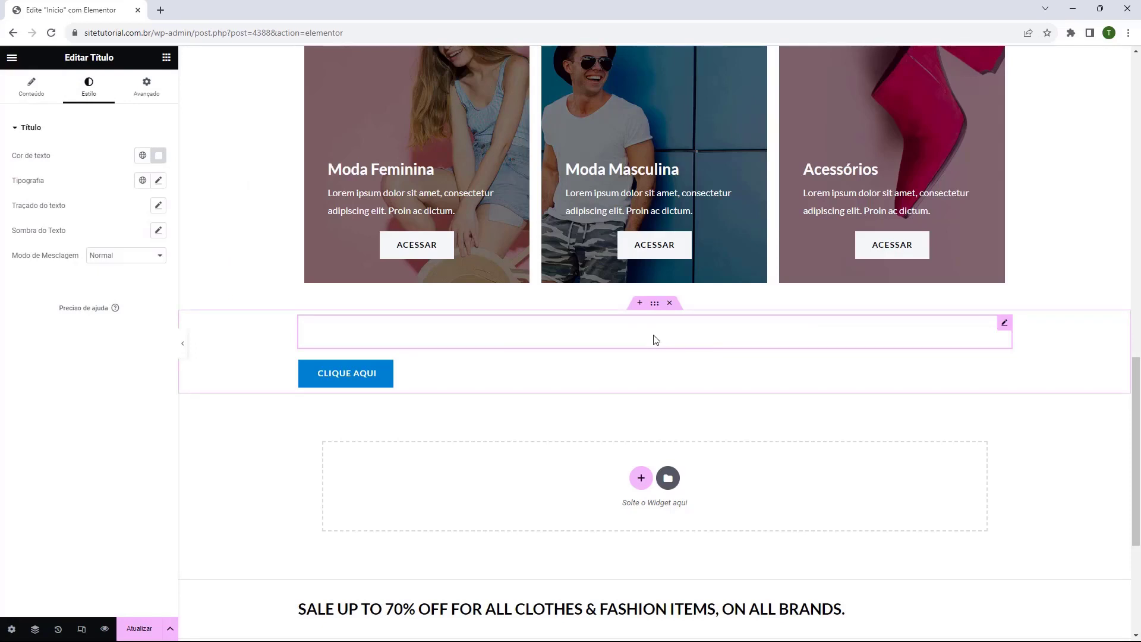
pyautogui.click(598, 381)
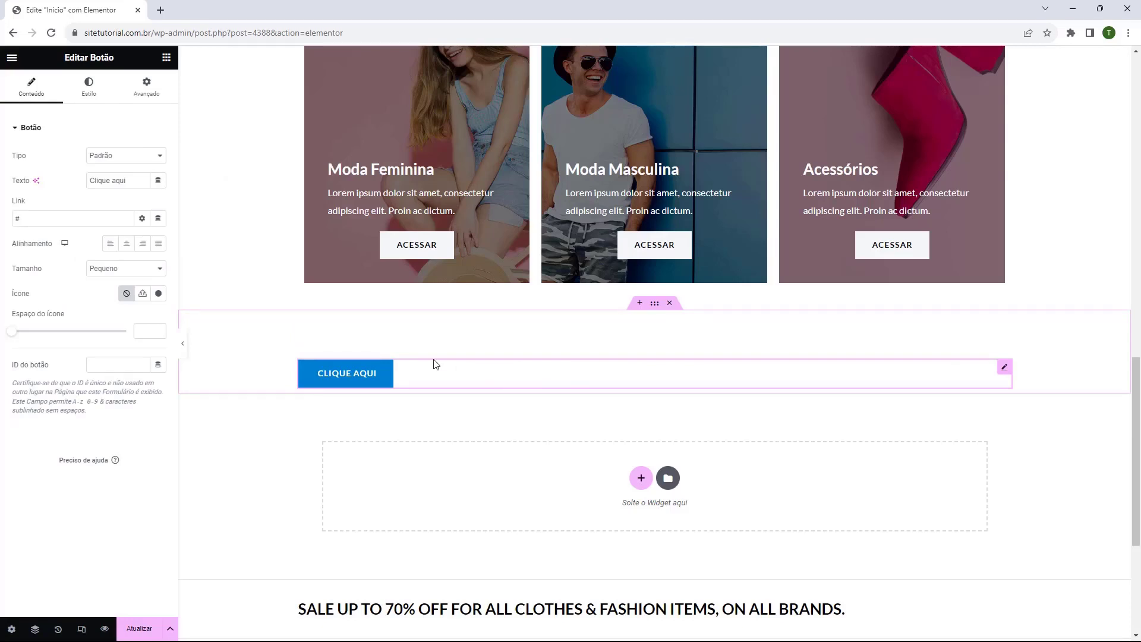
pyautogui.click(127, 244)
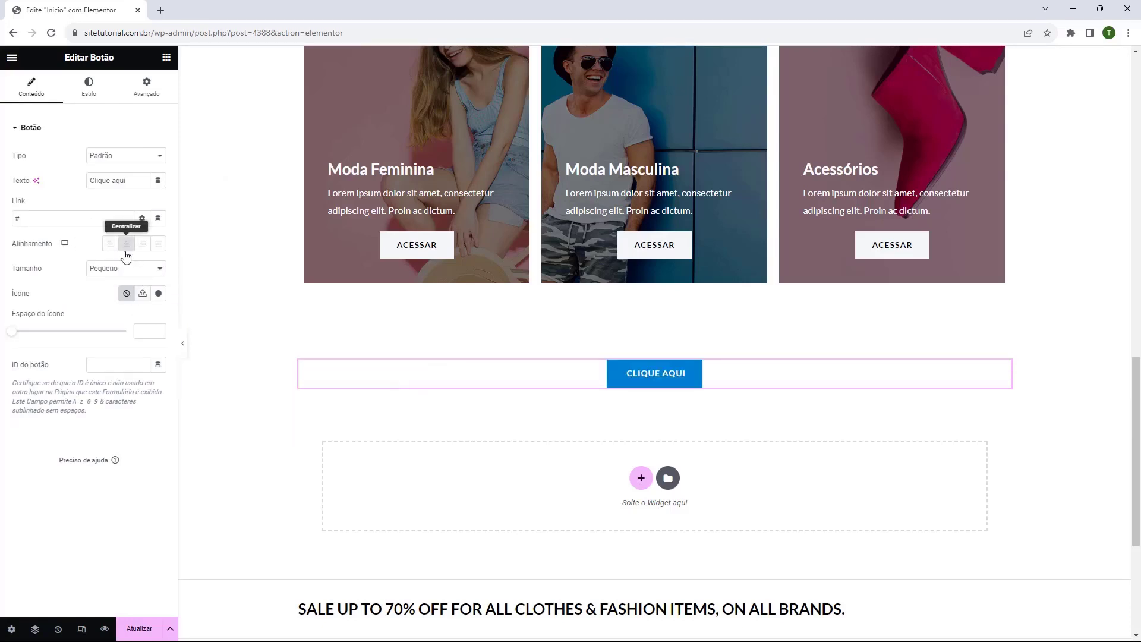
pyautogui.tripleClick(102, 184)
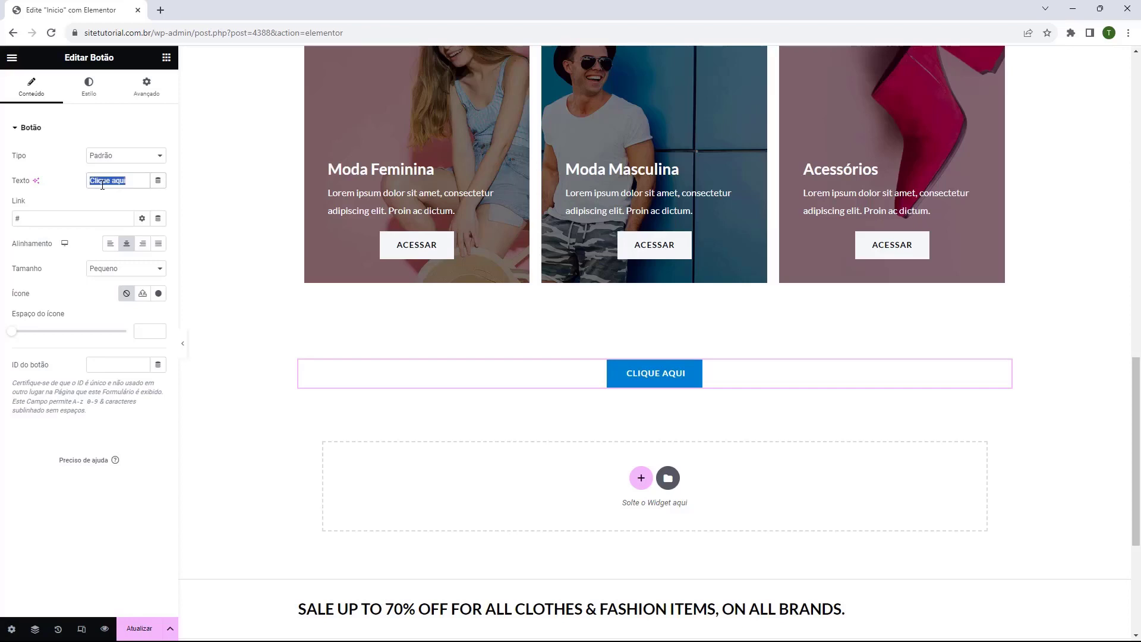
pyautogui.write('@')
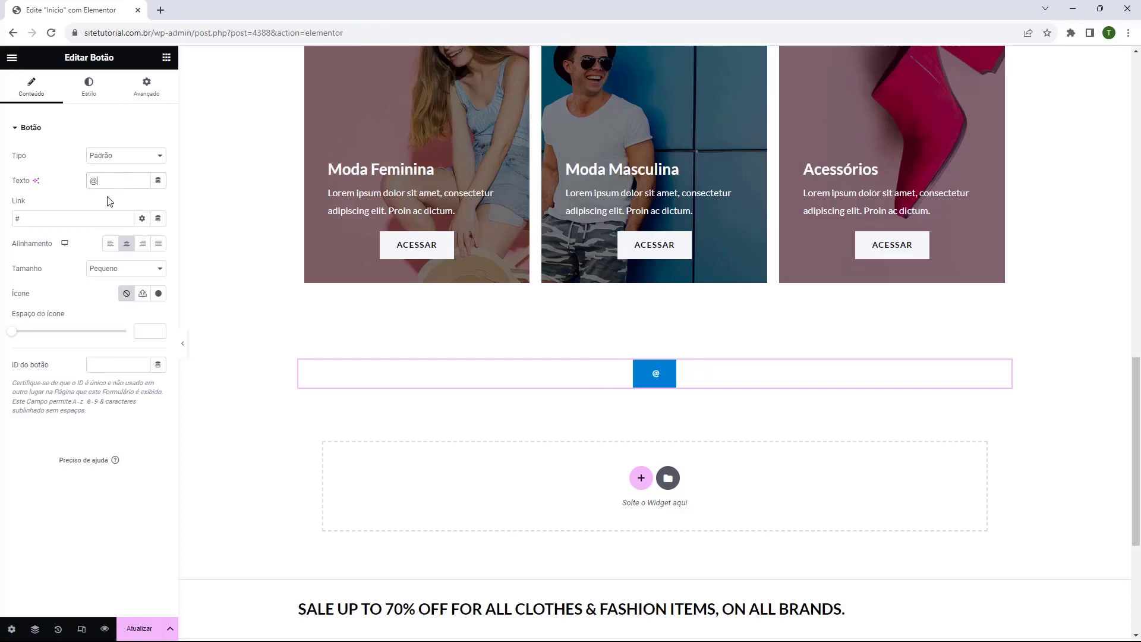
pyautogui.write('ojatutorial')
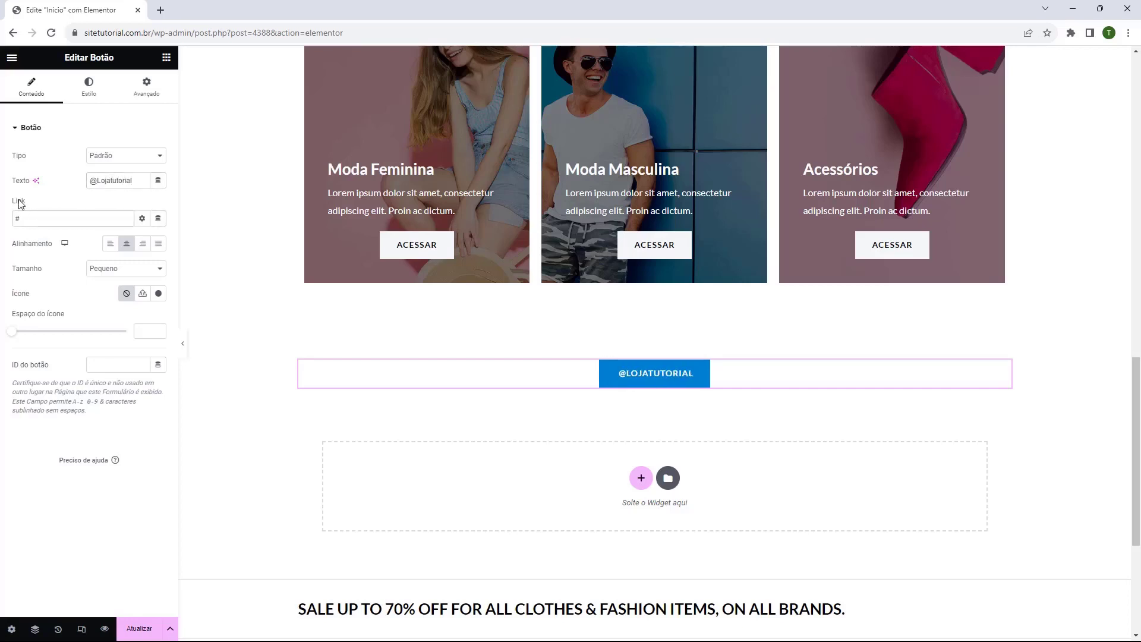
pyautogui.doubleClick(29, 217)
pyautogui.write('https://instagram.com')
pyautogui.click(158, 295)
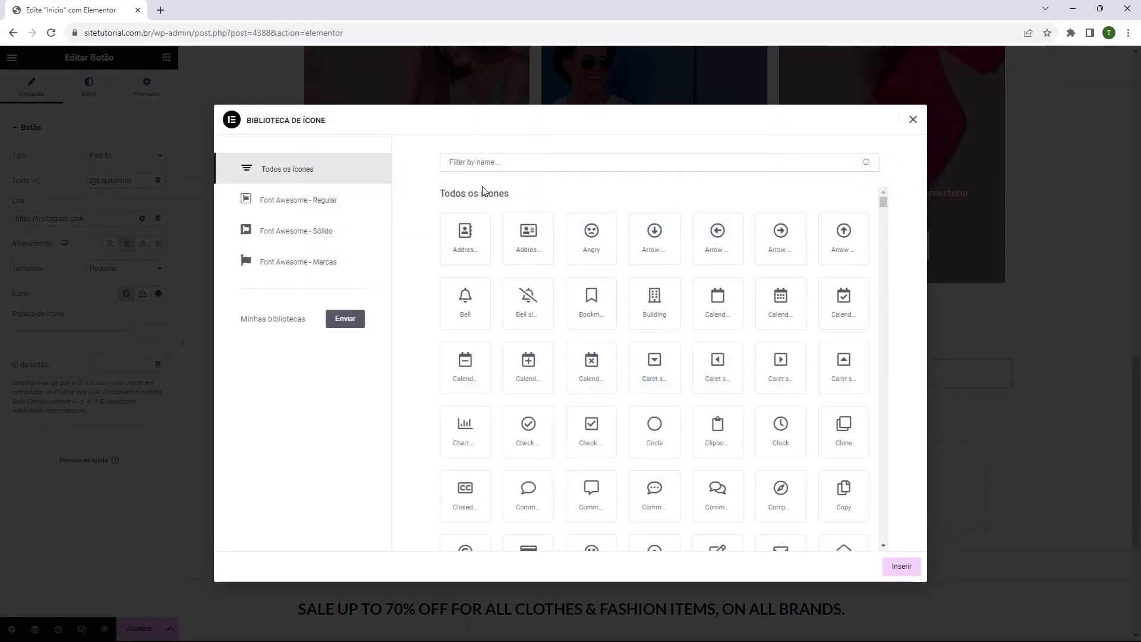
pyautogui.click(494, 168)
pyautogui.write('inst')
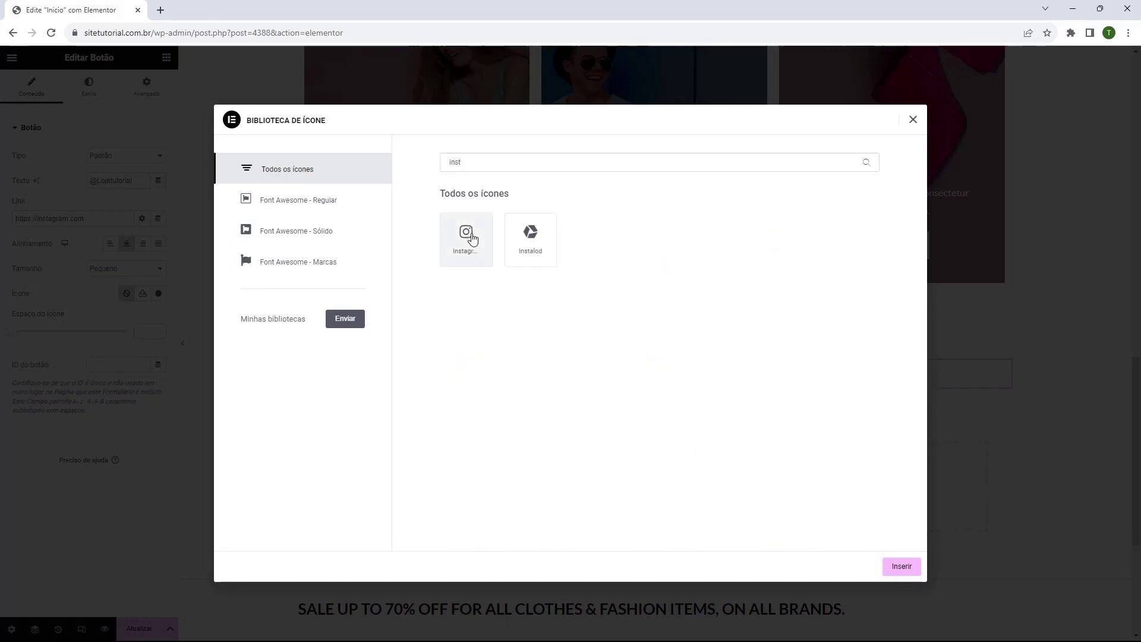
pyautogui.click(467, 247)
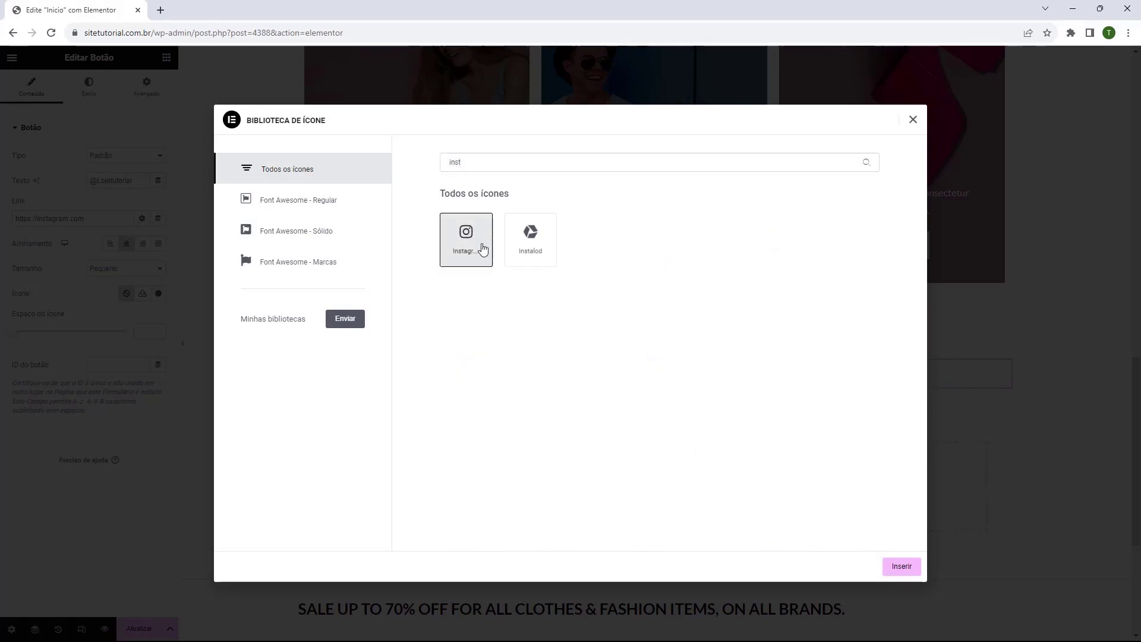
pyautogui.click(901, 566)
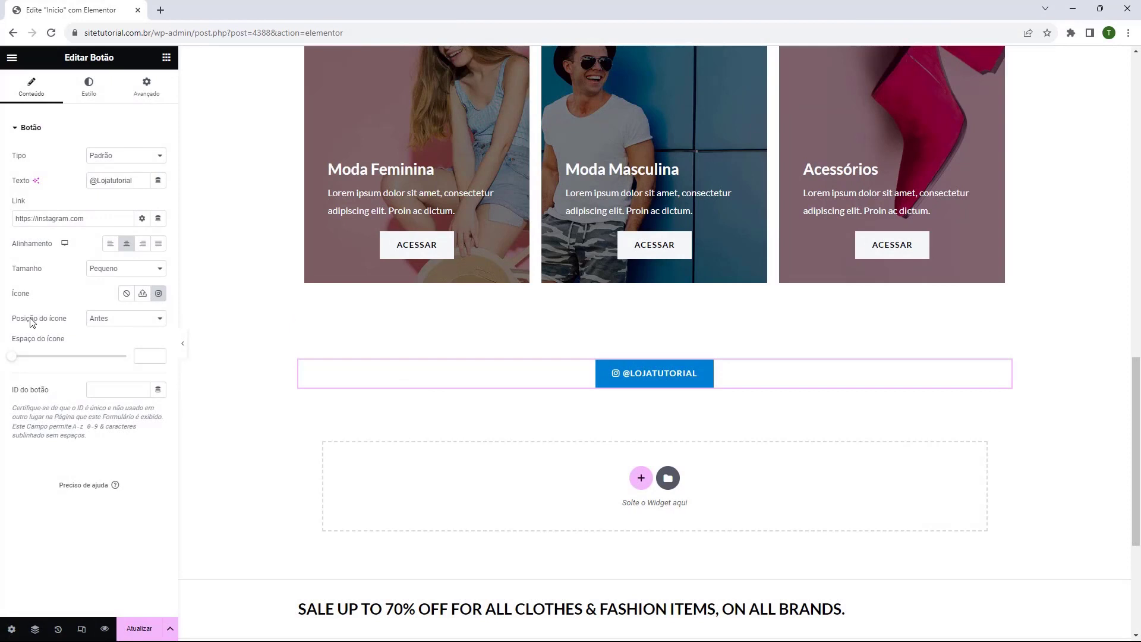
pyautogui.click(97, 321)
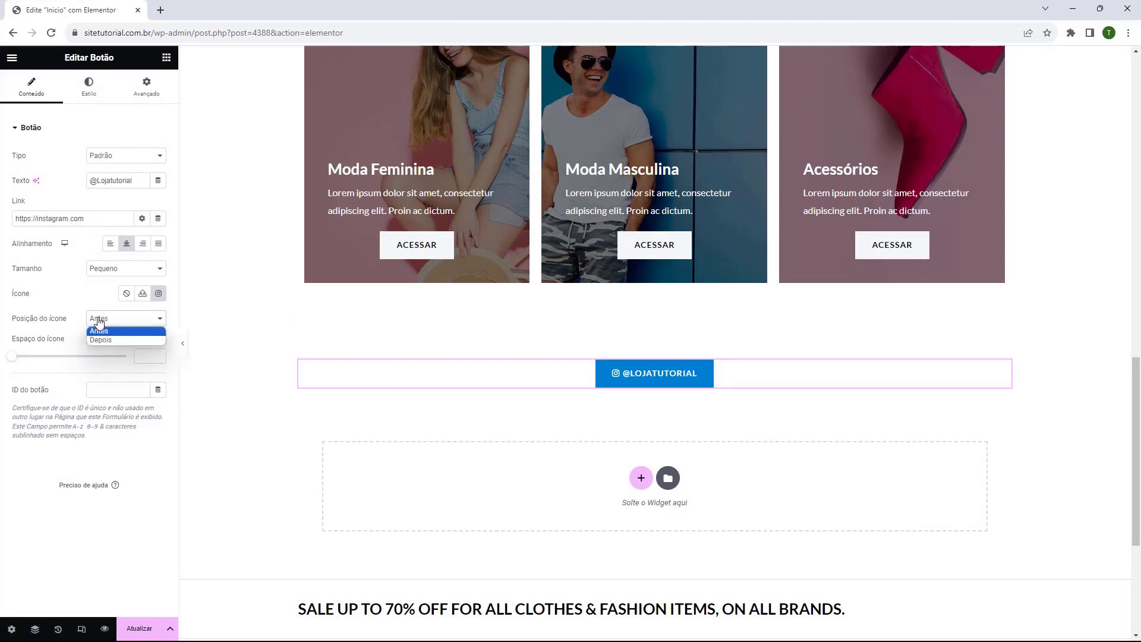
pyautogui.click(100, 333)
pyautogui.click(99, 321)
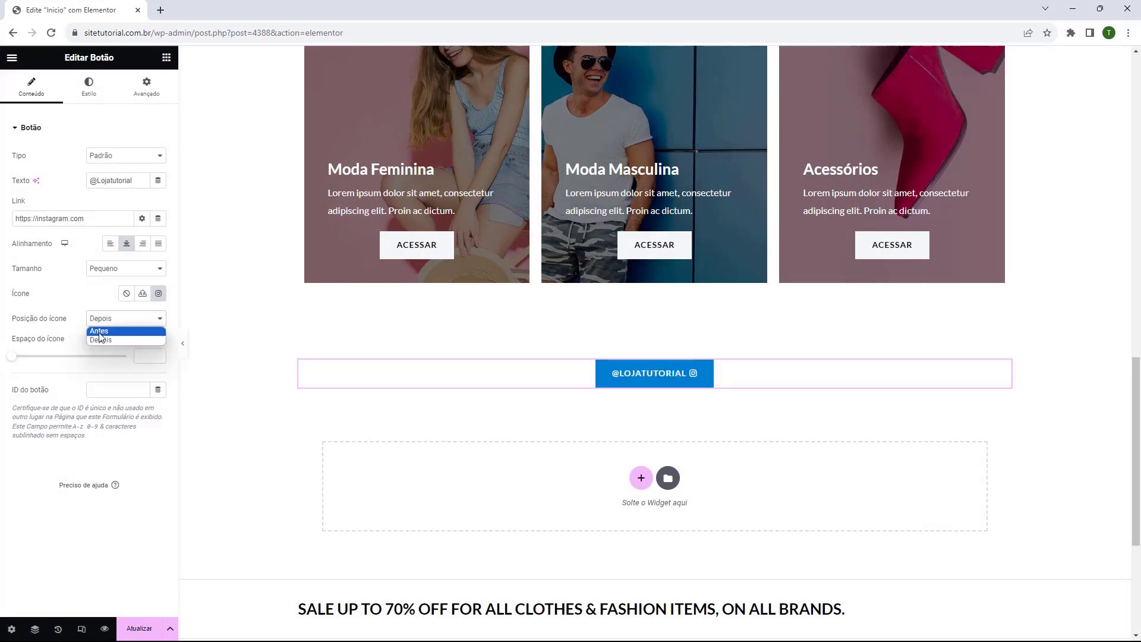
pyautogui.click(102, 338)
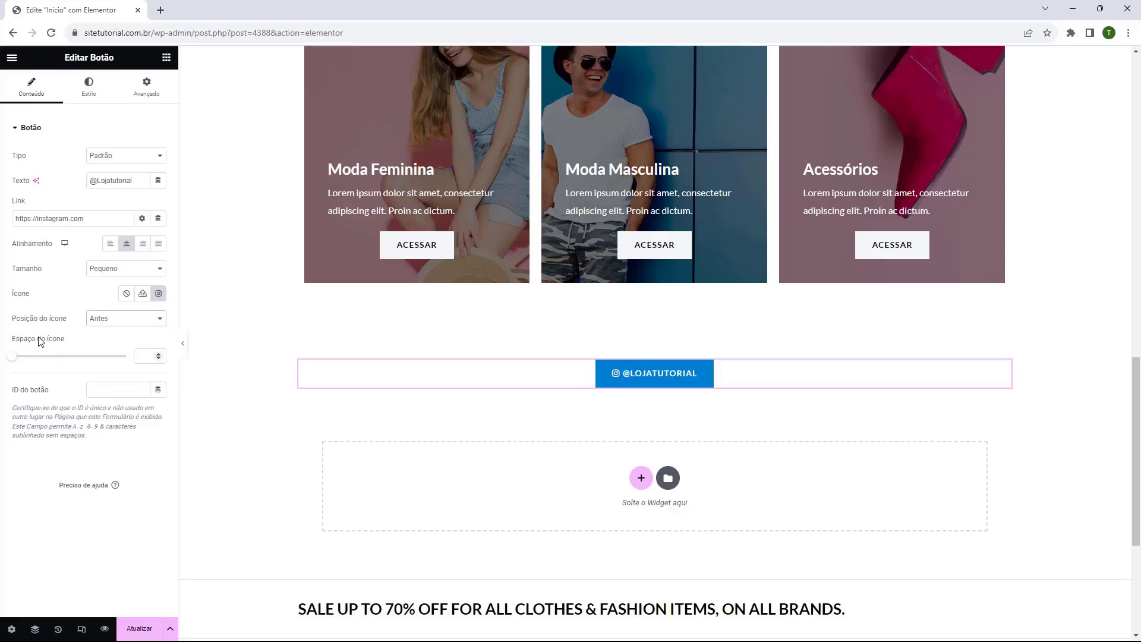
pyautogui.click(101, 101)
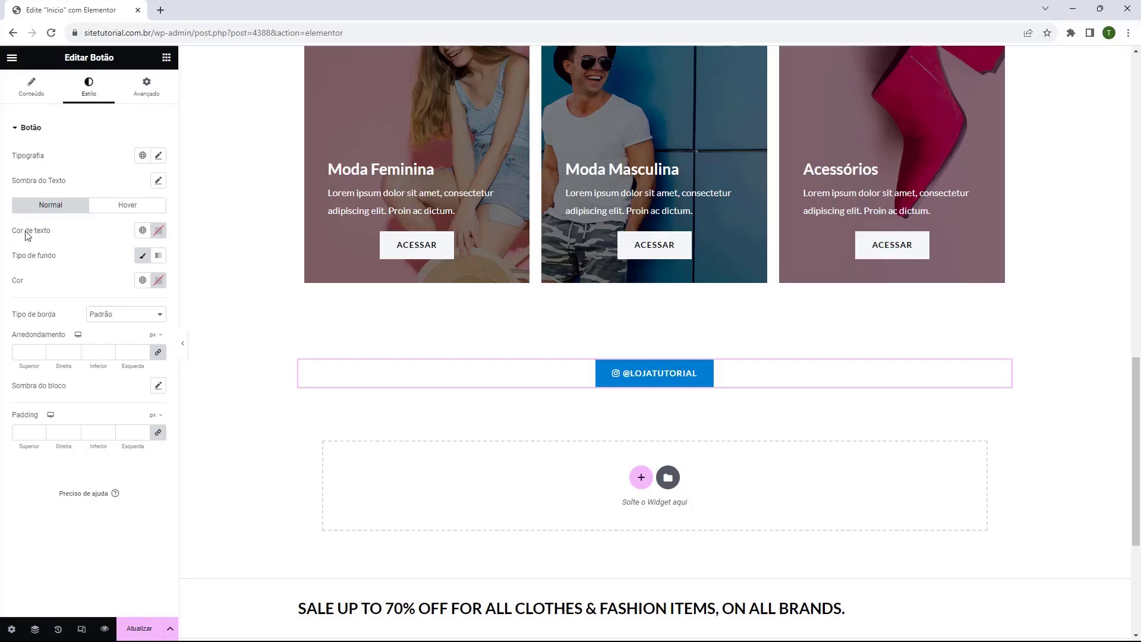
pyautogui.click(158, 238)
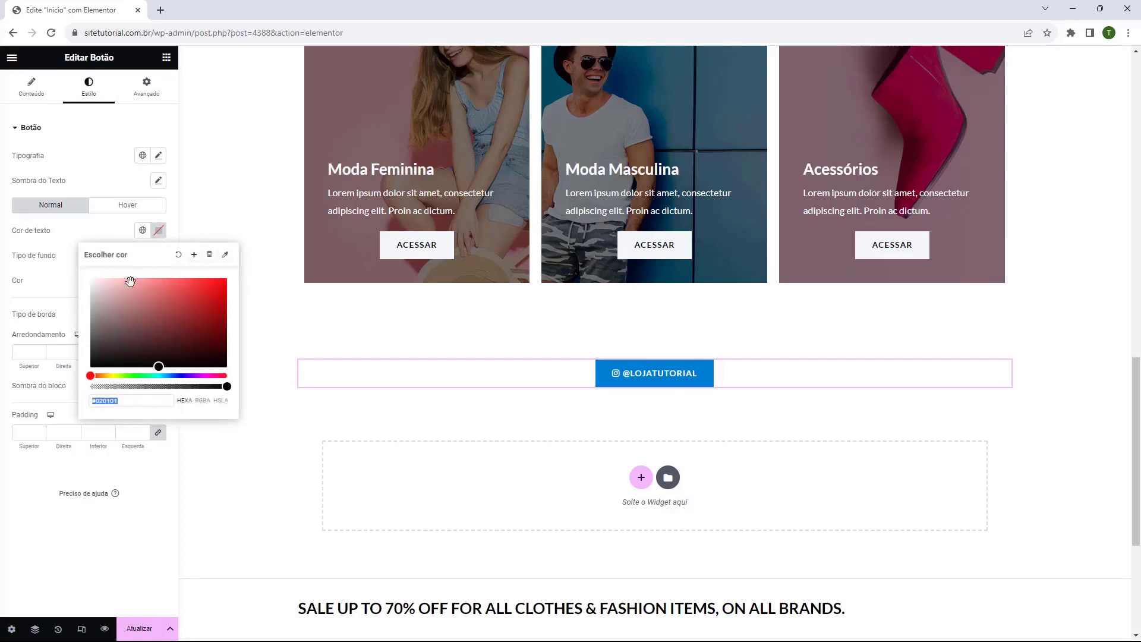
pyautogui.moveTo(119, 294); pyautogui.dragTo(89, 370)
pyautogui.click(81, 264)
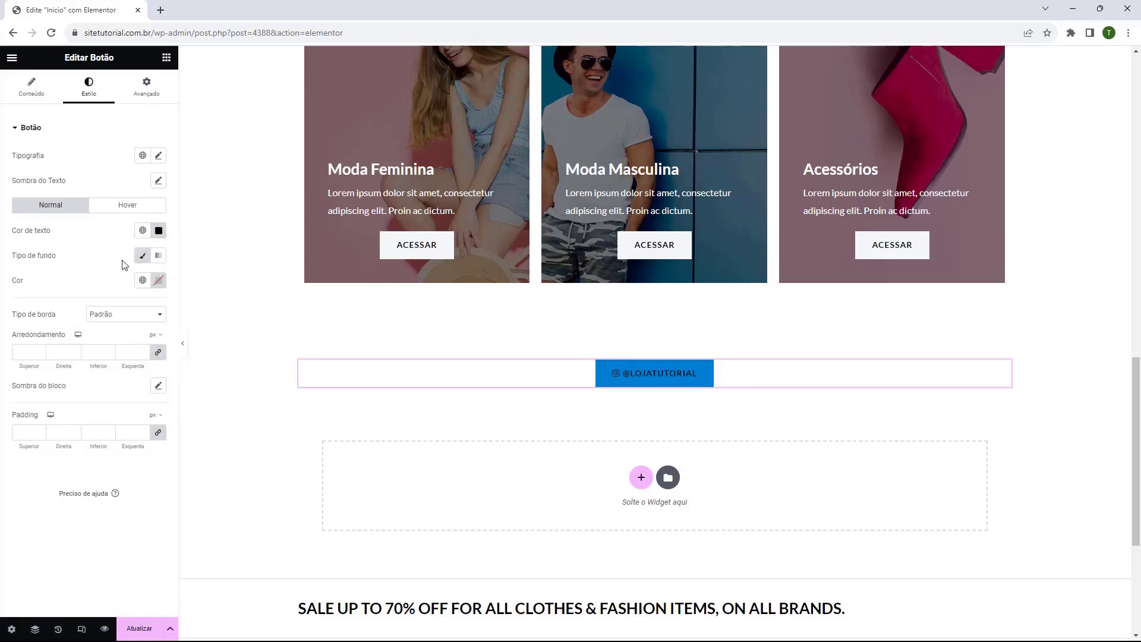
pyautogui.click(141, 261)
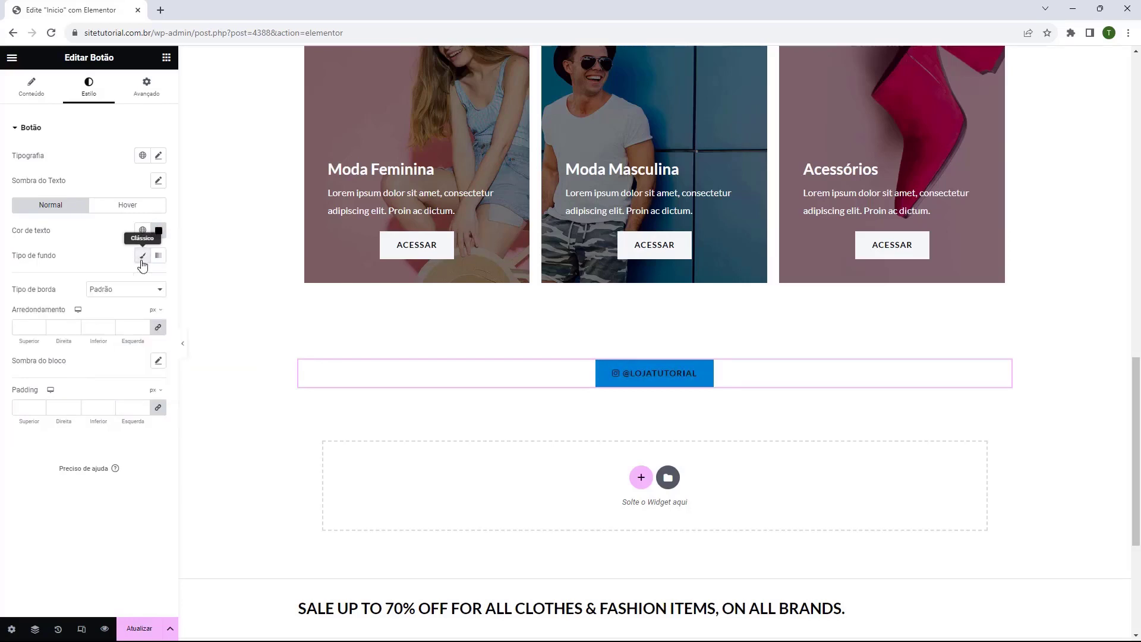
pyautogui.click(142, 261)
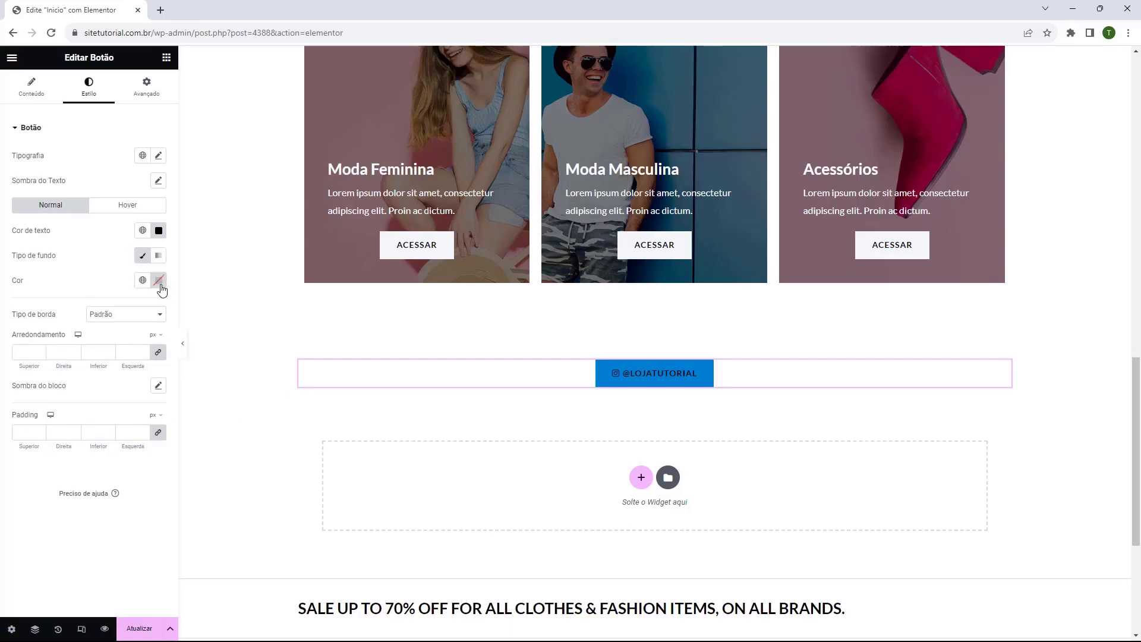
pyautogui.click(158, 280)
pyautogui.moveTo(112, 346); pyautogui.dragTo(76, 314)
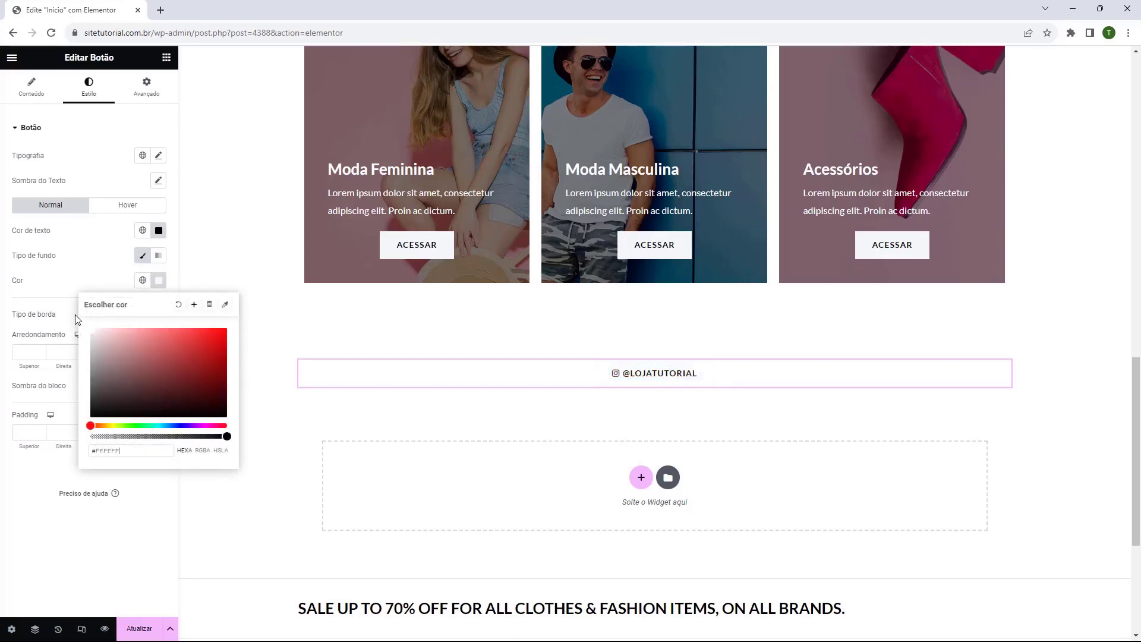
pyautogui.click(48, 315)
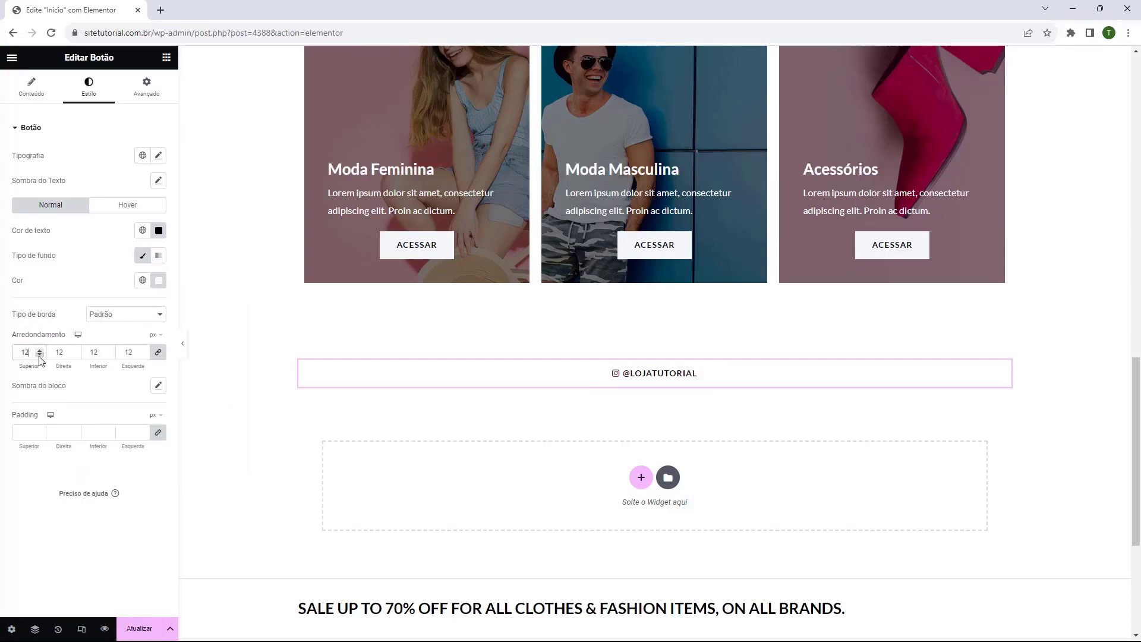
pyautogui.click(39, 355)
pyautogui.click(39, 356)
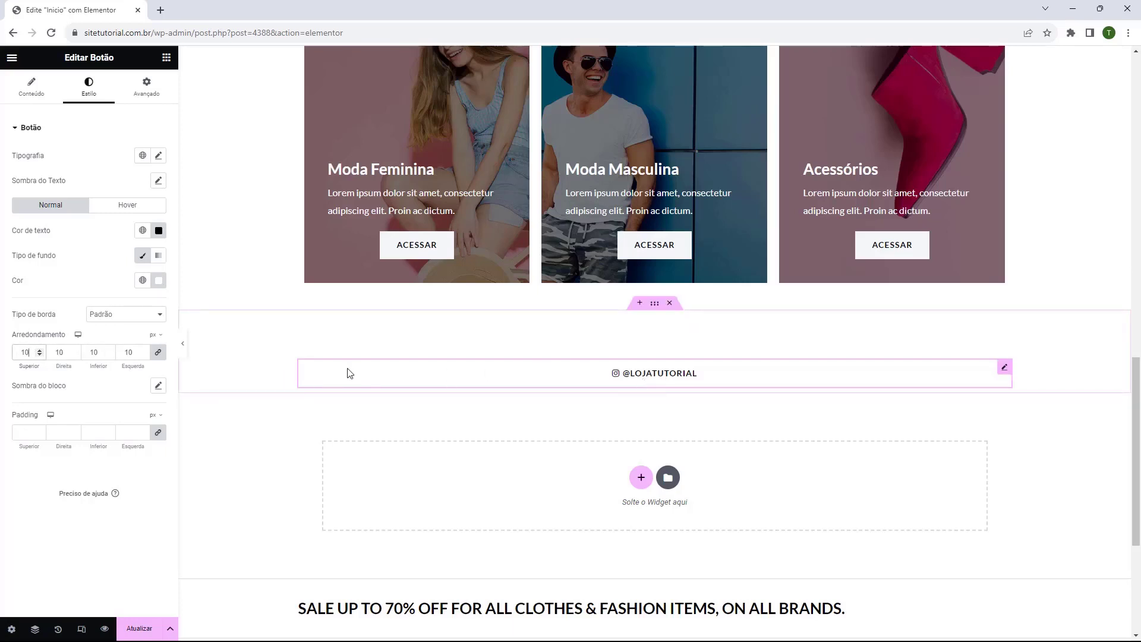
# Step: Give the container holding the social media heading and button a classic blue background, #0084D6
pyautogui.click(653, 310)
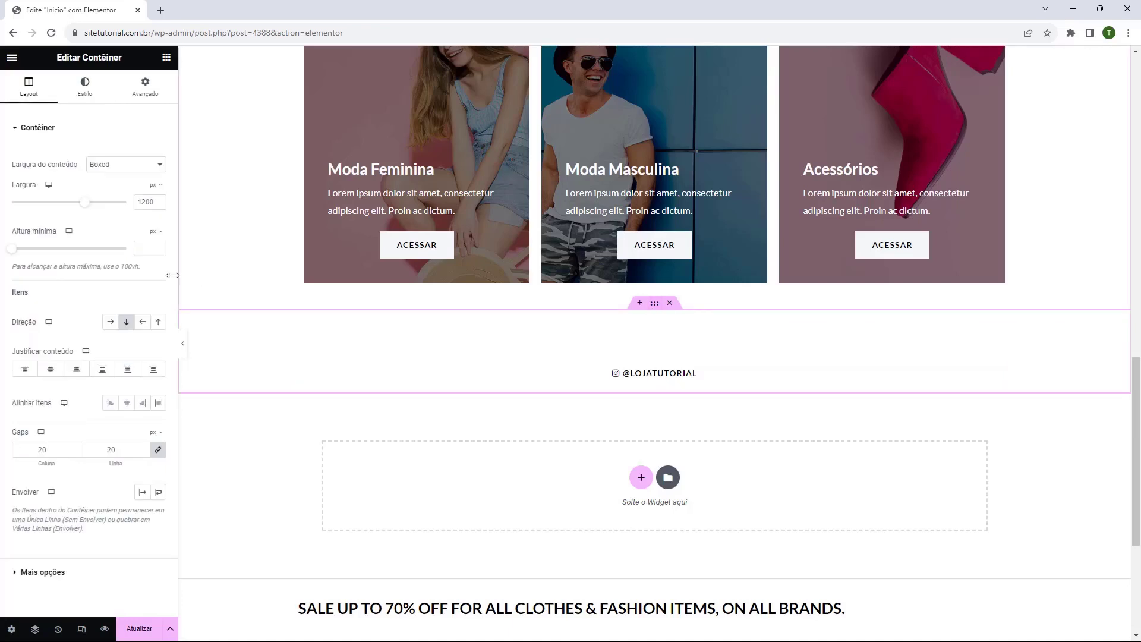
pyautogui.click(85, 88)
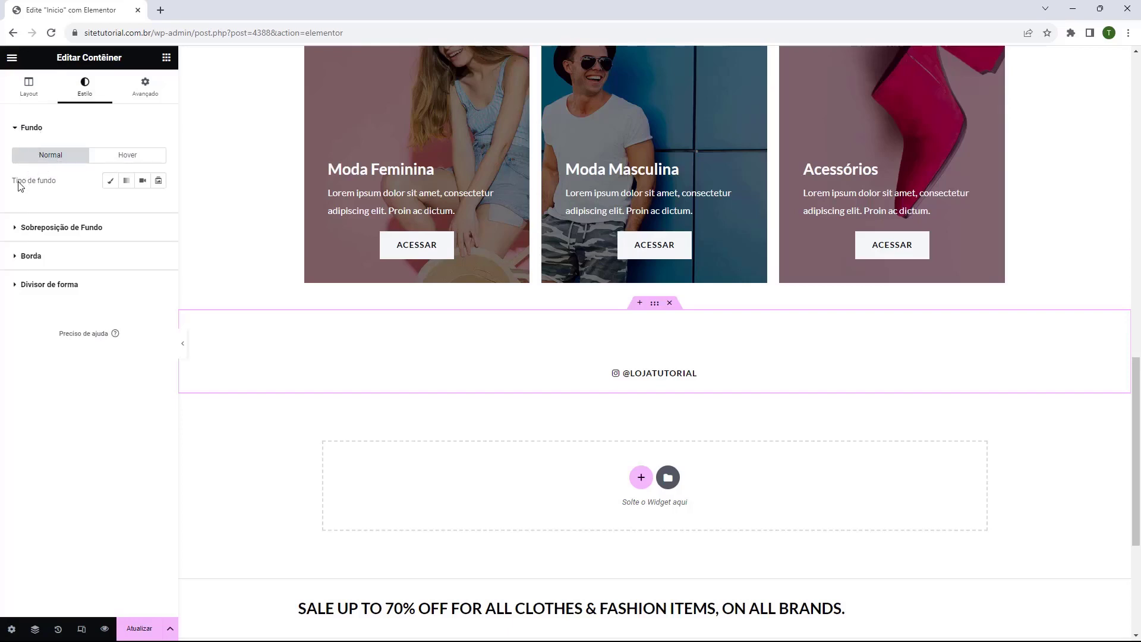
pyautogui.click(110, 189)
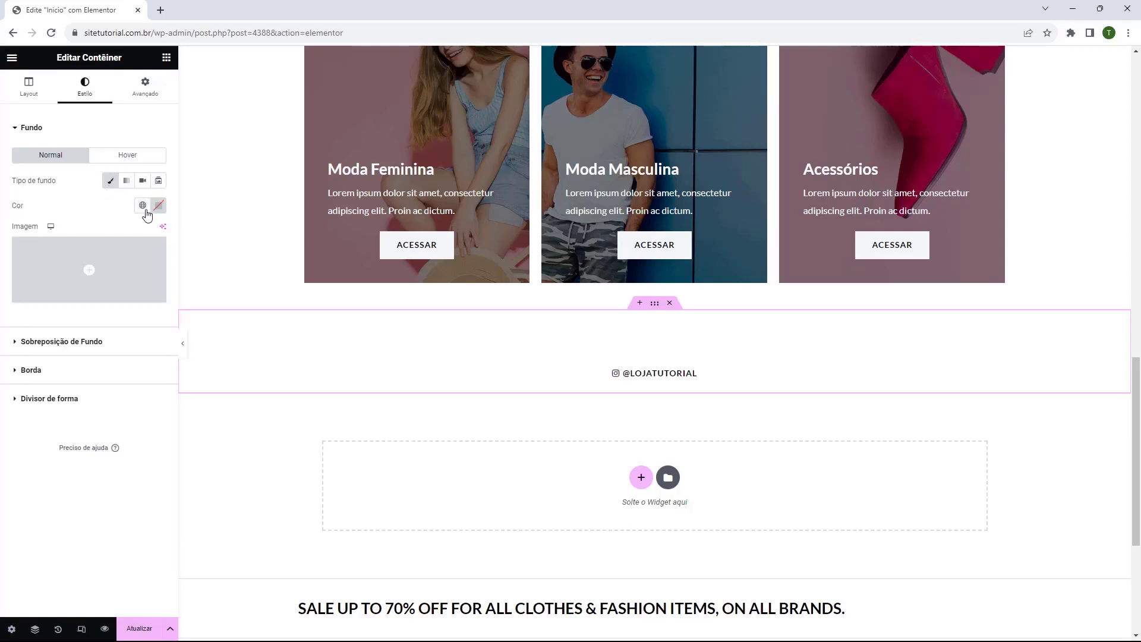
pyautogui.click(156, 210)
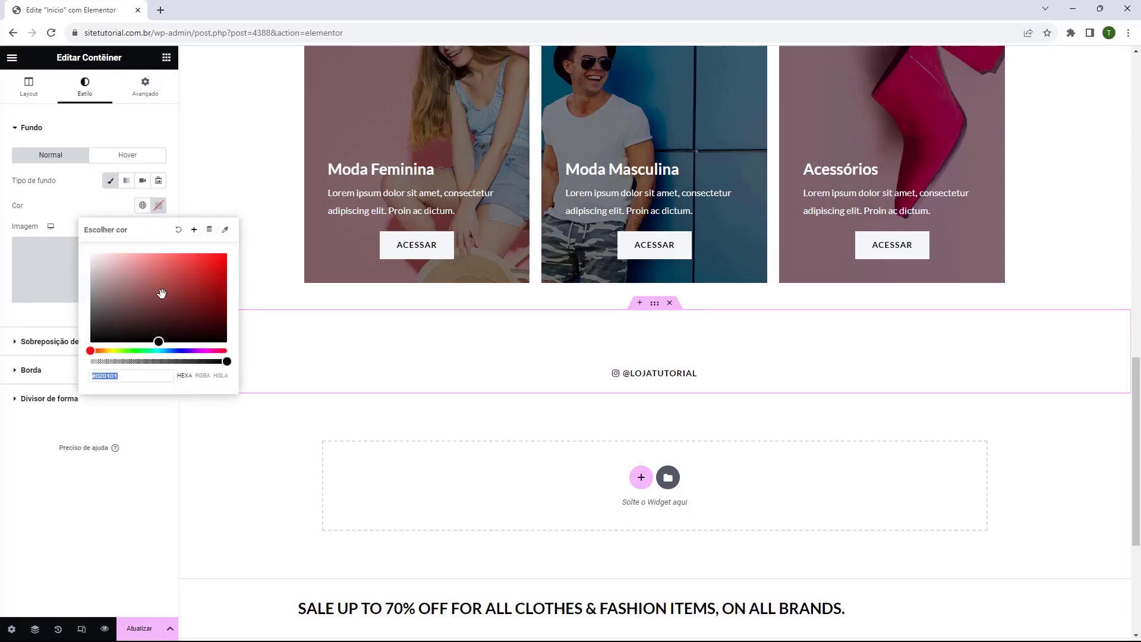
pyautogui.click(182, 351)
pyautogui.moveTo(163, 306); pyautogui.dragTo(209, 301)
pyautogui.click(179, 350)
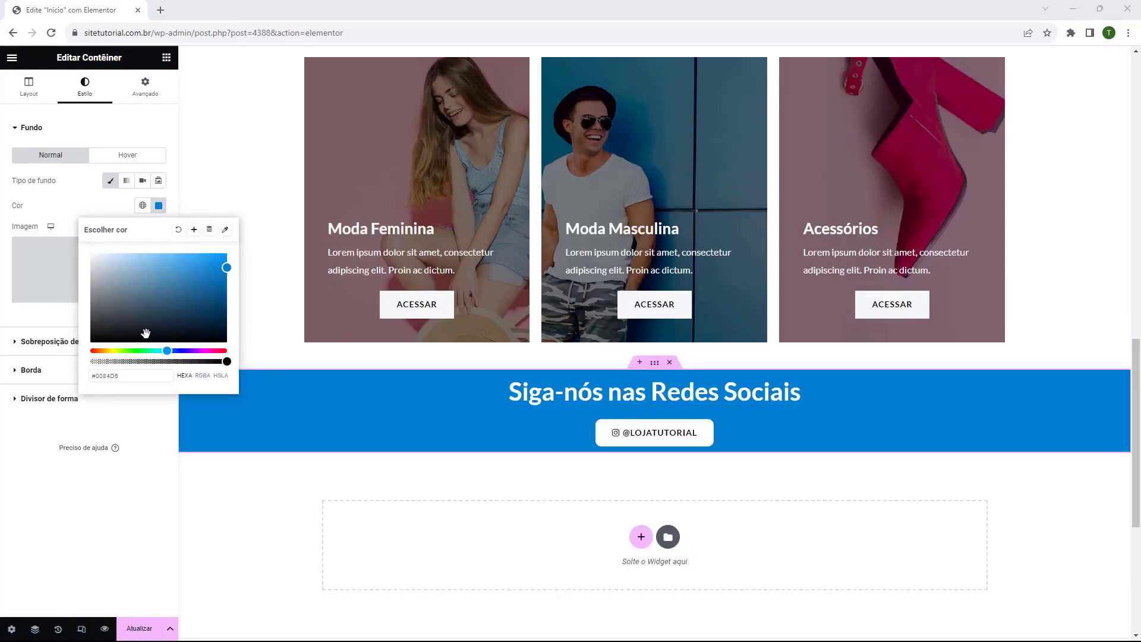
pyautogui.click(655, 362)
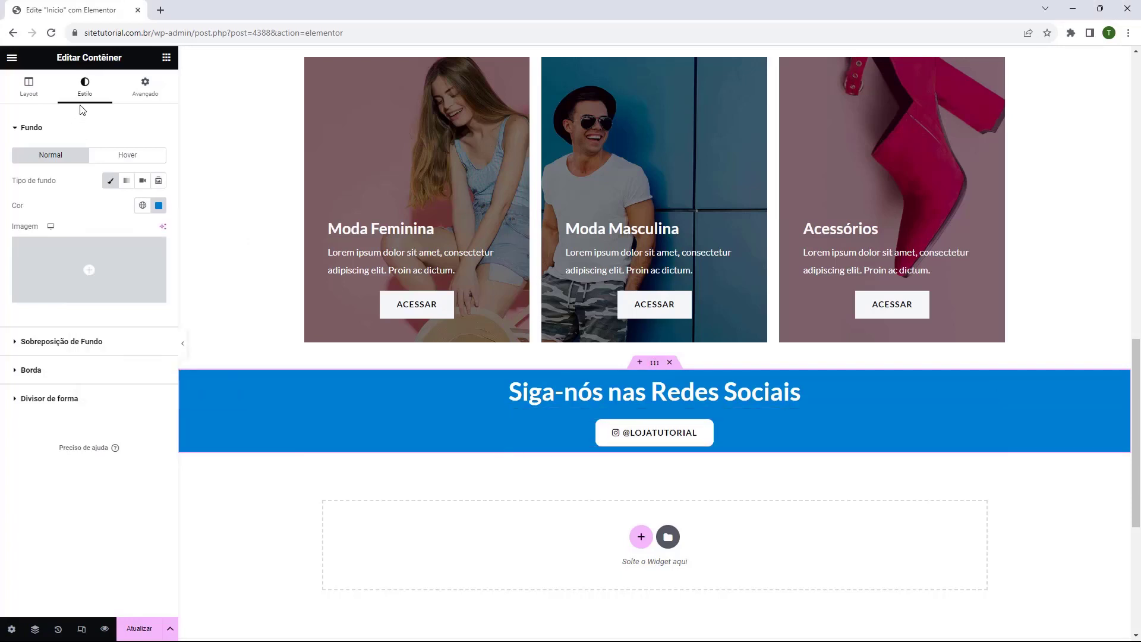
# Step: Unlink the social media container's padding sides and set 25 px at the top and bottom, leaving 0 on the right and left
pyautogui.click(133, 106)
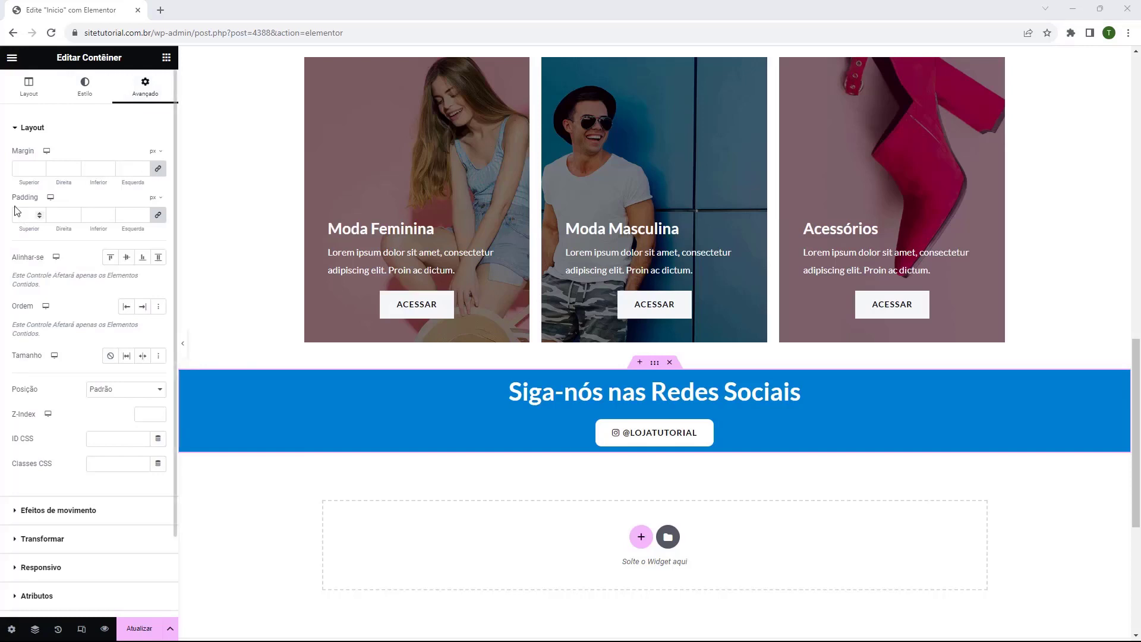
pyautogui.click(158, 215)
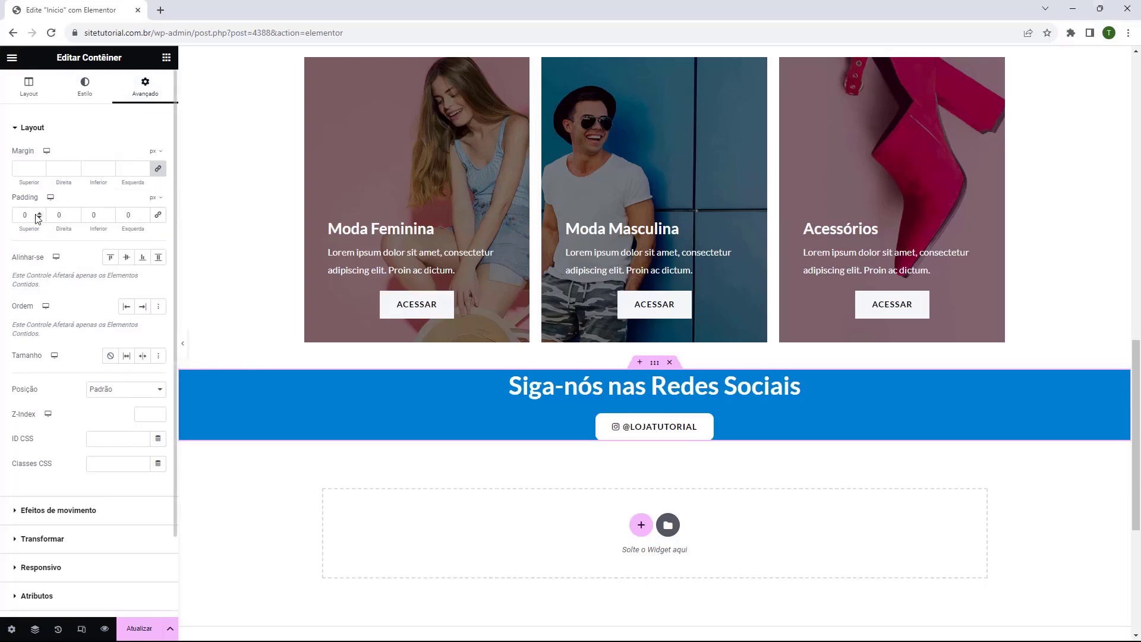
pyautogui.click(39, 213)
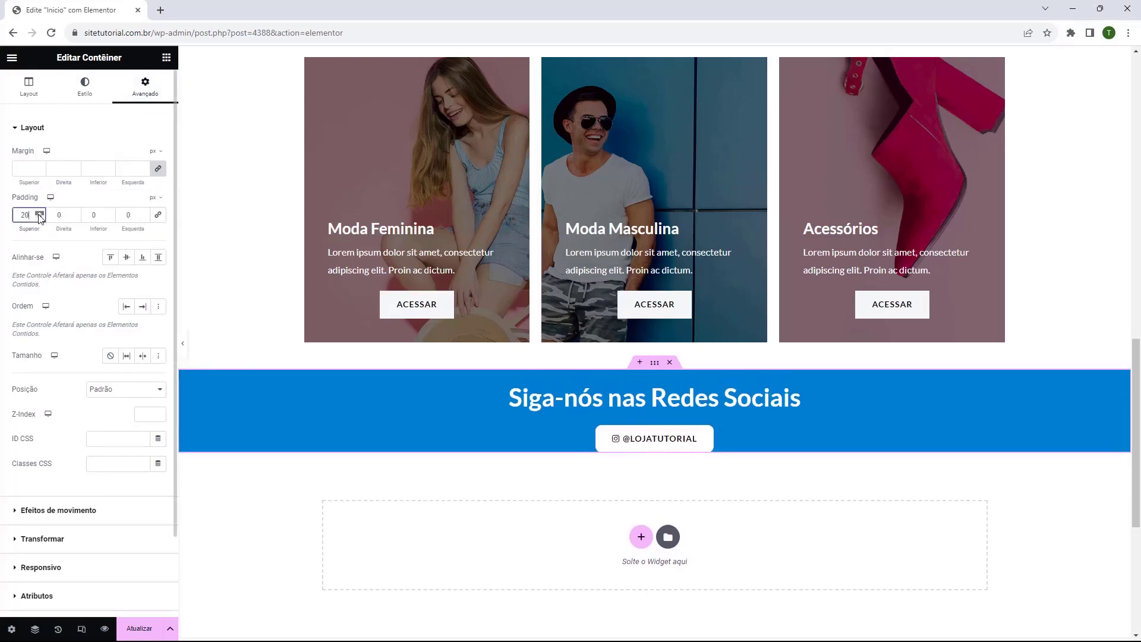
pyautogui.click(40, 213)
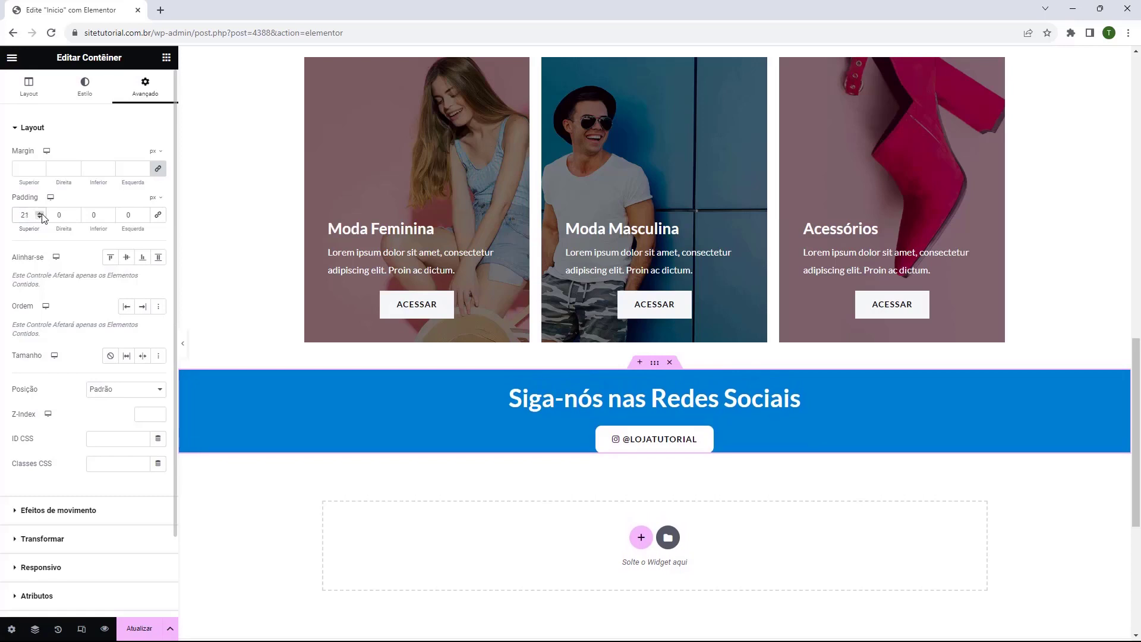
pyautogui.click(40, 213)
pyautogui.click(109, 214)
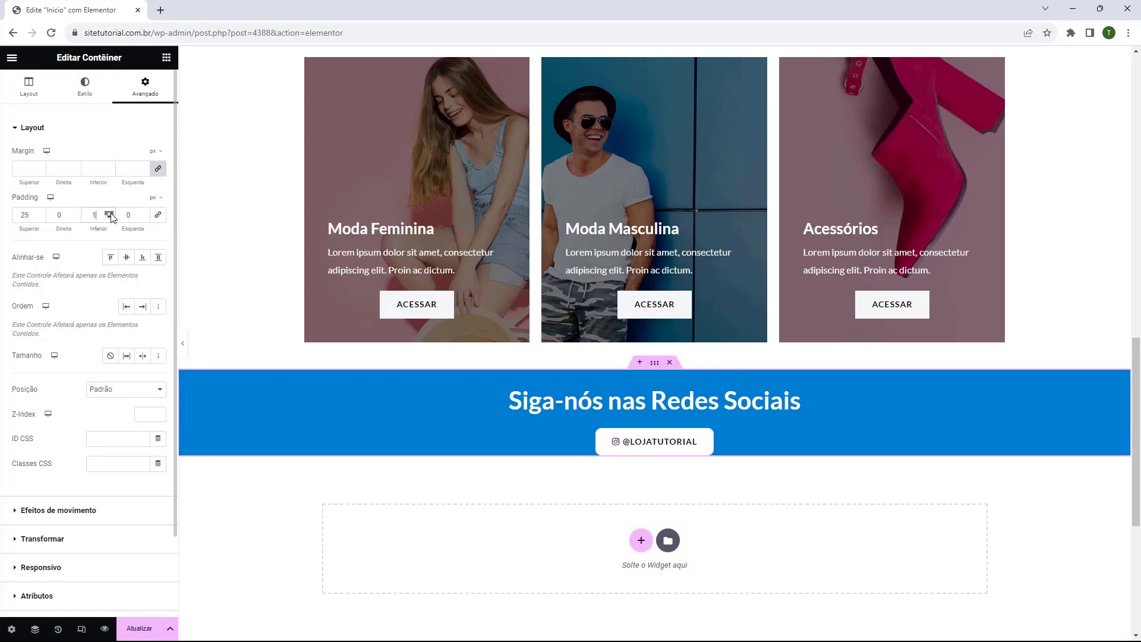
pyautogui.click(110, 214)
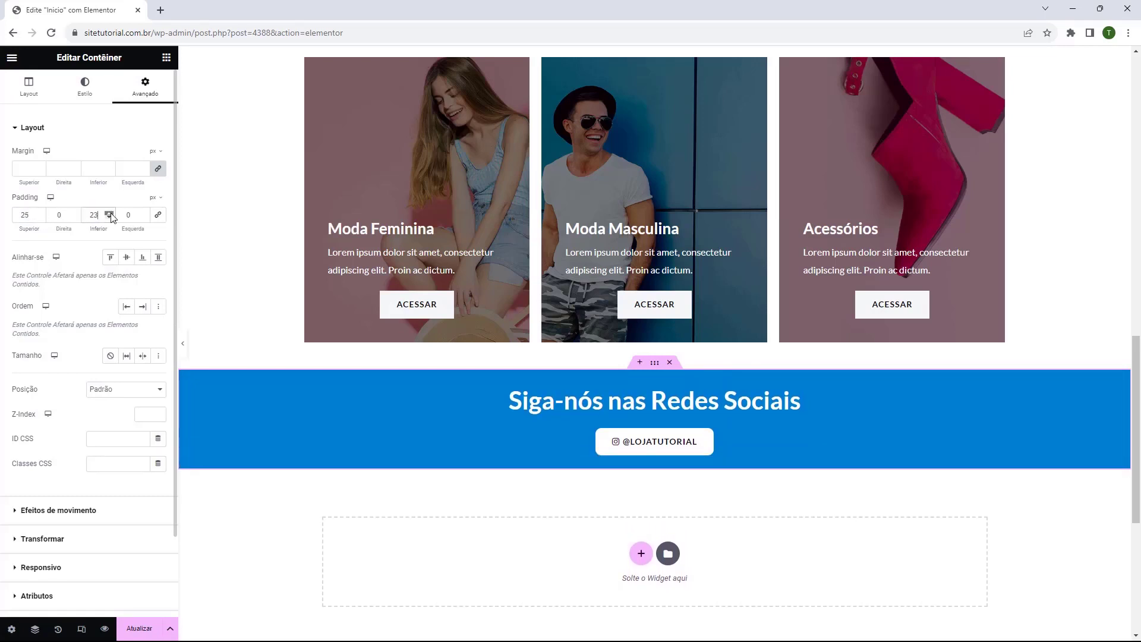
pyautogui.click(109, 213)
pyautogui.click(109, 214)
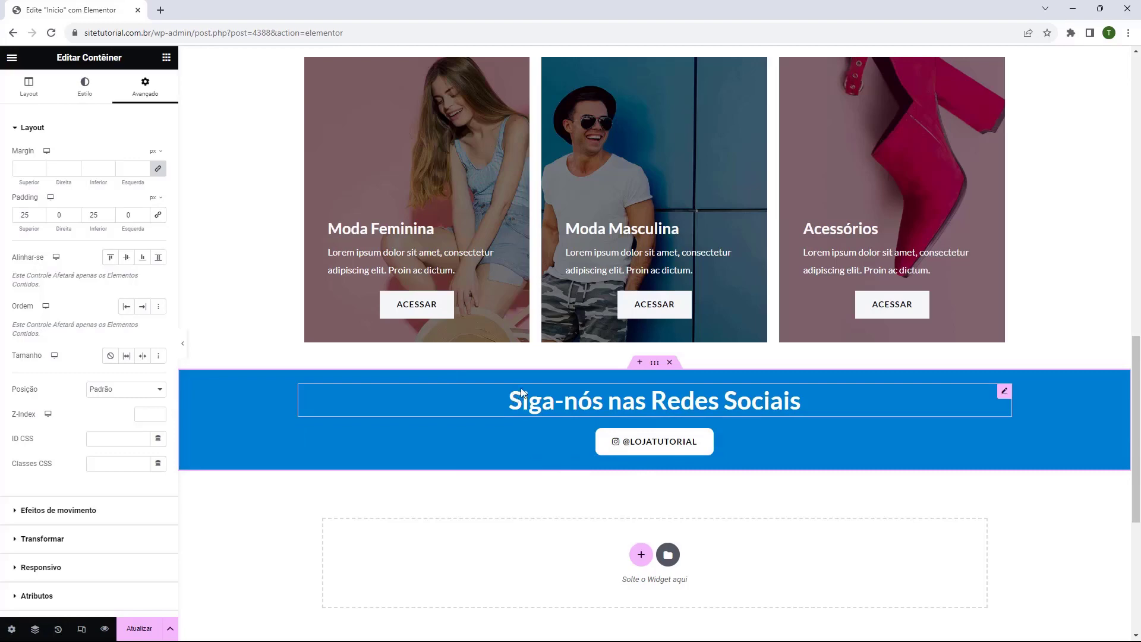
# Step: Review the home page layout from the hero banner through best sellers and category banners to the social media section
pyautogui.scroll(15, 529, 403)
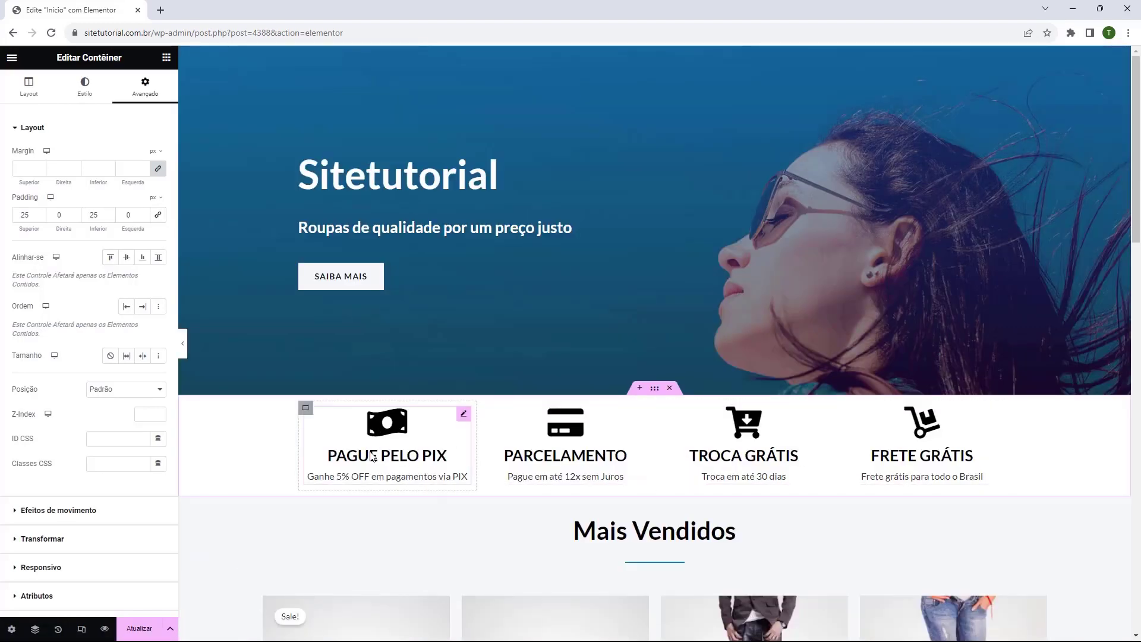
pyautogui.scroll(-3, 464, 452)
pyautogui.scroll(-5, 464, 446)
pyautogui.scroll(2, 461, 311)
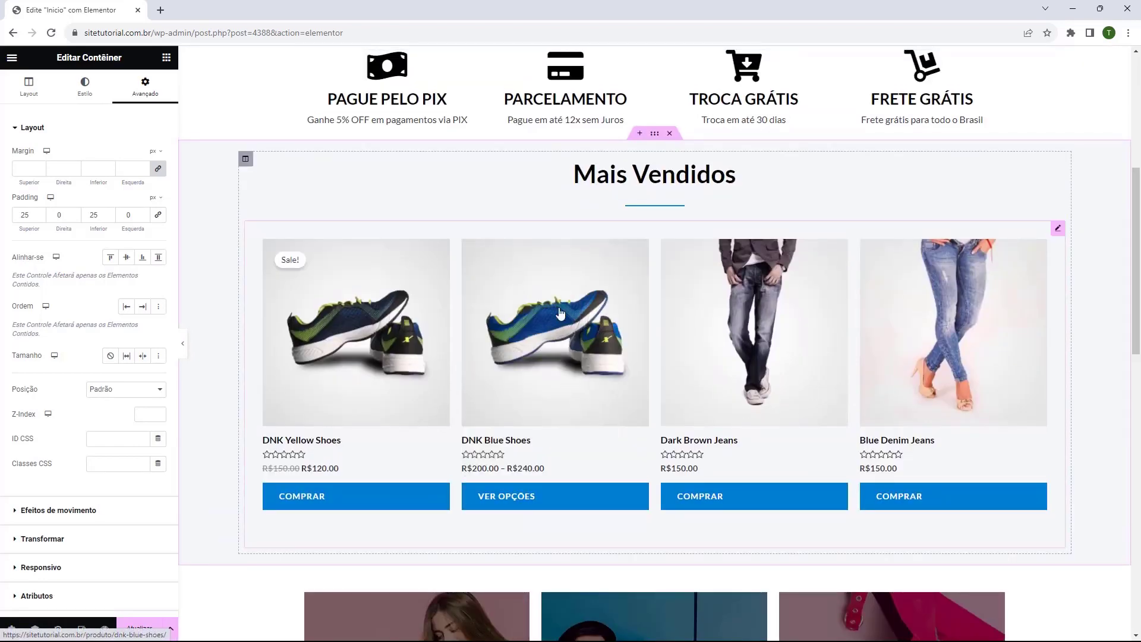
pyautogui.scroll(-3, 596, 250)
pyautogui.scroll(-4, 596, 250)
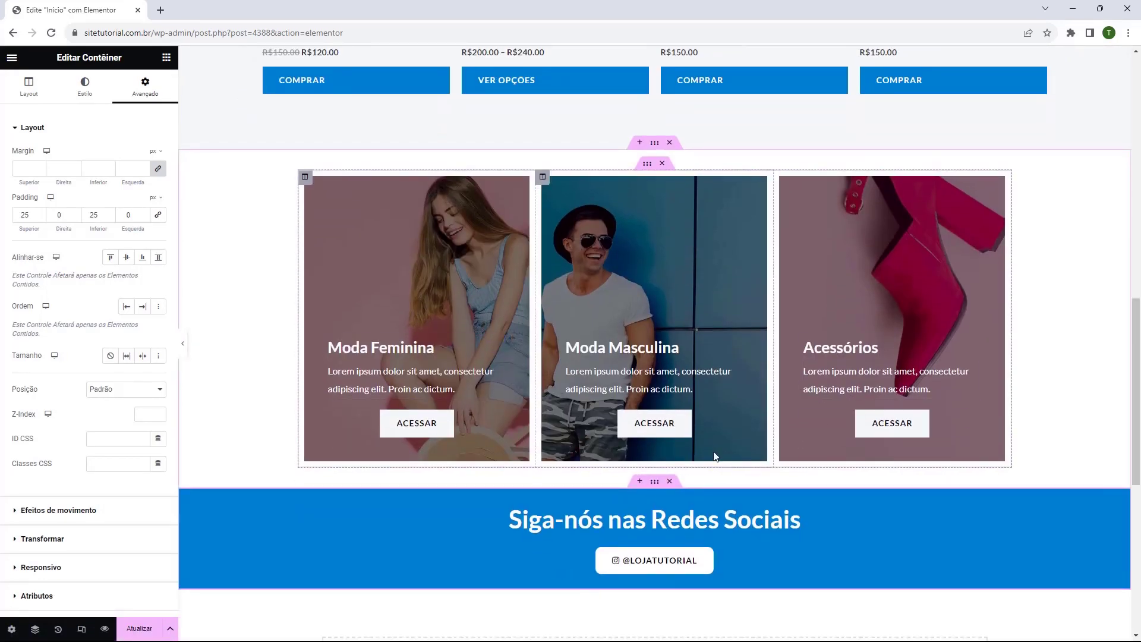
pyautogui.scroll(-3, 604, 395)
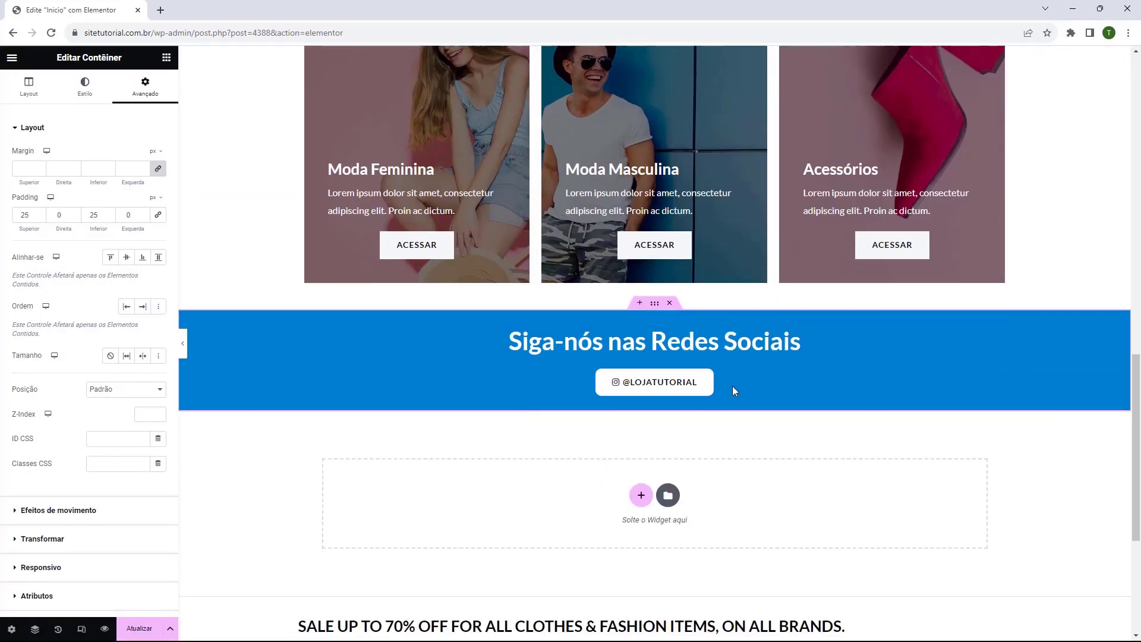
pyautogui.scroll(15, 404, 396)
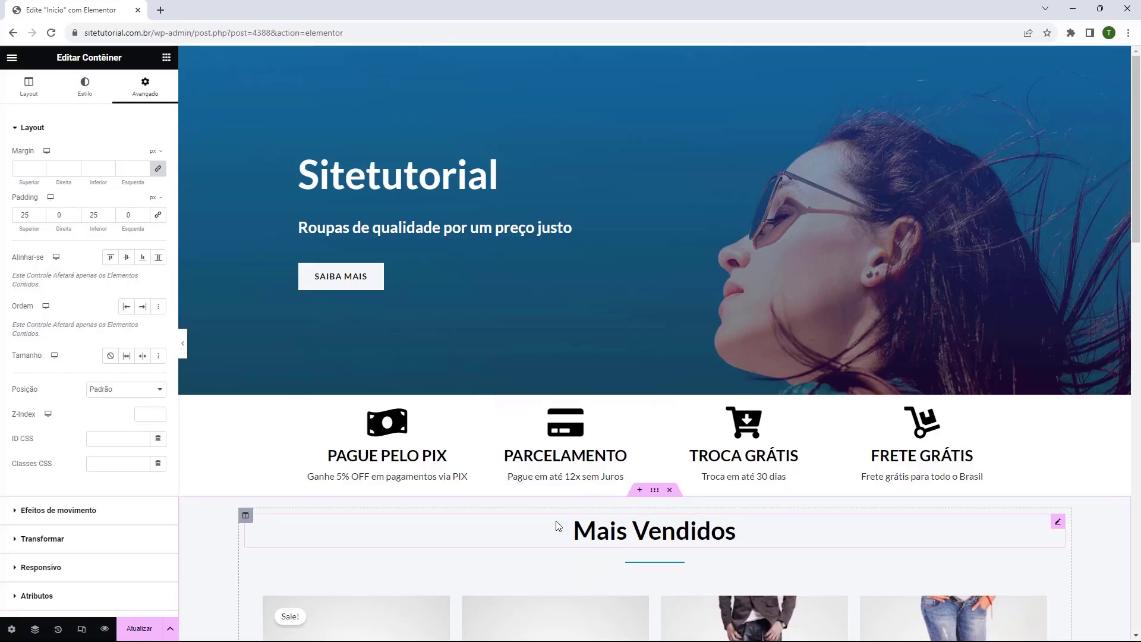
# Step: Return to the widget list and save the updated home page
pyautogui.click(167, 57)
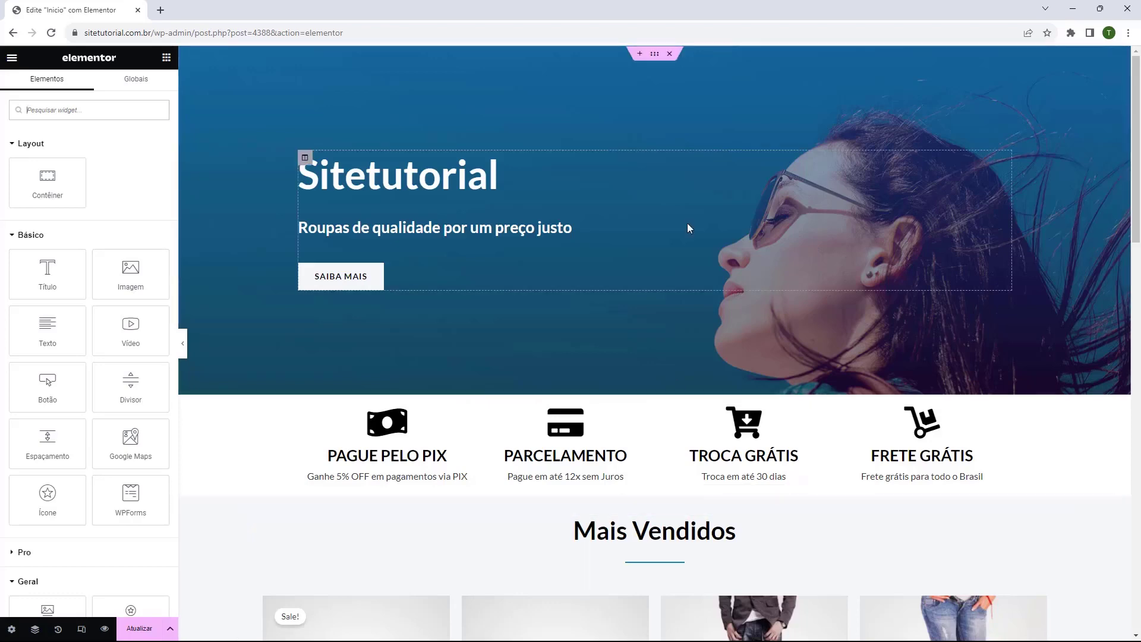
pyautogui.scroll(-10, 517, 270)
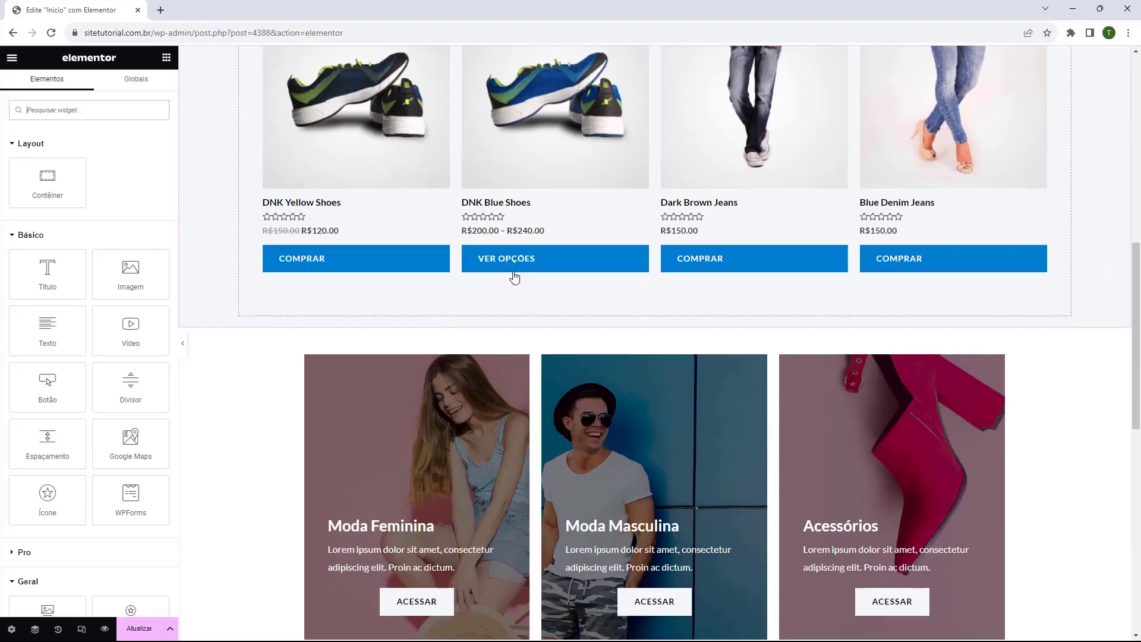
pyautogui.scroll(-6, 514, 278)
pyautogui.scroll(-4, 522, 296)
pyautogui.scroll(7, 522, 305)
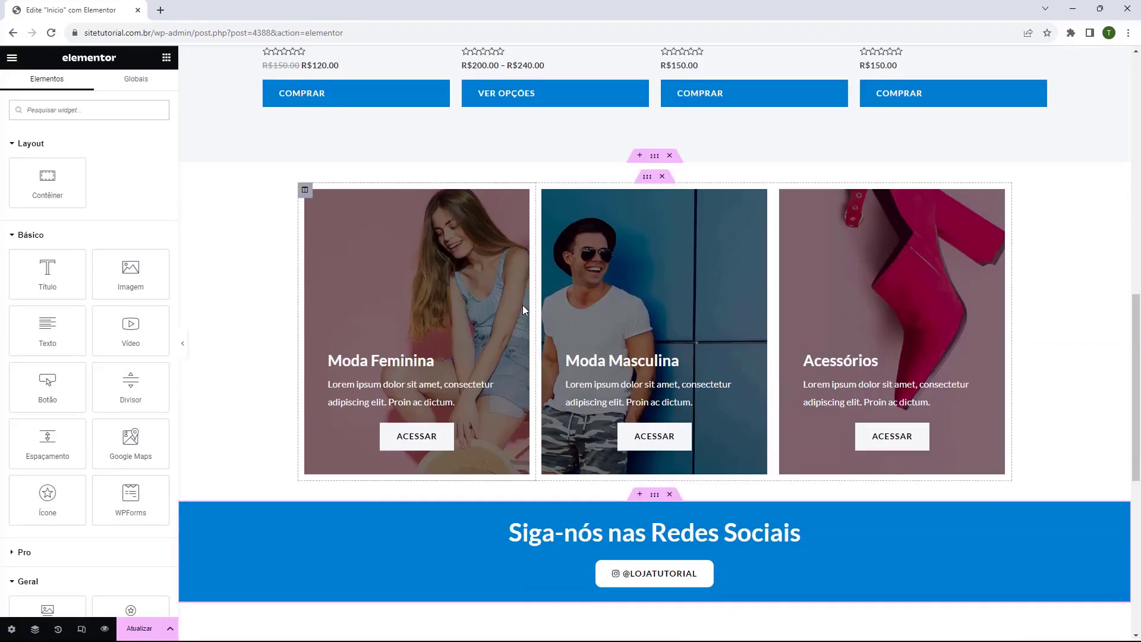
pyautogui.scroll(13, 522, 305)
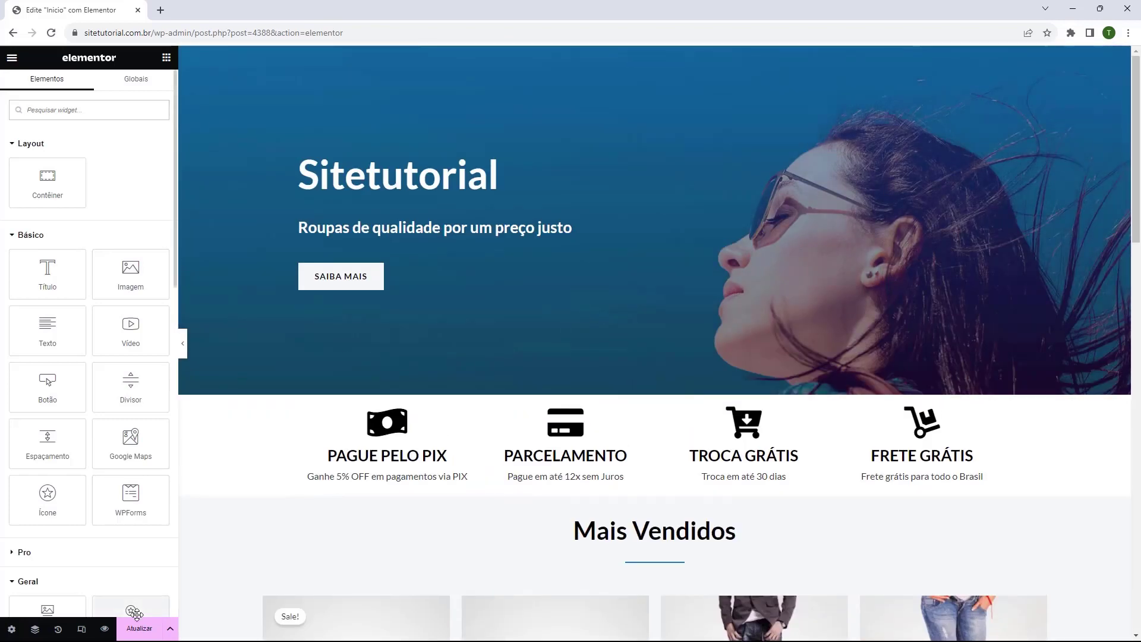
pyautogui.click(137, 633)
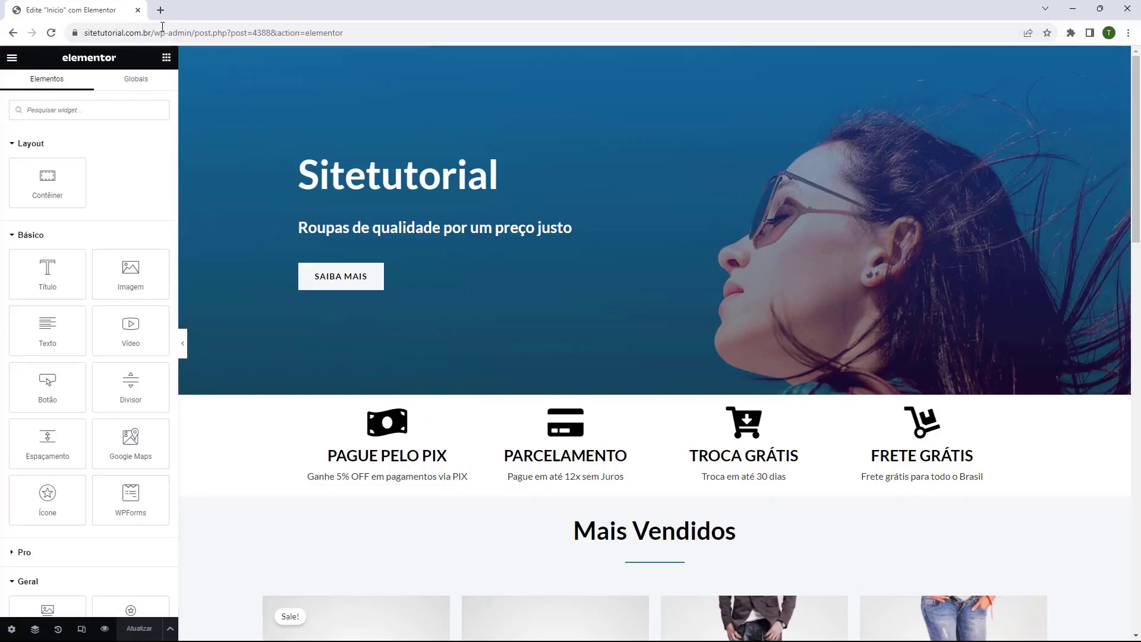
# Step: Open sitetutorial.com.br in a new browser tab and examine the sections of the published home page
pyautogui.click(159, 10)
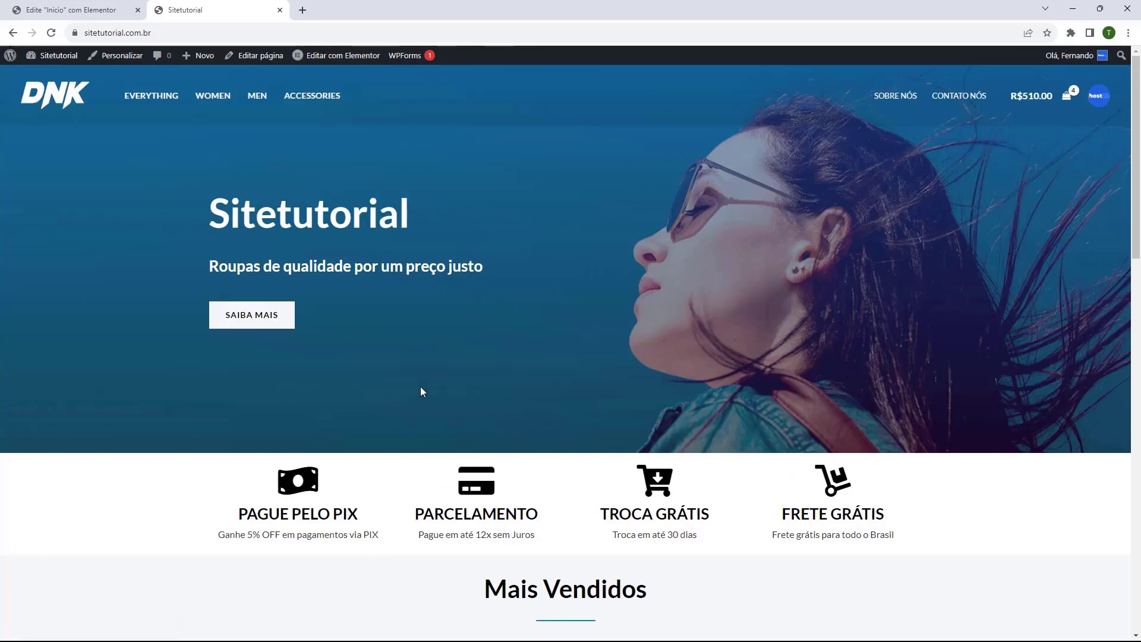
pyautogui.scroll(-13, 572, 244)
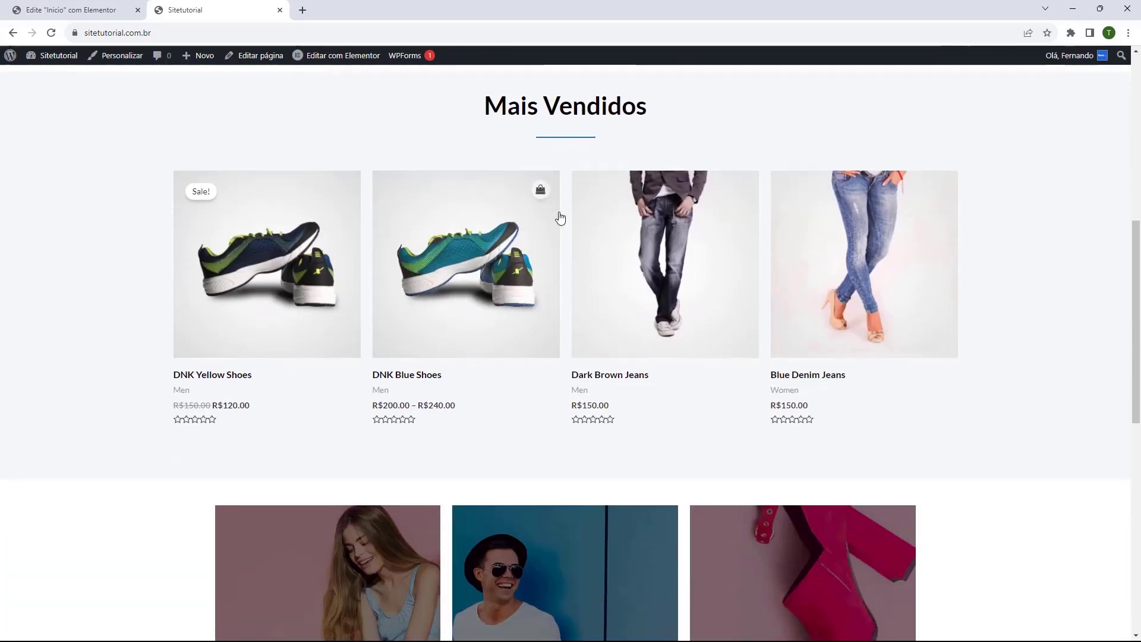
pyautogui.scroll(-4, 560, 216)
pyautogui.scroll(17, 572, 371)
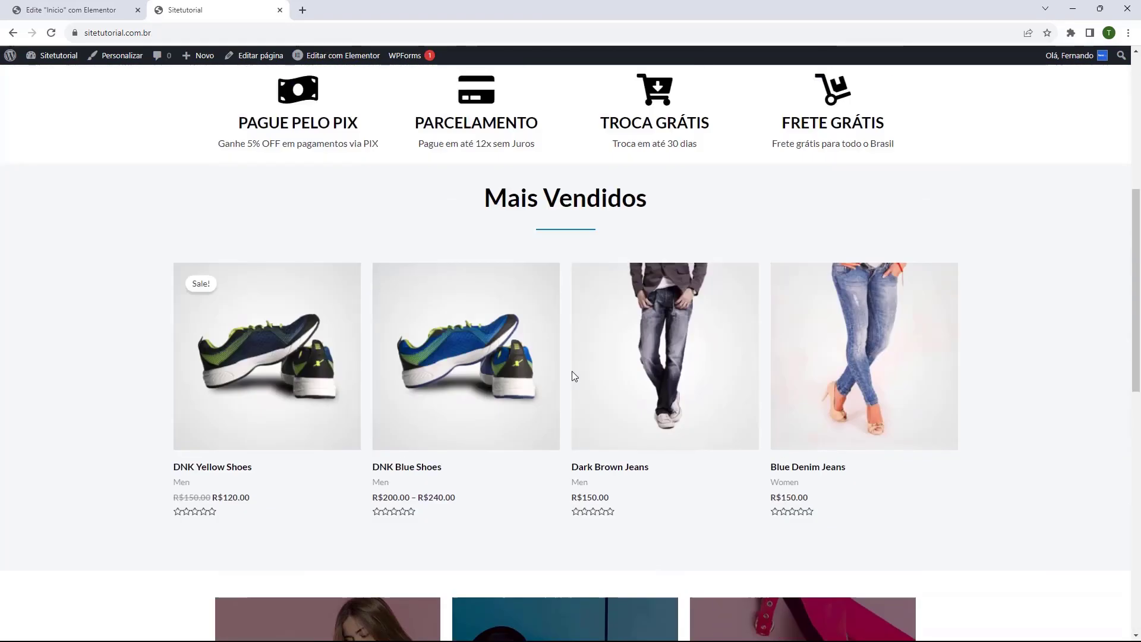